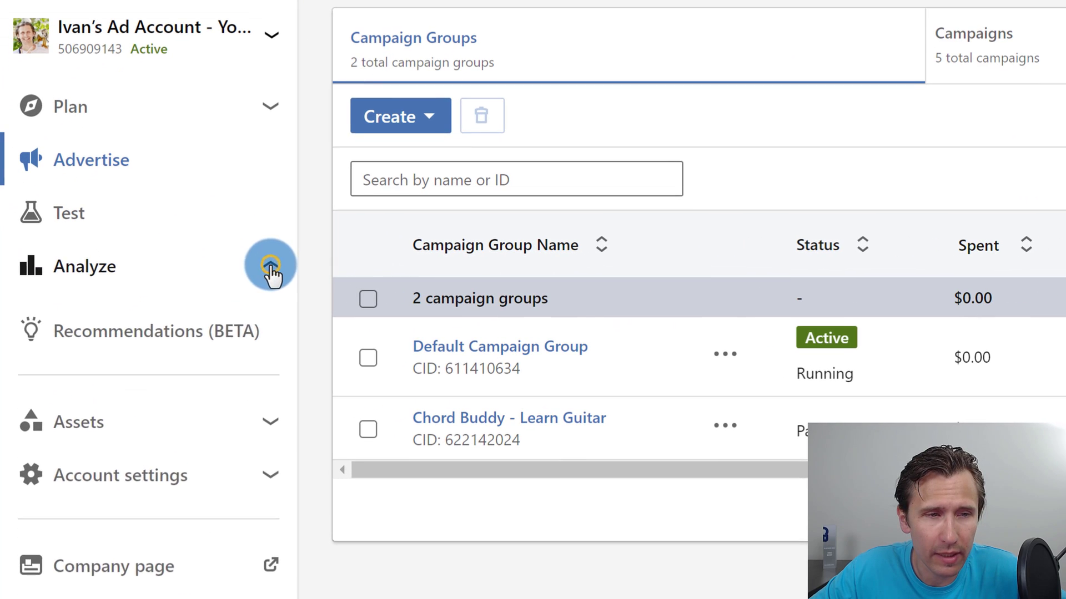
Open the Insight tag page under the ad account's analysis tools
click(134, 265)
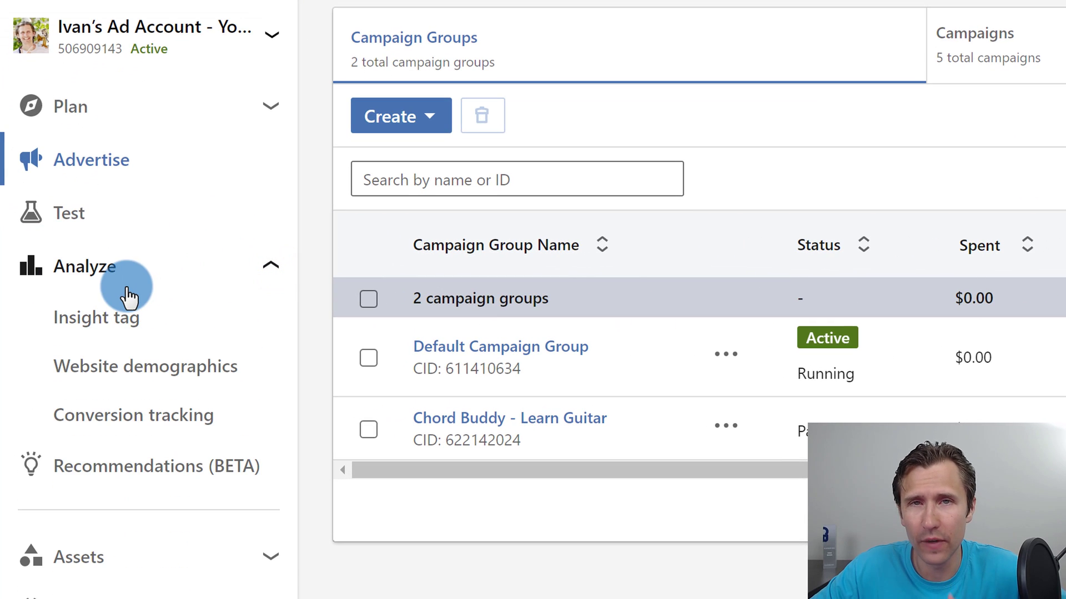
click(94, 321)
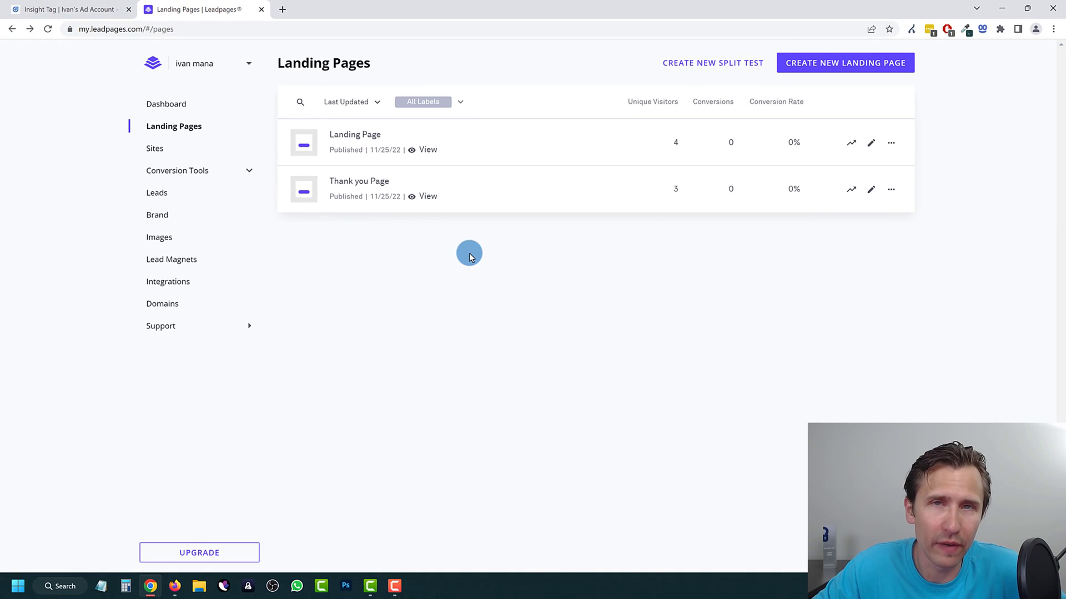
View the published Landing Page from Leadpages, look over its coupon signup form, and close it
click(426, 147)
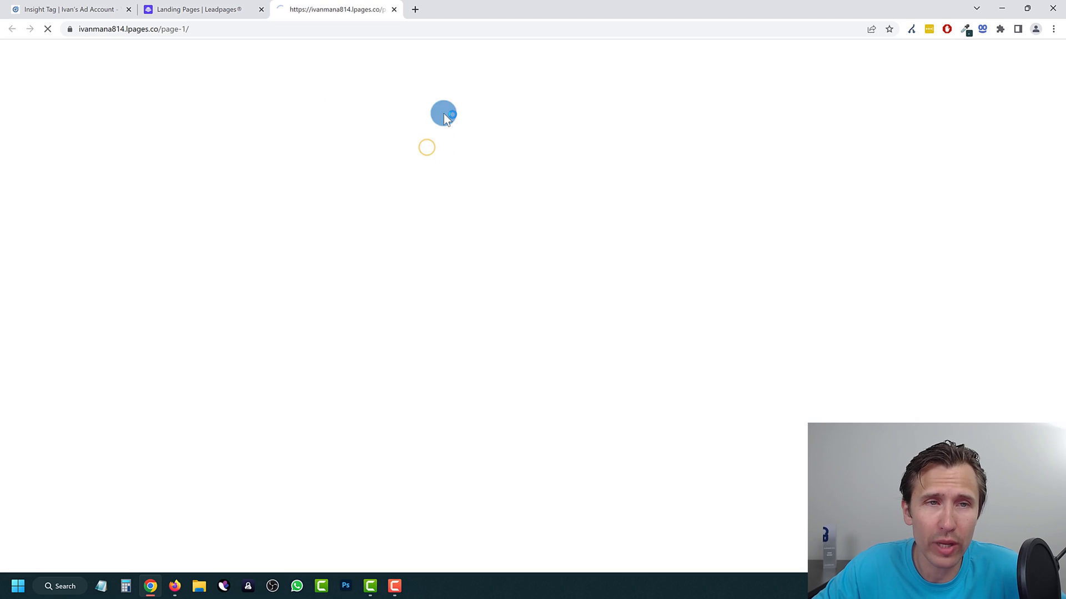
scroll(369, 327, down, 3)
scroll(370, 325, up, 2)
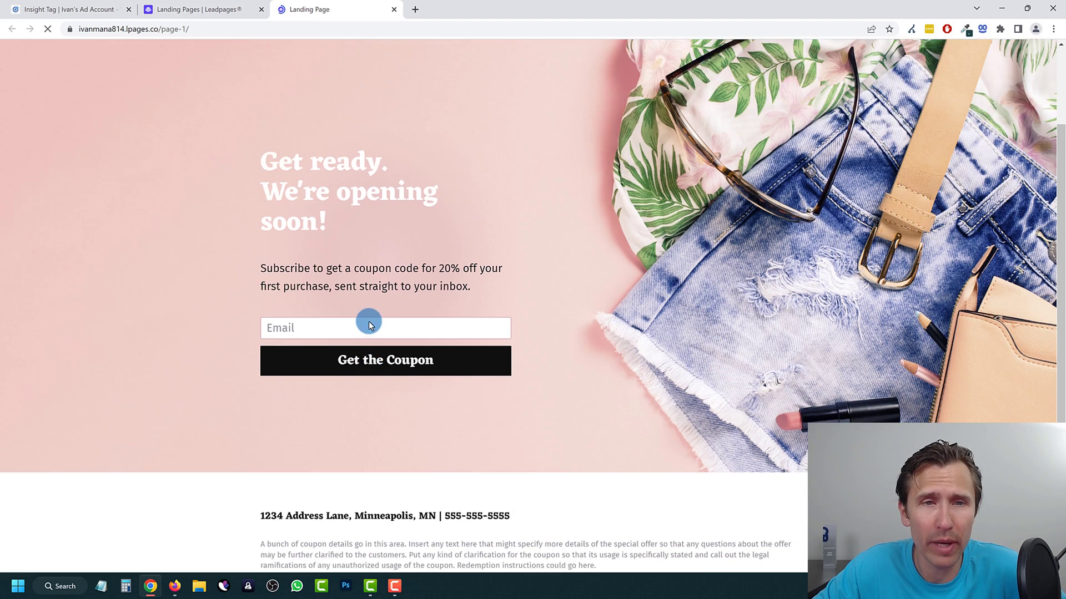
scroll(369, 322, up, 2)
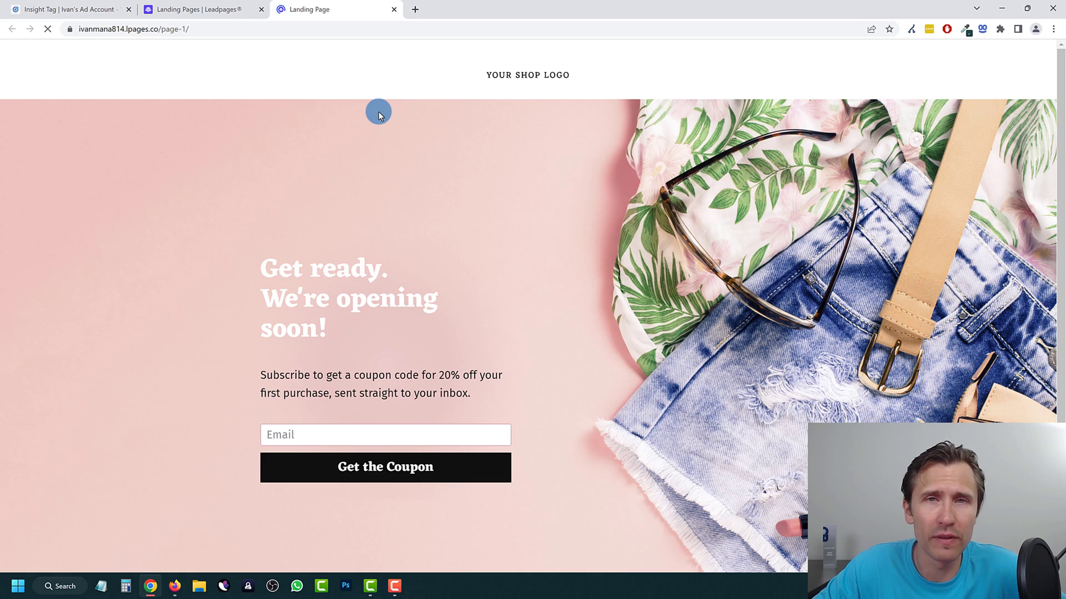
click(394, 10)
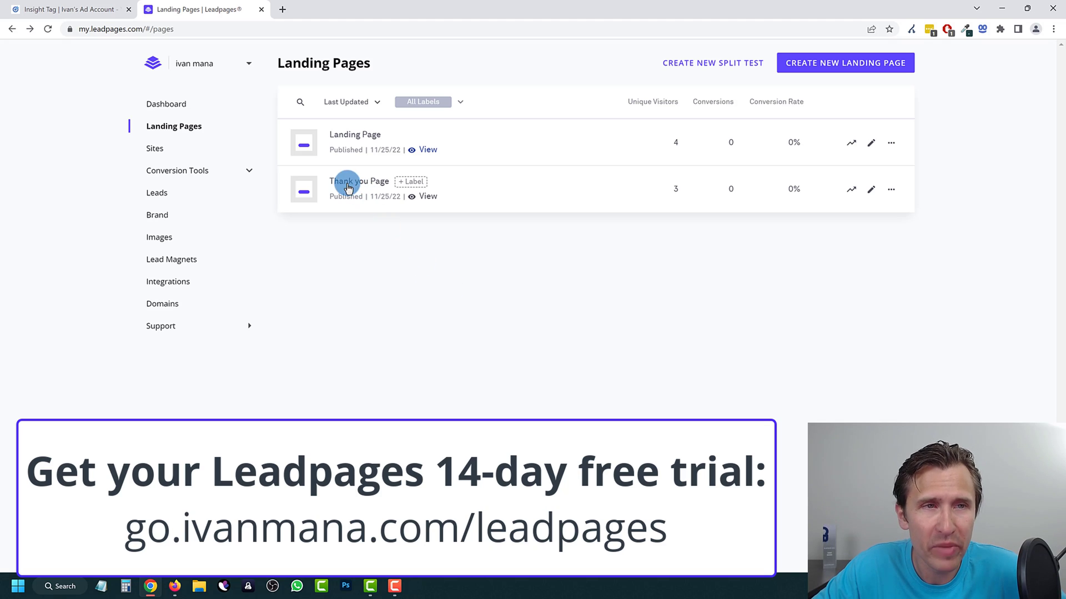
Switch to LinkedIn Campaign Manager and copy the Insight Tag code from the self-install option
click(91, 9)
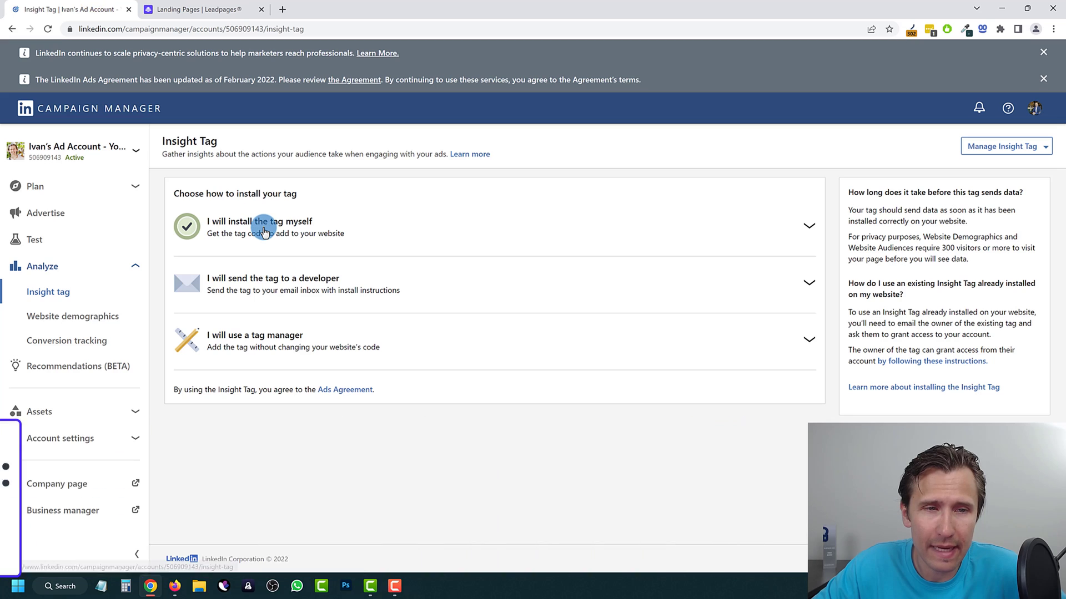
click(260, 222)
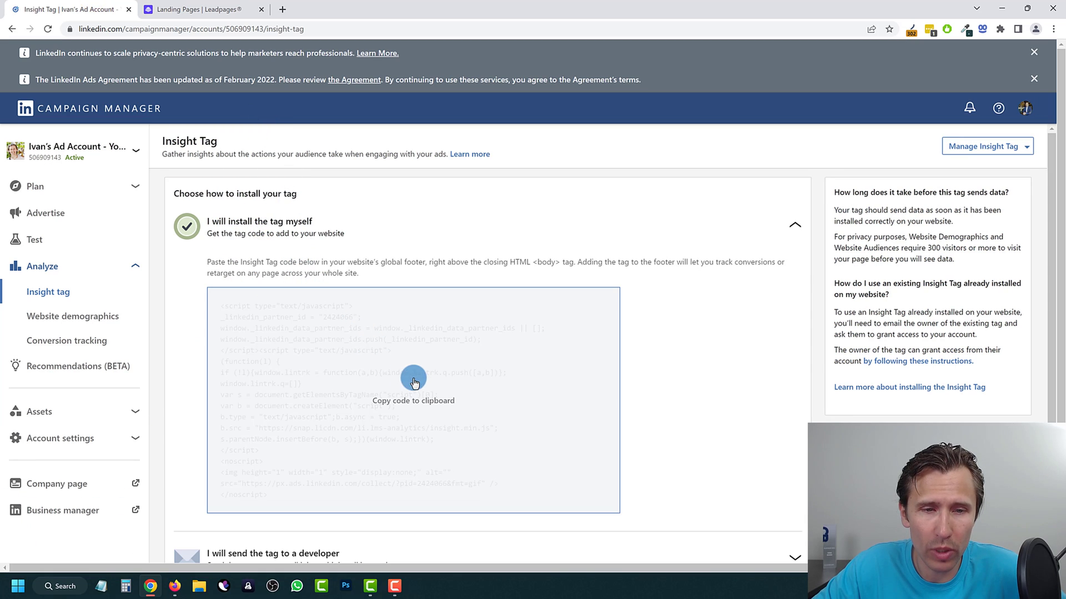
click(418, 405)
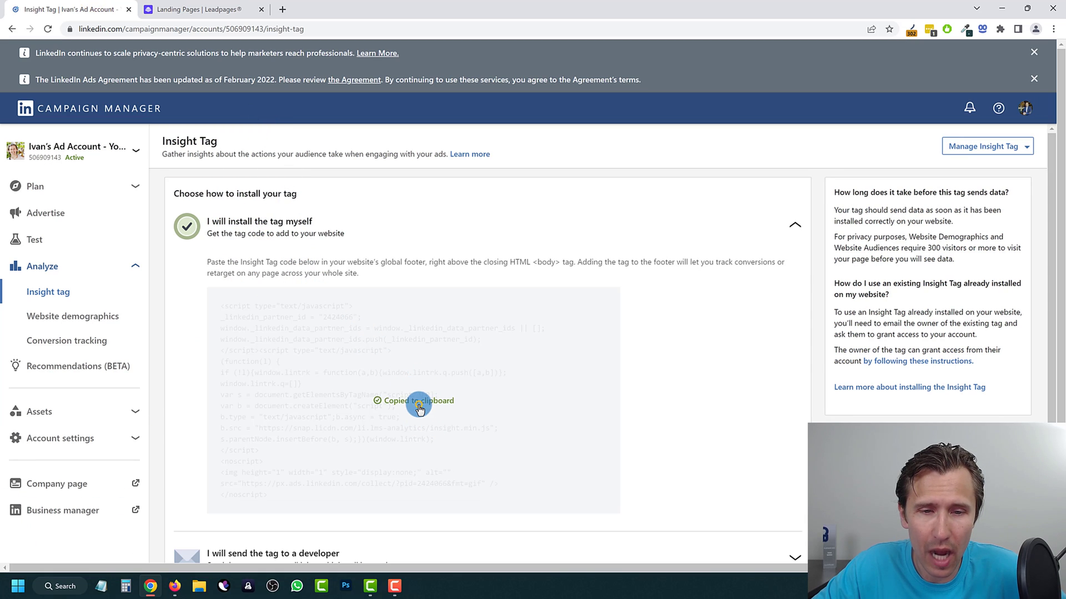
Switch to Leadpages, edit the Landing Page, and paste the Insight Tag code immediately before the closing </body> tag in its analytics settings
click(197, 9)
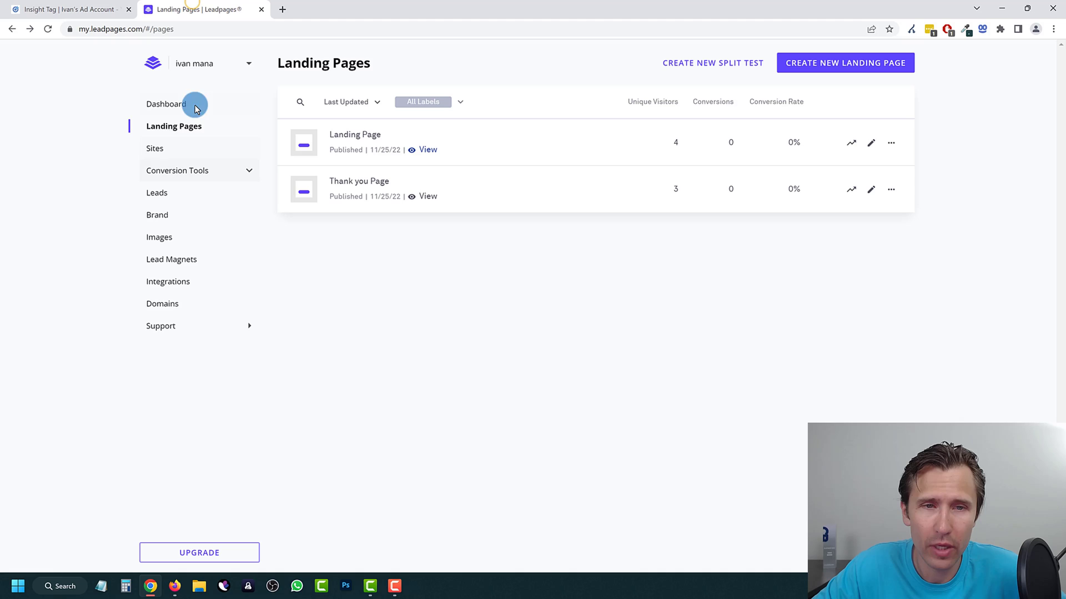
click(871, 143)
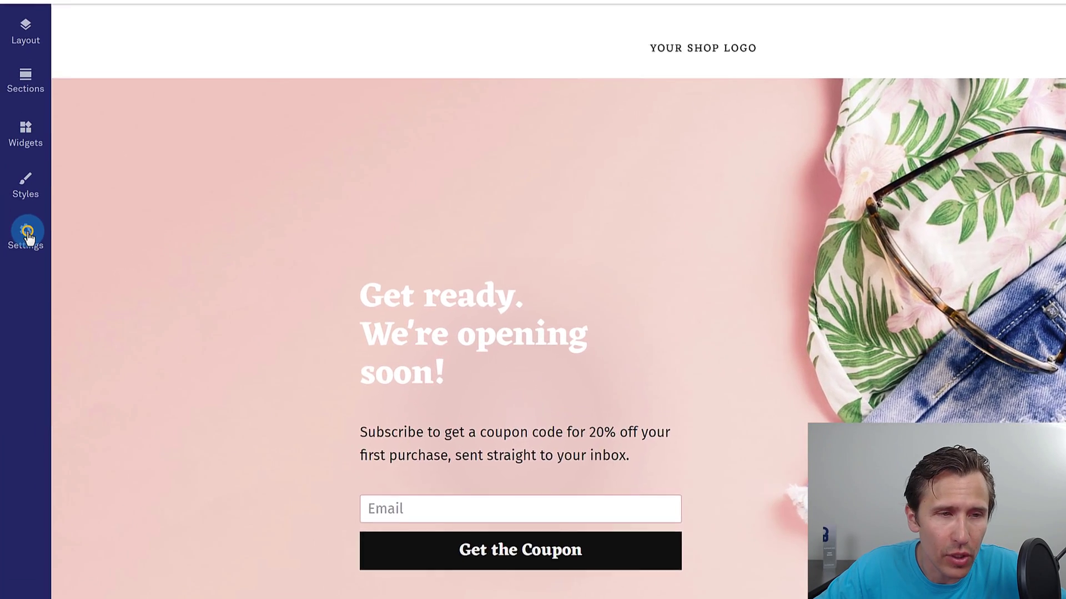
click(20, 256)
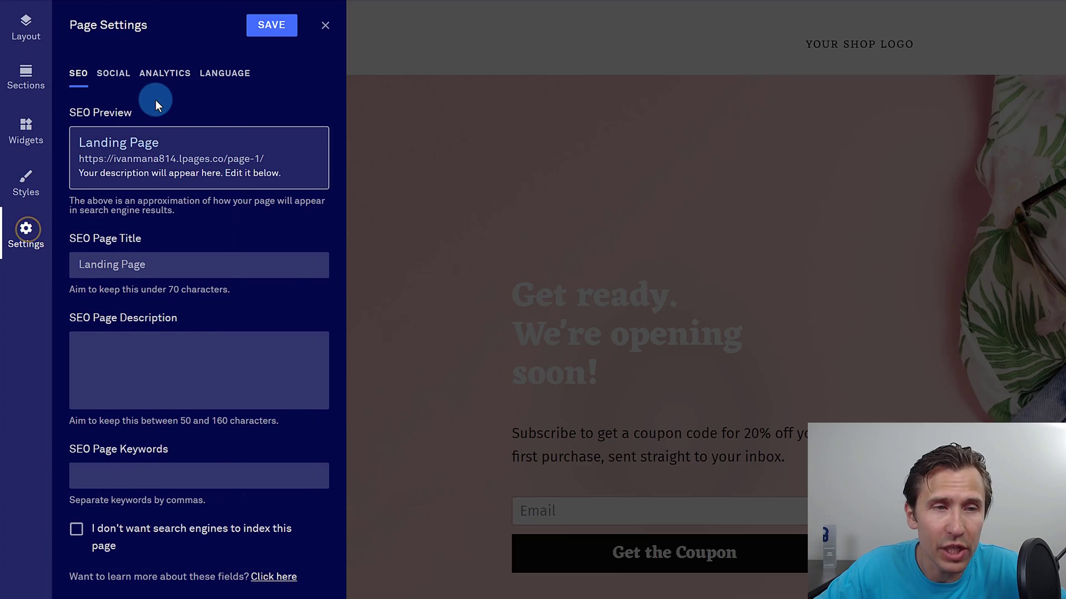
click(174, 71)
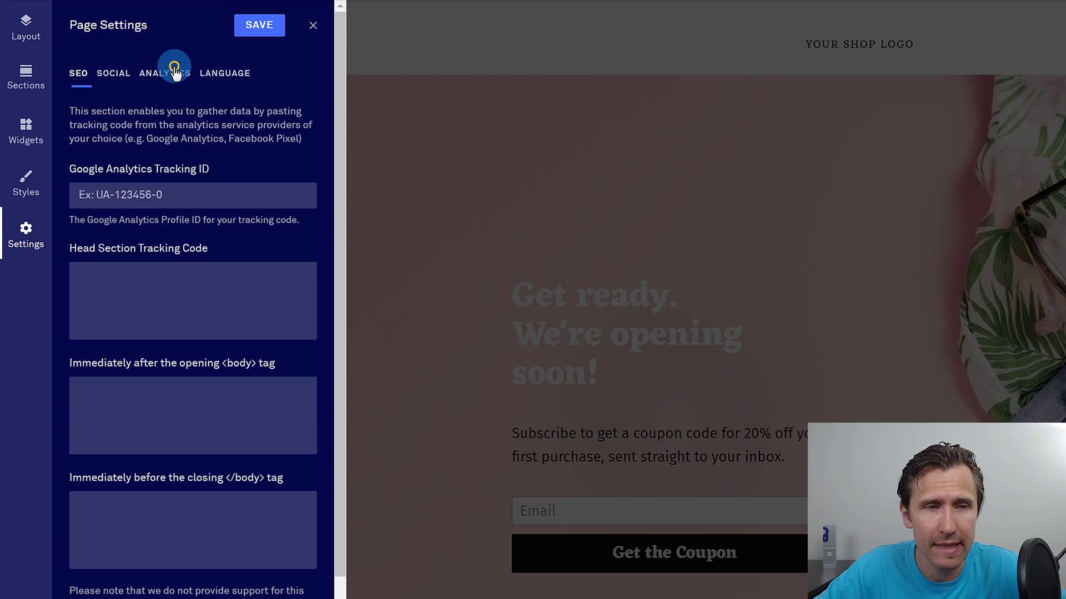
click(135, 526)
right_click(121, 508)
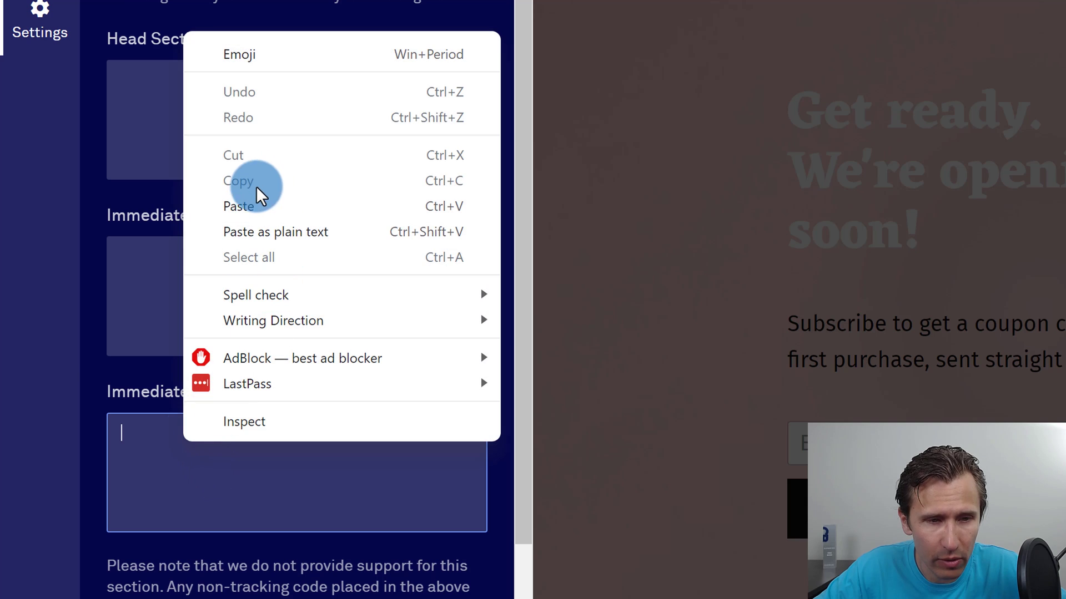
click(248, 205)
Check the code's placement against LinkedIn's instructions for the closing body tag and save the Landing Page's settings
drag(202, 391, 407, 417)
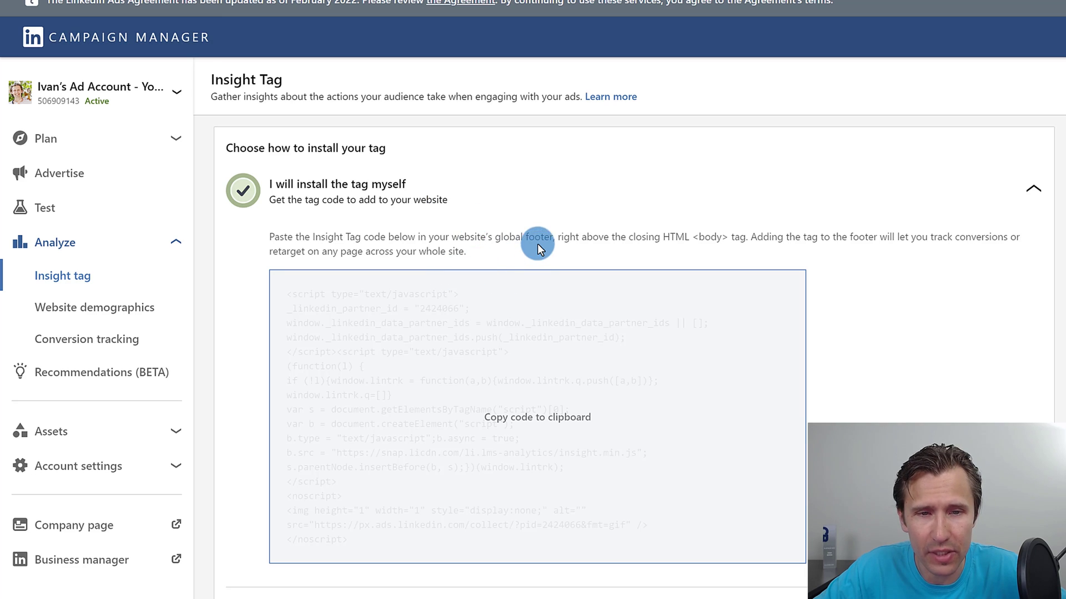
drag(556, 237, 697, 235)
click(698, 235)
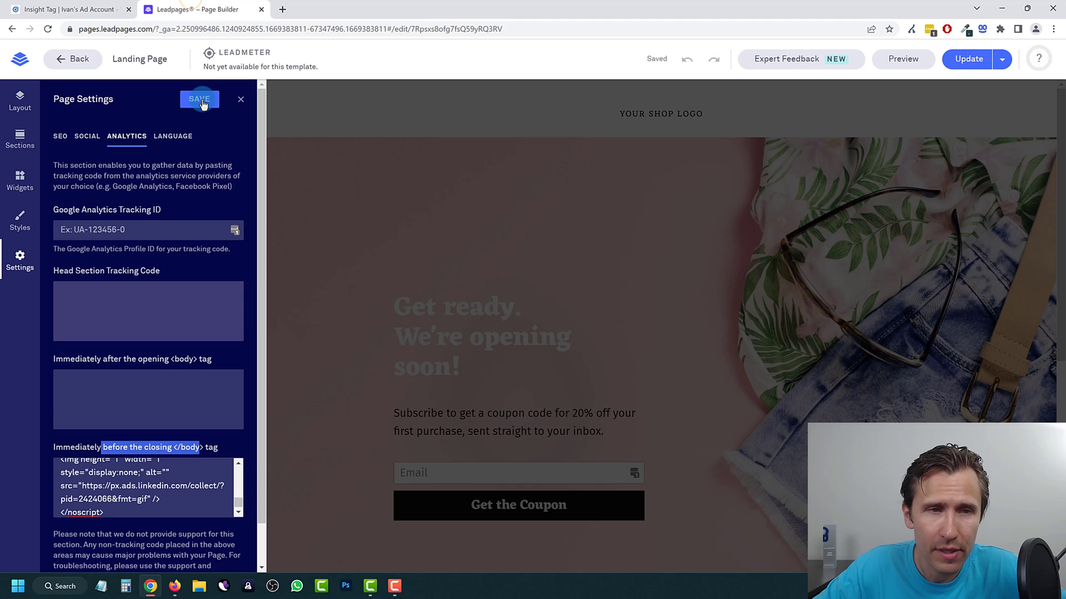
click(201, 100)
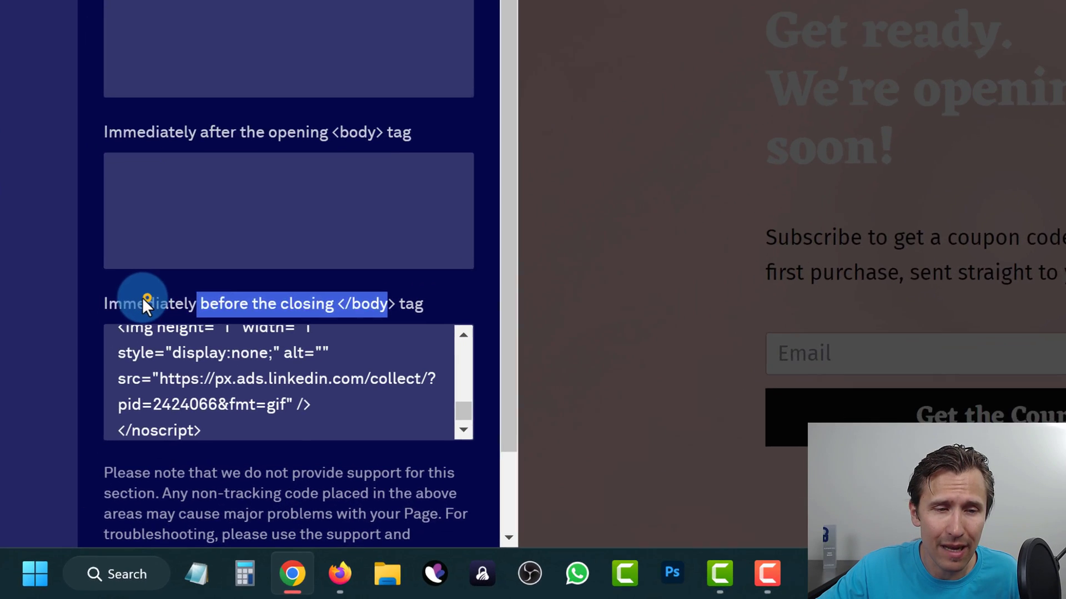
click(76, 446)
drag(152, 292, 420, 294)
click(420, 294)
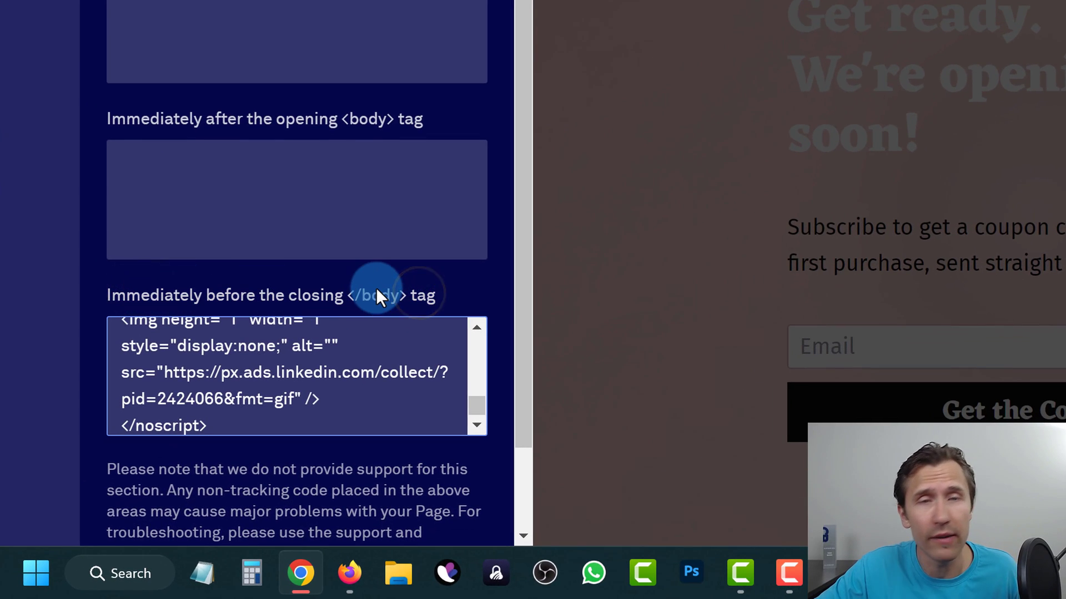
drag(264, 108, 423, 123)
click(348, 119)
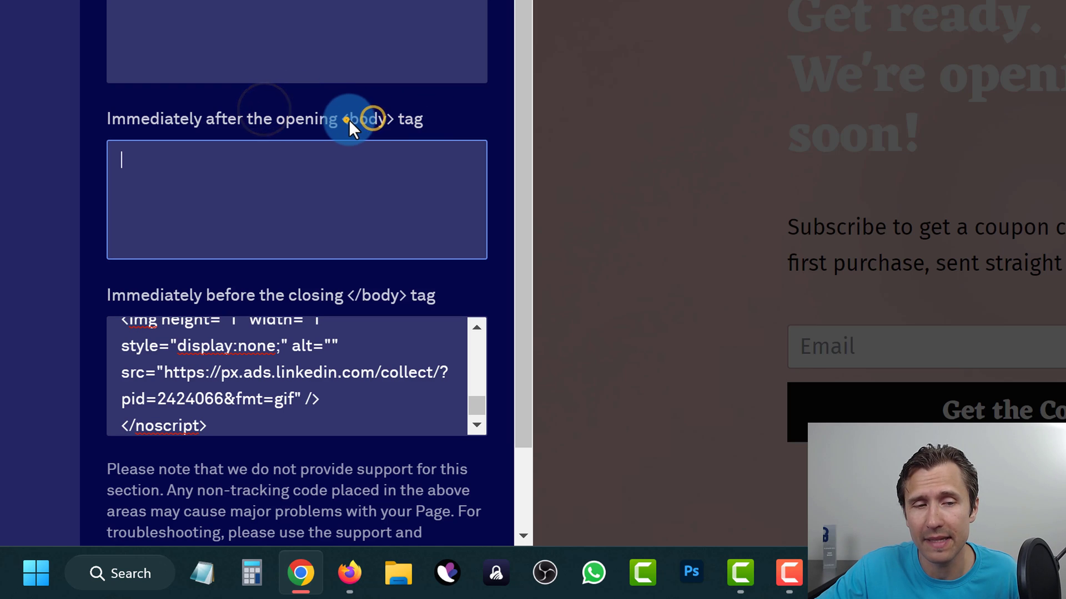
click(351, 119)
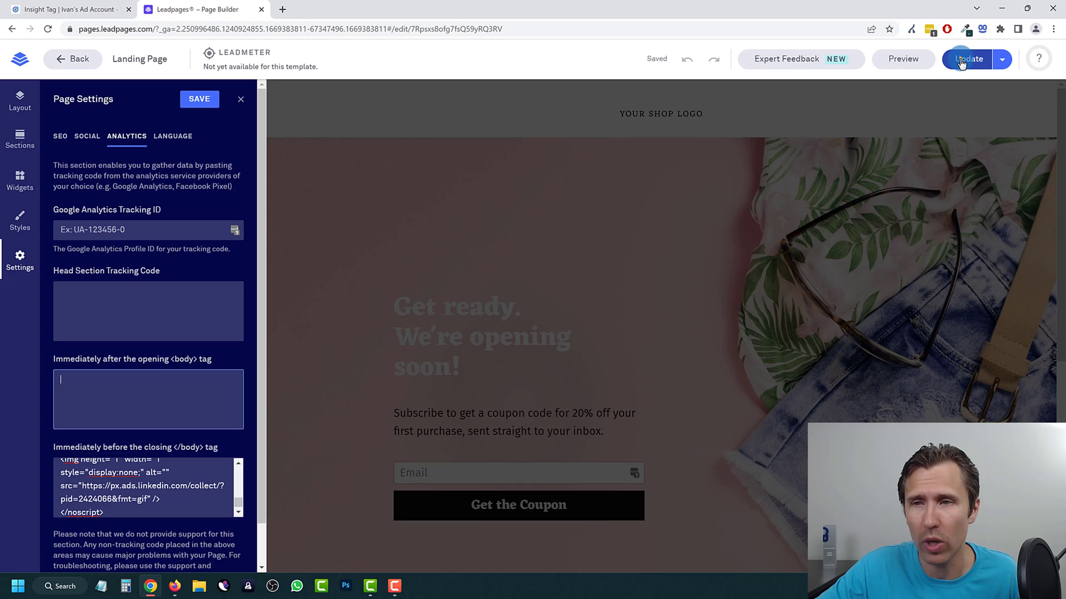
Publish the update to the Landing Page and return to the list of landing pages
click(962, 63)
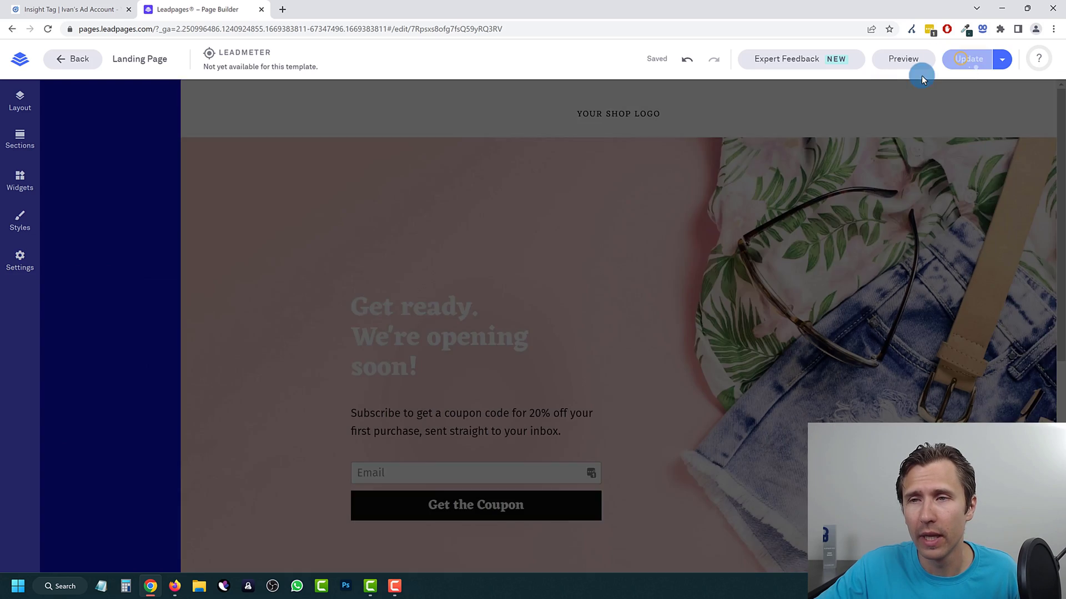
click(69, 99)
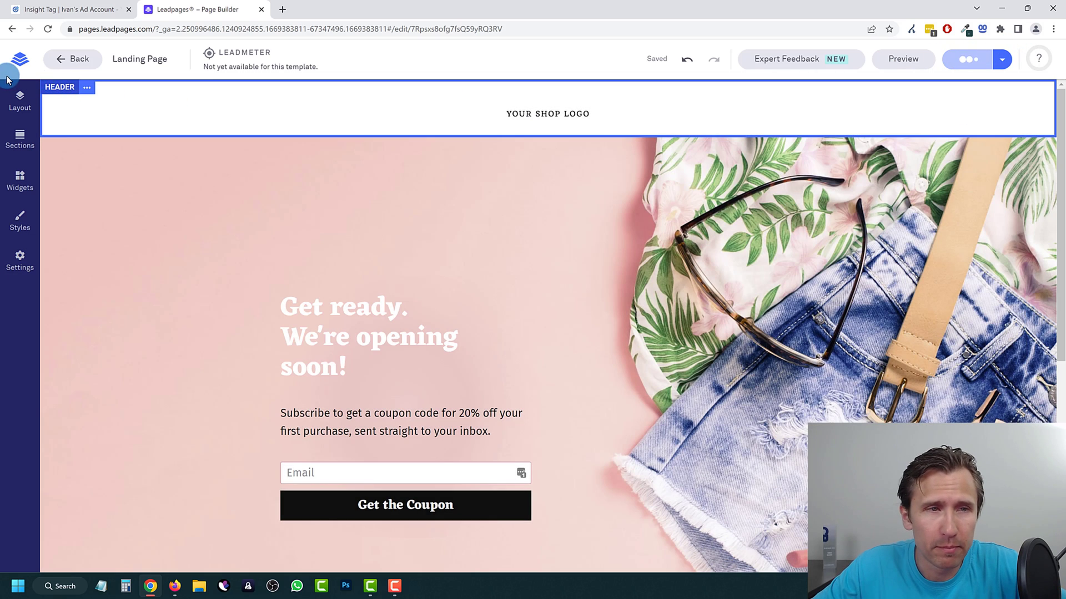
click(63, 55)
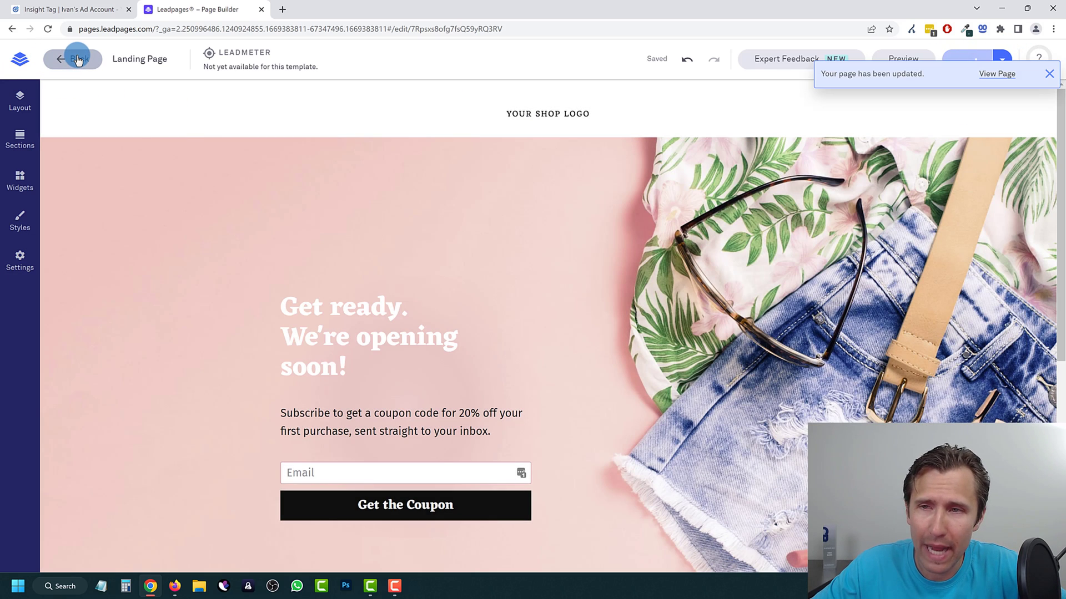
click(77, 58)
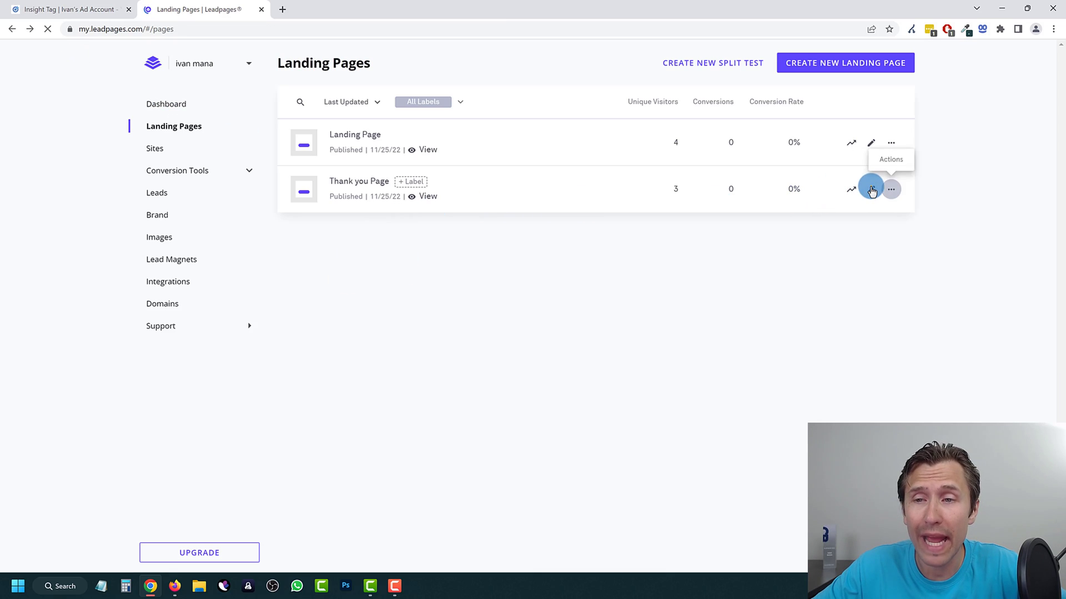
Edit the Thank you Page and paste the Insight Tag code immediately before the closing </body> tag in its analytics settings
click(870, 189)
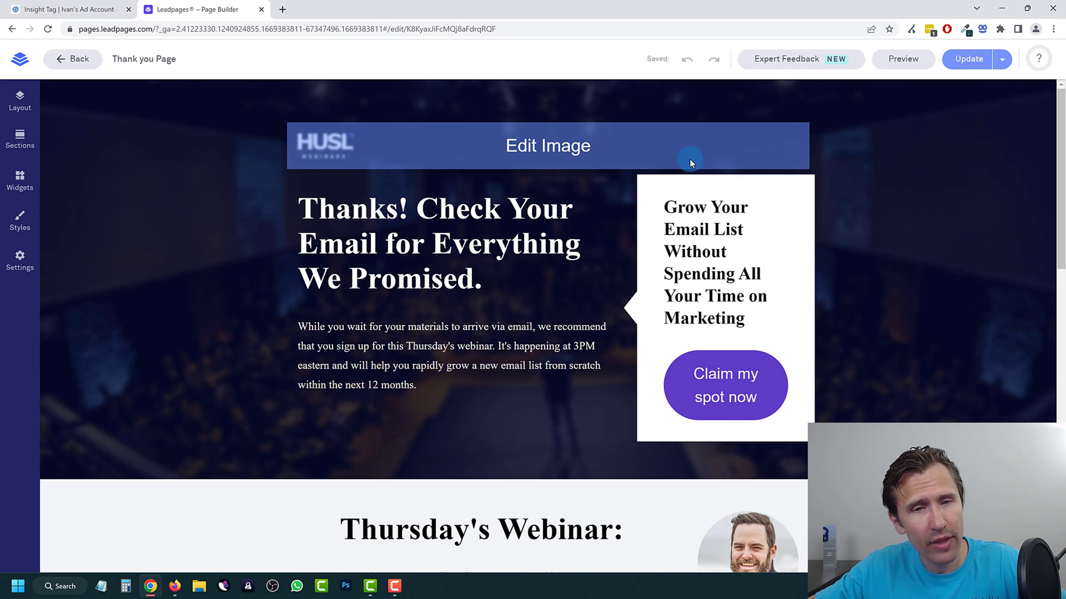
click(20, 258)
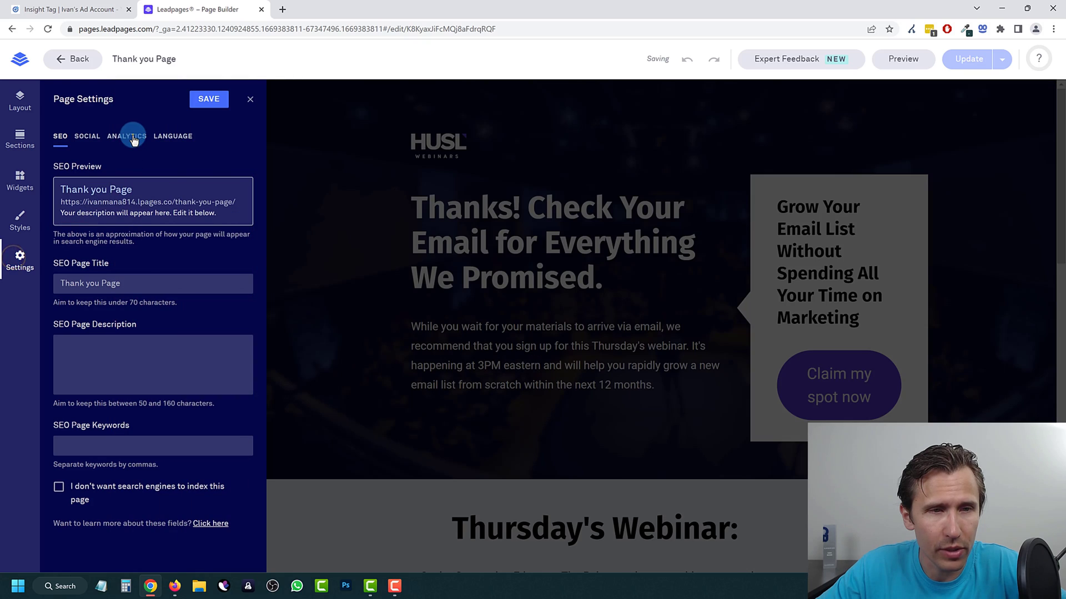
click(134, 136)
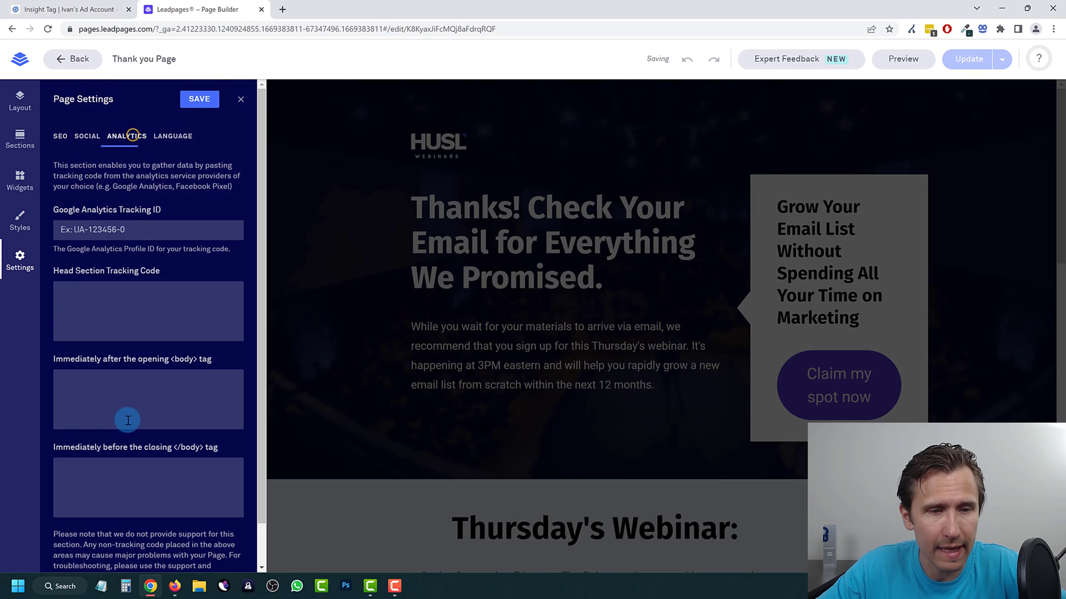
right_click(113, 485)
click(154, 364)
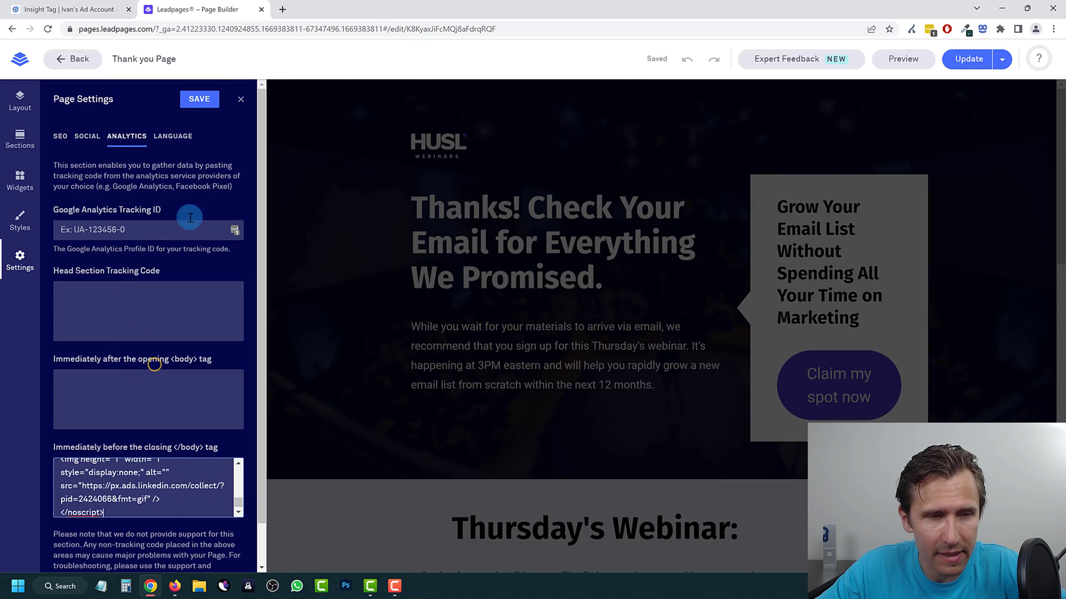
Save the Thank you Page's settings and publish the page update
click(197, 100)
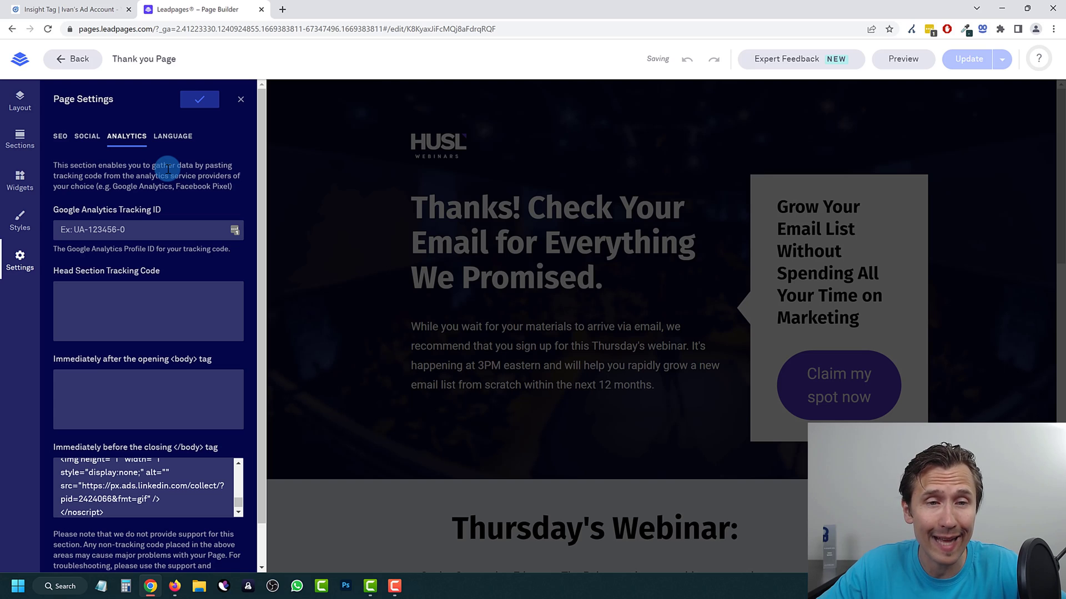
click(194, 99)
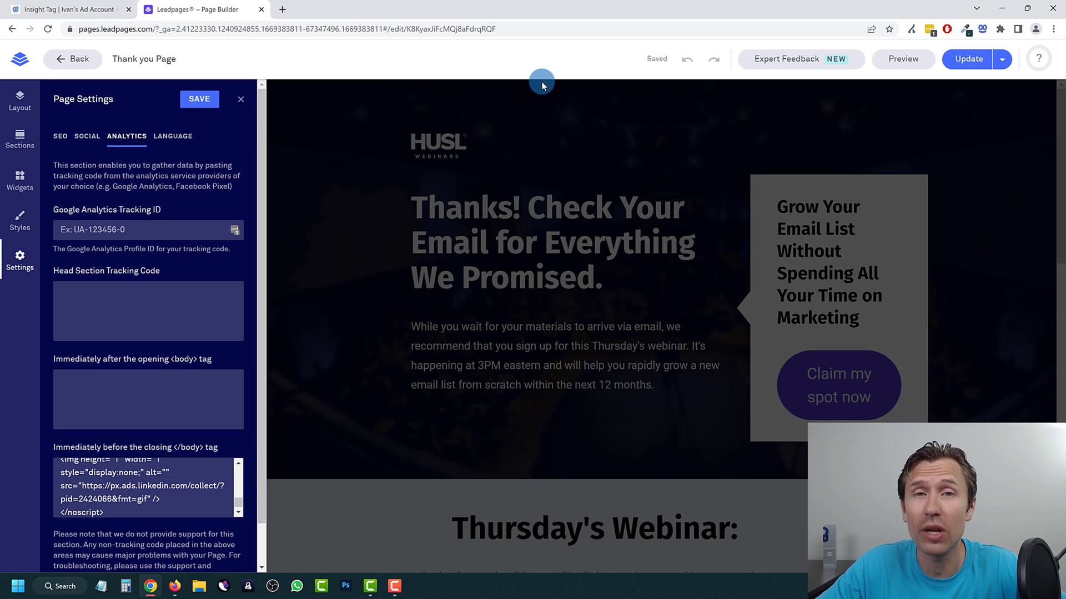
click(968, 60)
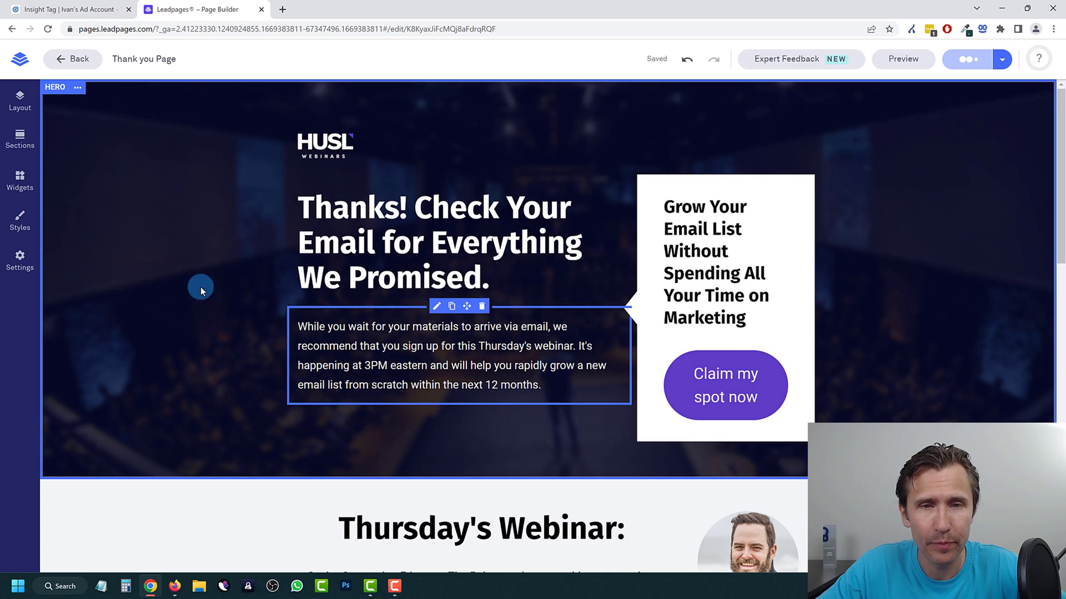
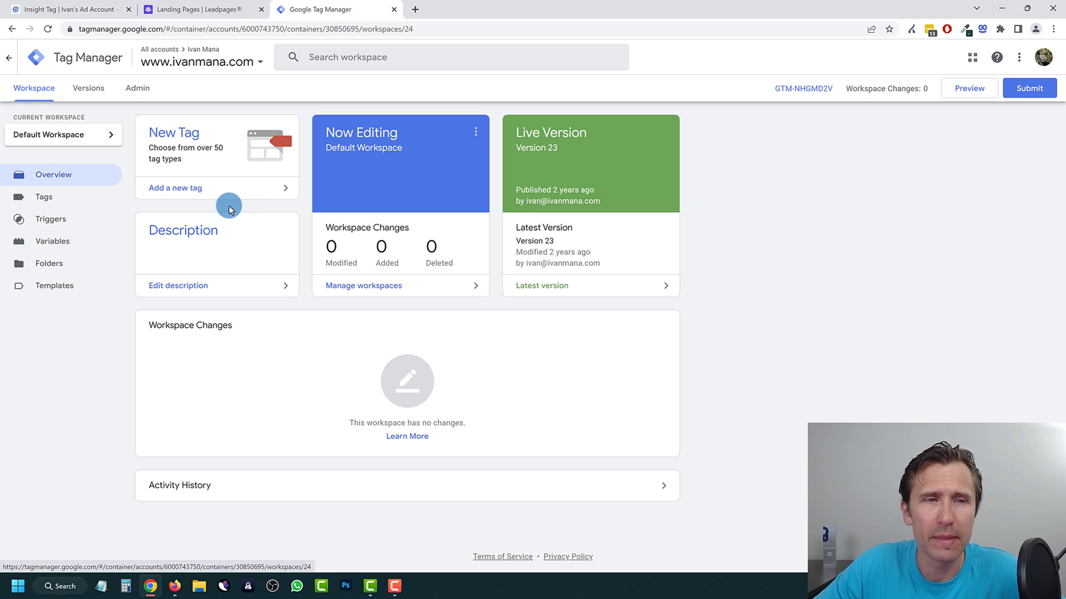
Create a new tag in the Tag Manager workspace and name it "LinkedIn Ads - Insights Tag"
click(46, 199)
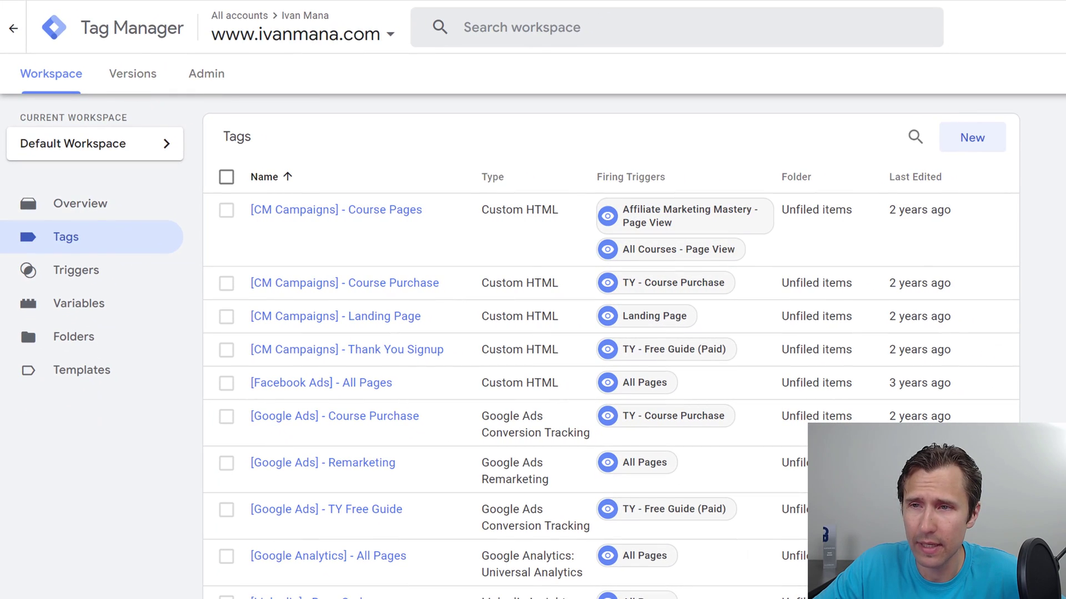
click(969, 138)
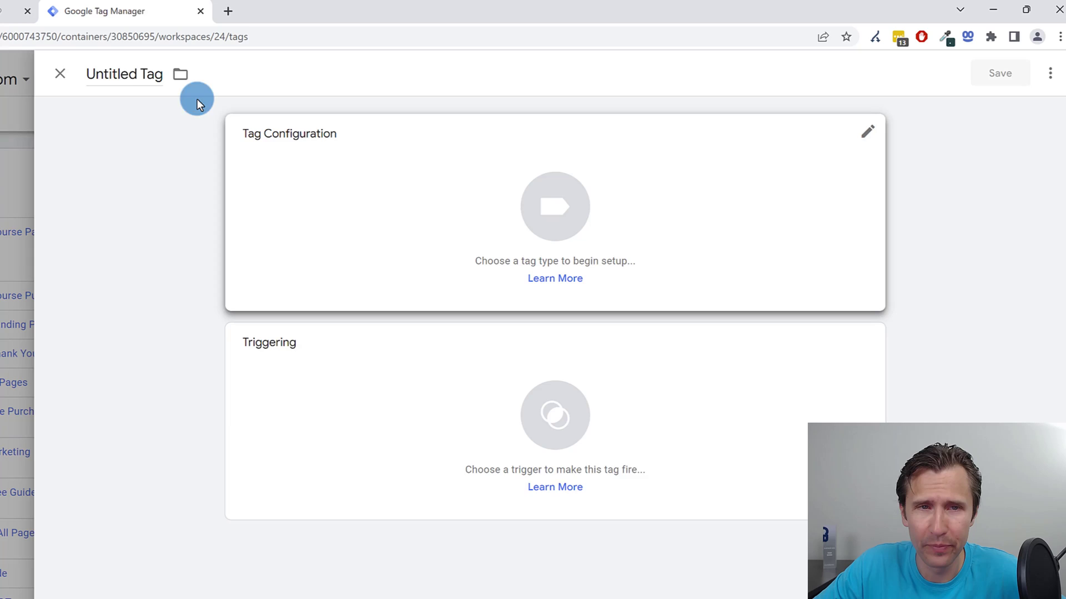
click(370, 43)
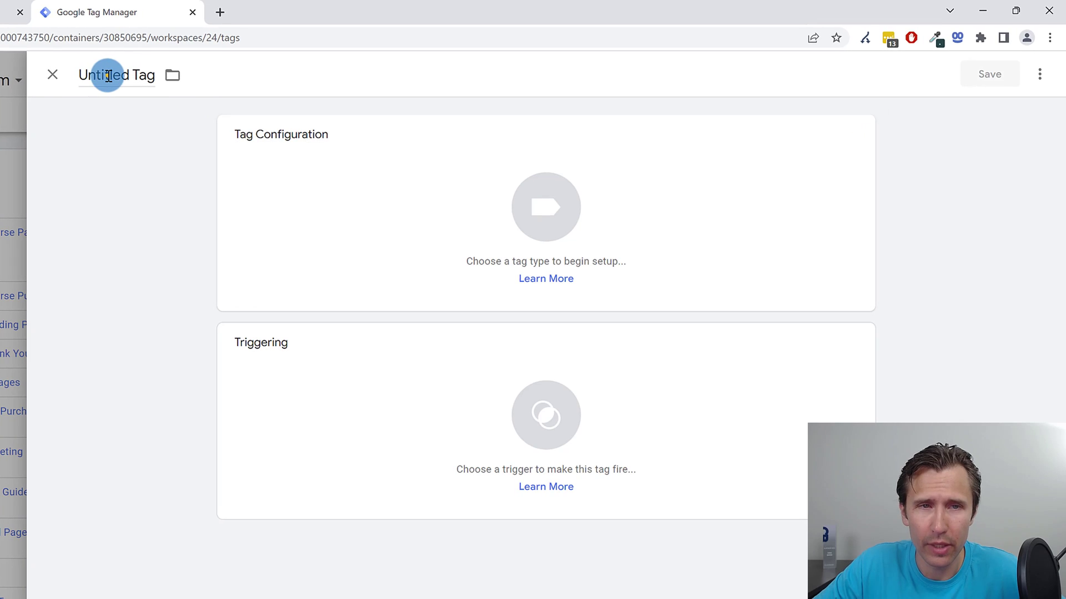
text(LinkedIn Ads - In)
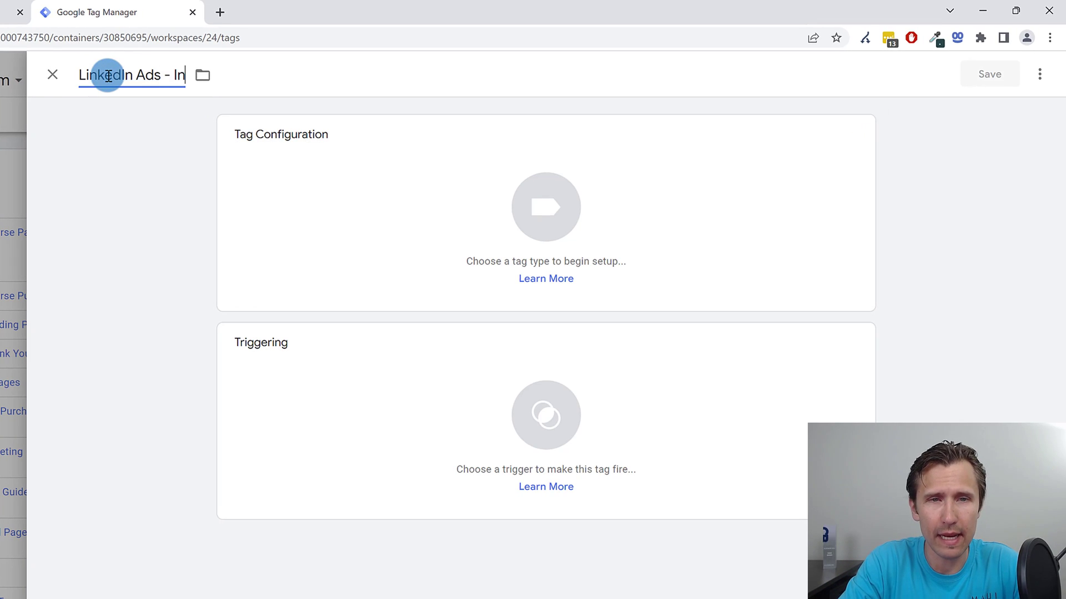
text(sights Tag)
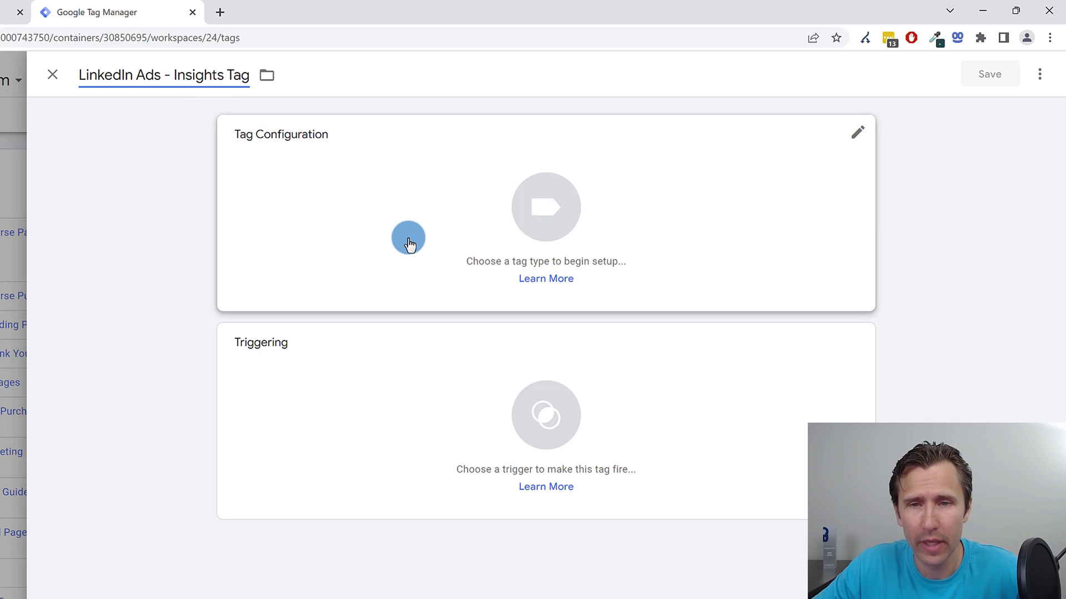
Choose LinkedIn Insight as the new tag's type
click(407, 238)
scroll(824, 309, down, 8)
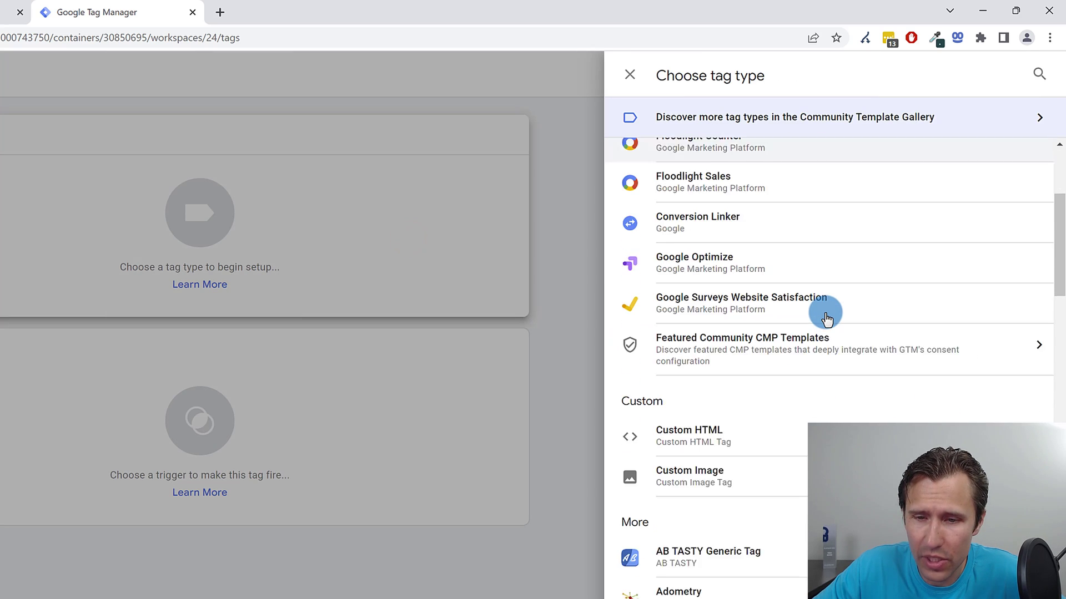
scroll(754, 203, down, 15)
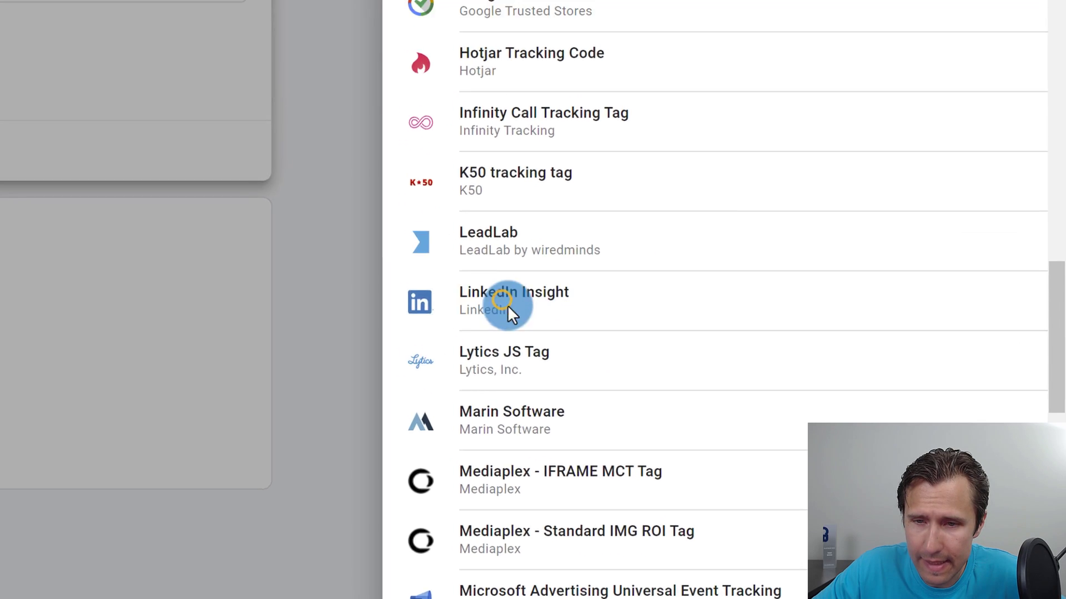
click(506, 297)
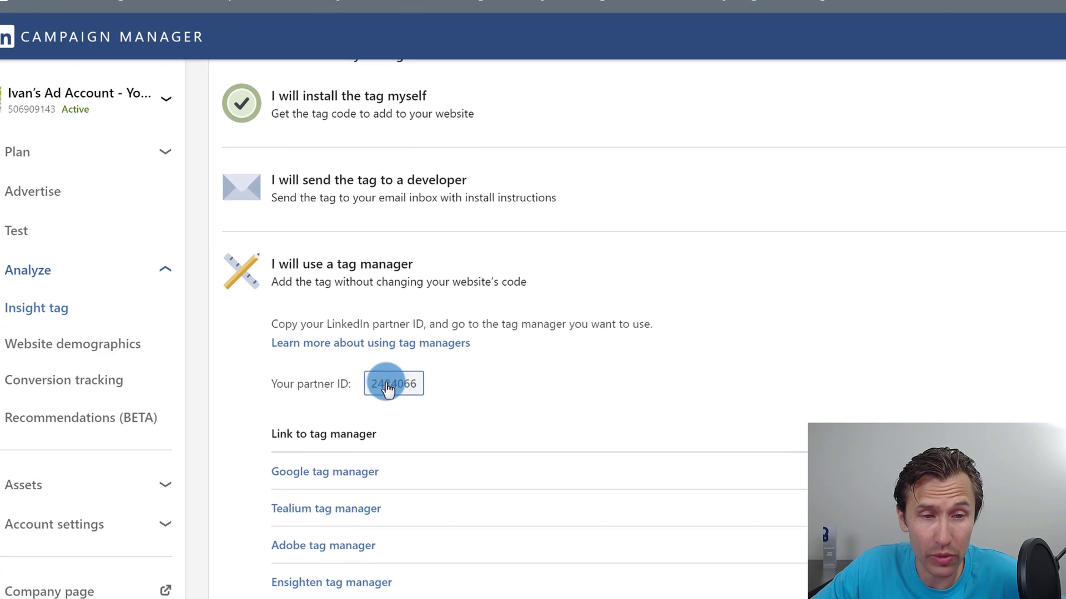
Copy the partner ID from LinkedIn Campaign Manager into the tag's Insight Tag ID and open its trigger selection
click(411, 384)
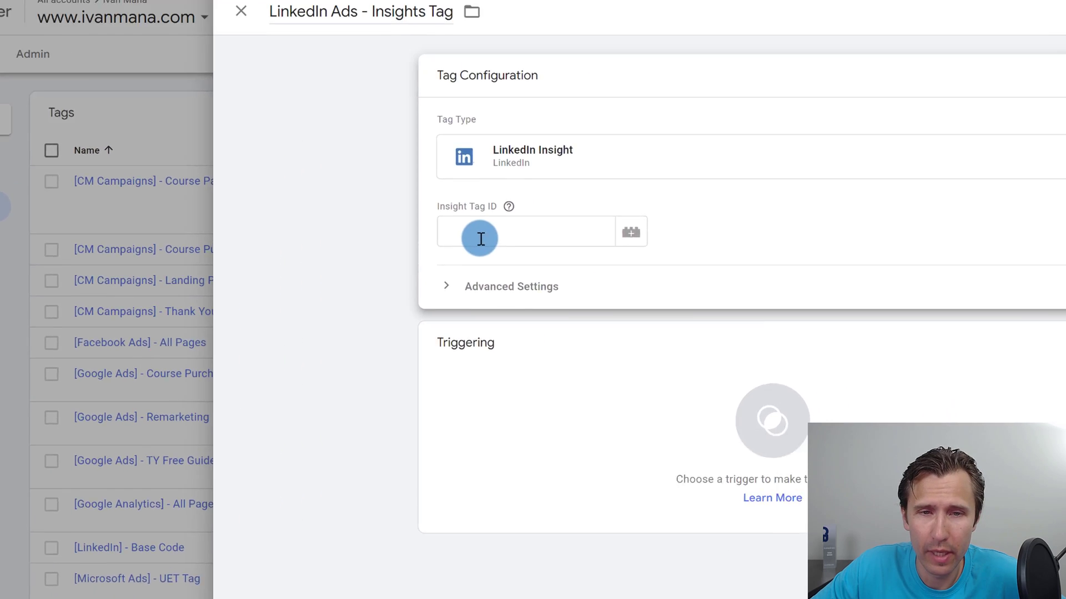
click(679, 186)
right_click(685, 186)
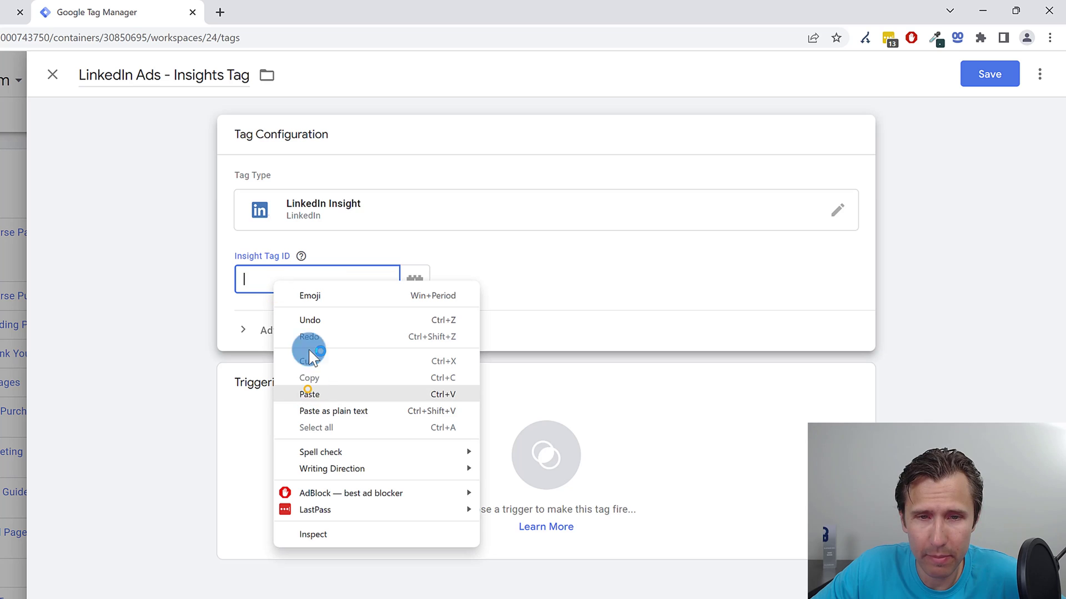
click(309, 394)
click(375, 411)
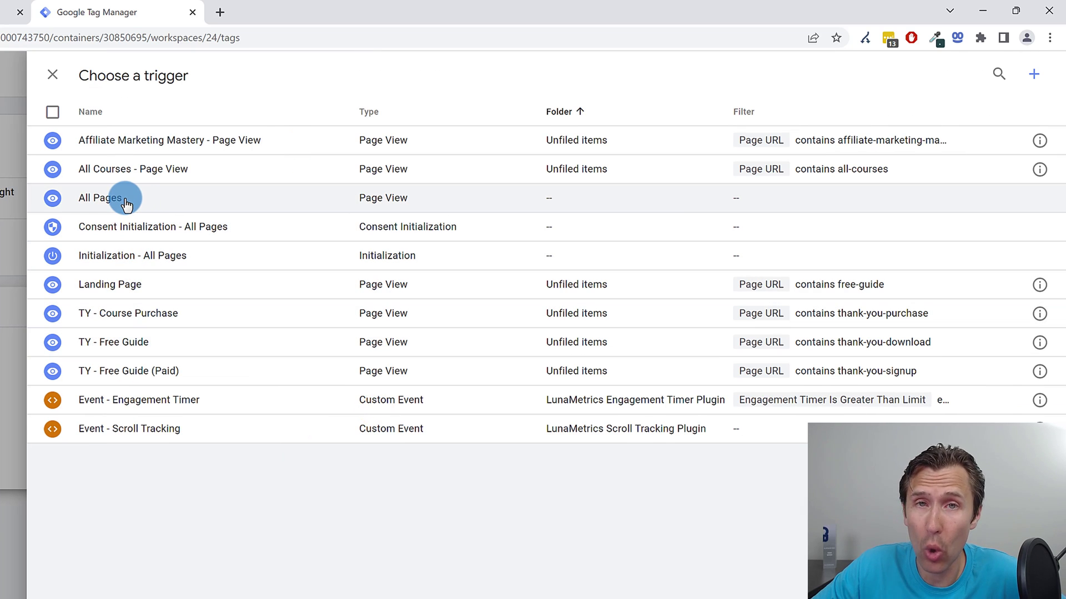
click(1036, 73)
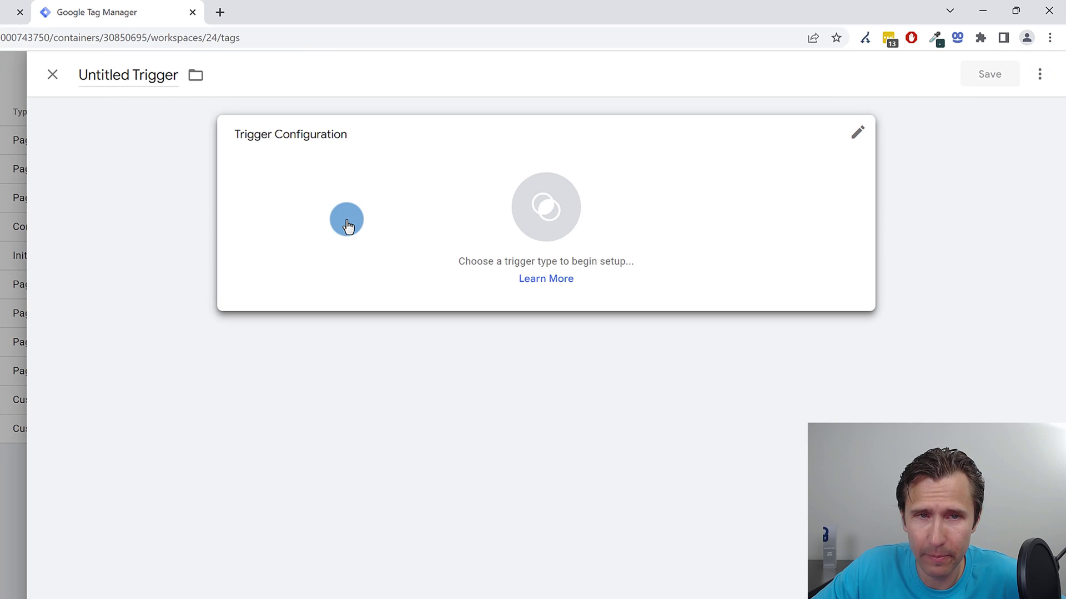
click(346, 222)
click(692, 240)
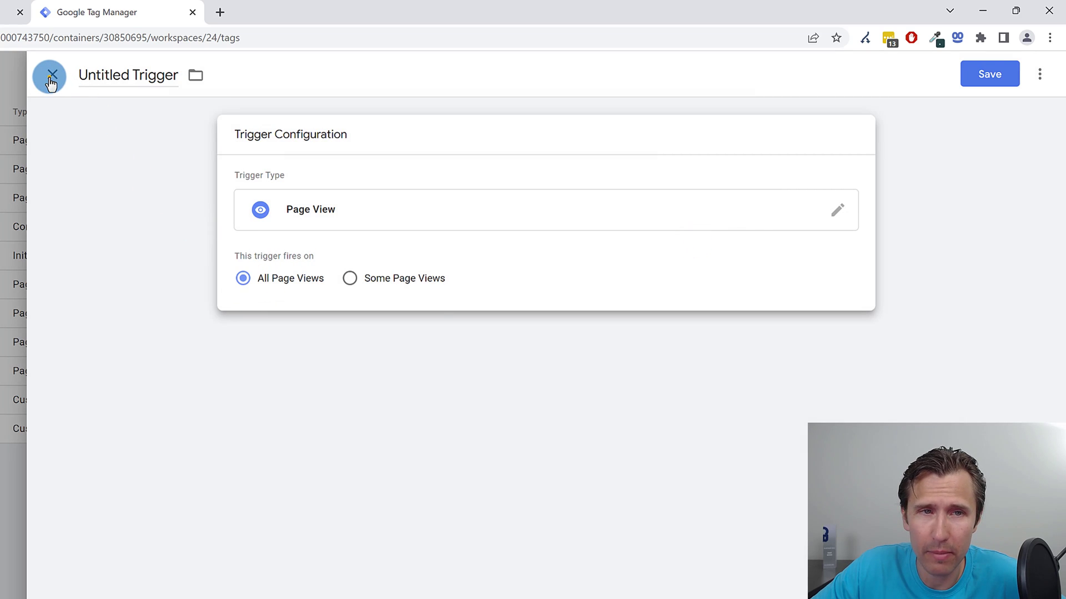
click(51, 82)
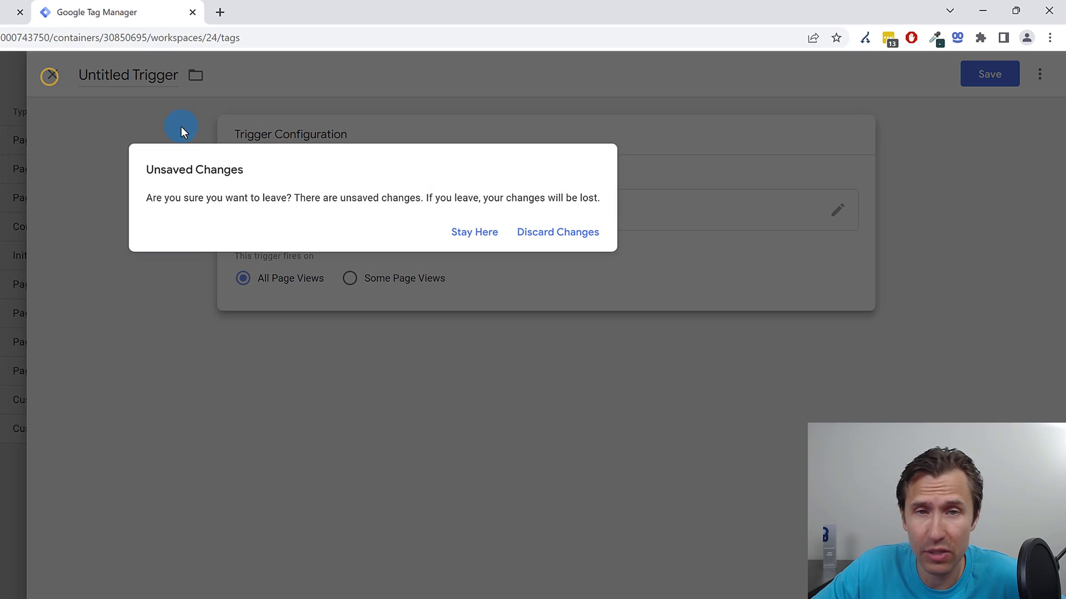
click(558, 230)
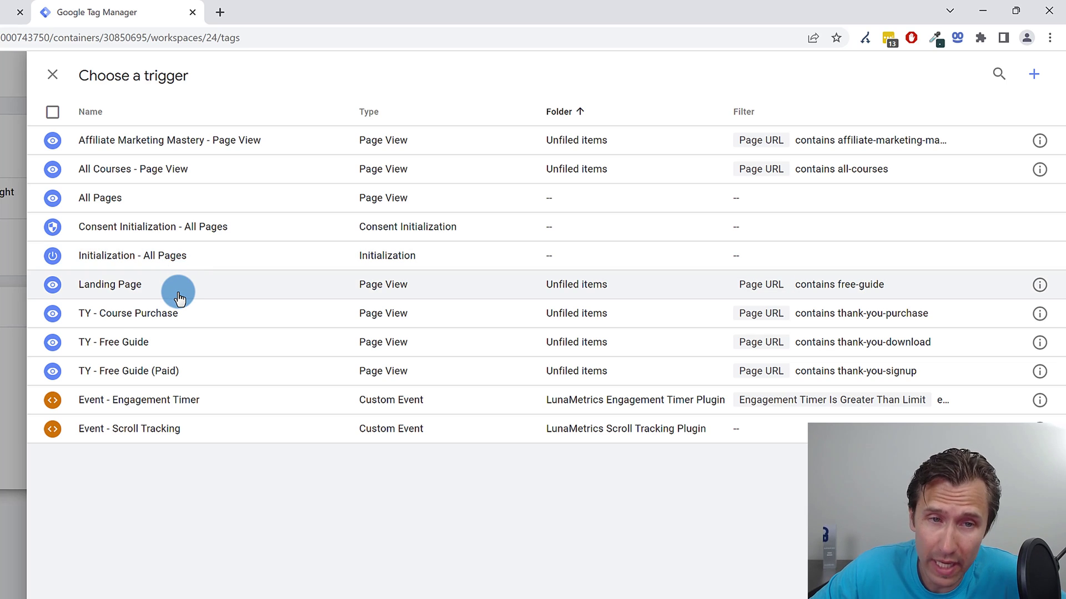
Assign the All Pages trigger to the LinkedIn Insight tag and save the tag
click(178, 198)
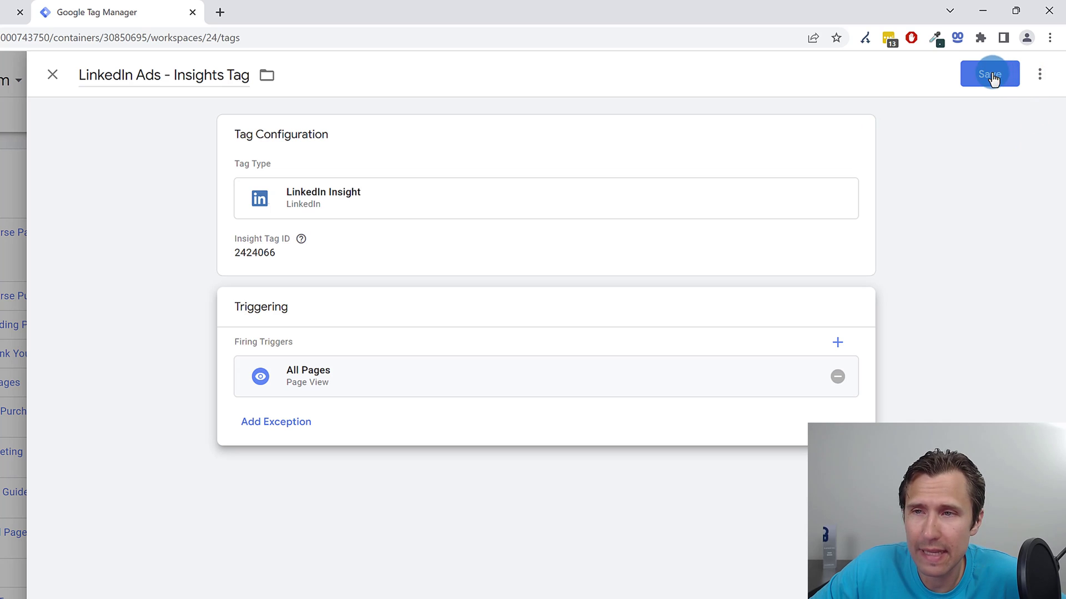
click(991, 76)
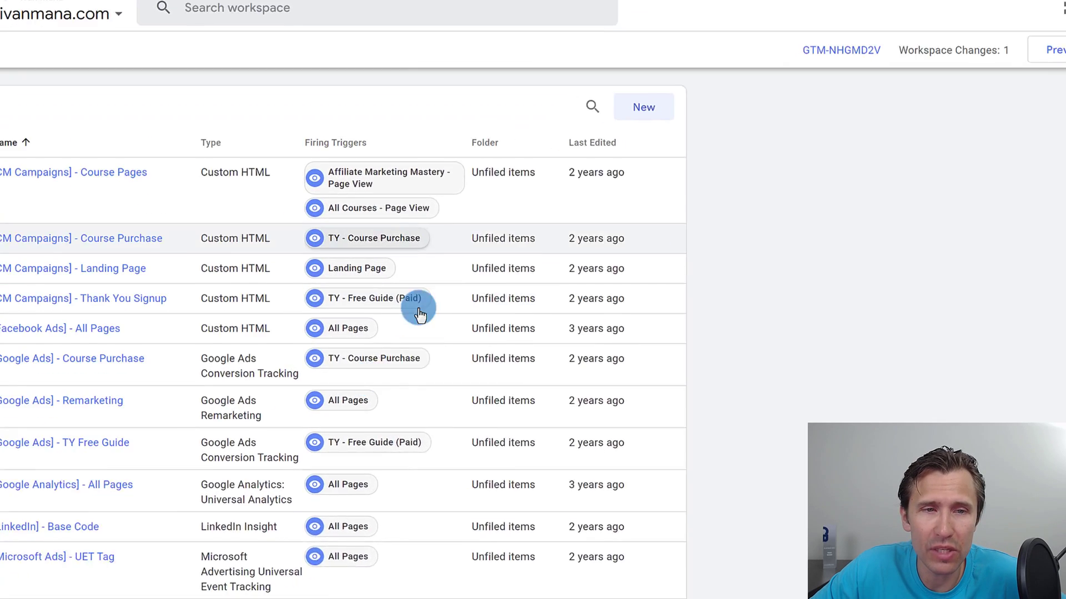
Find "LinkedIn Ads - Insights Tag" in the tag list, delete it and close Tag Manager
scroll(419, 314, down, 10)
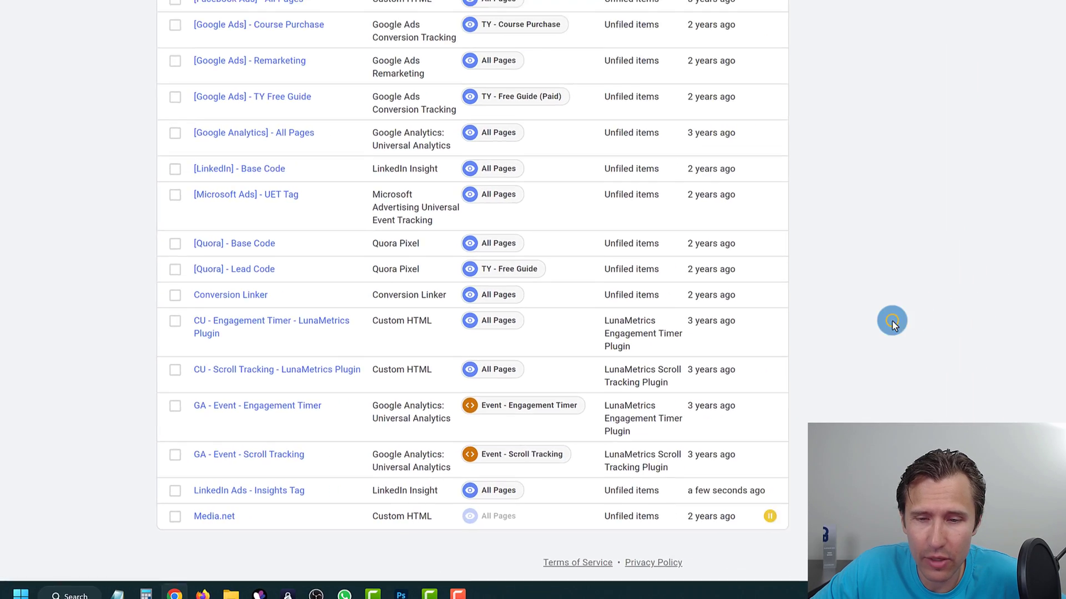
scroll(892, 325, up, 10)
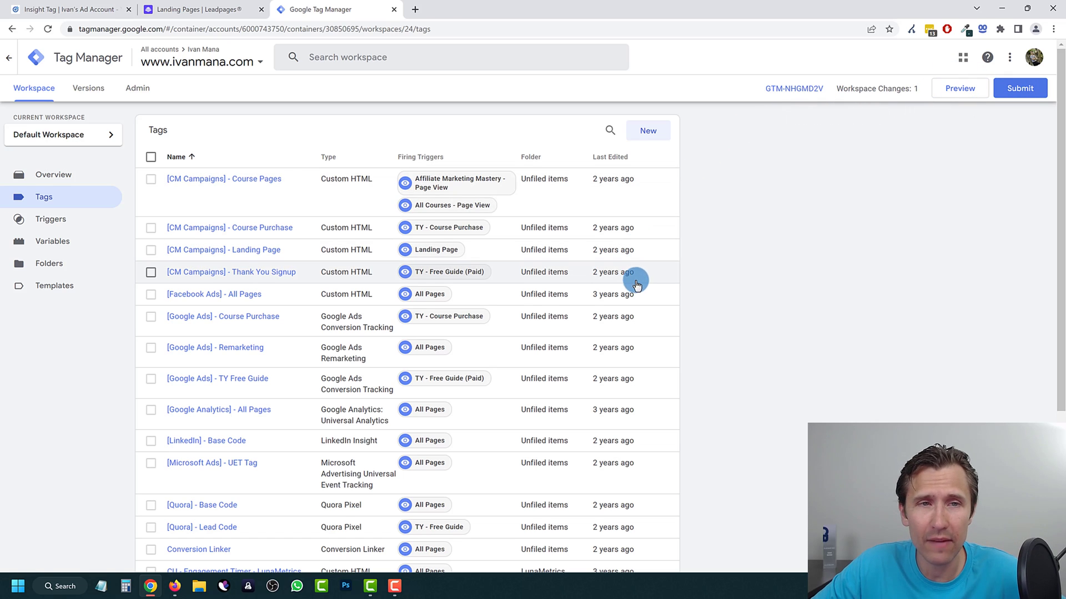
scroll(242, 501, down, 5)
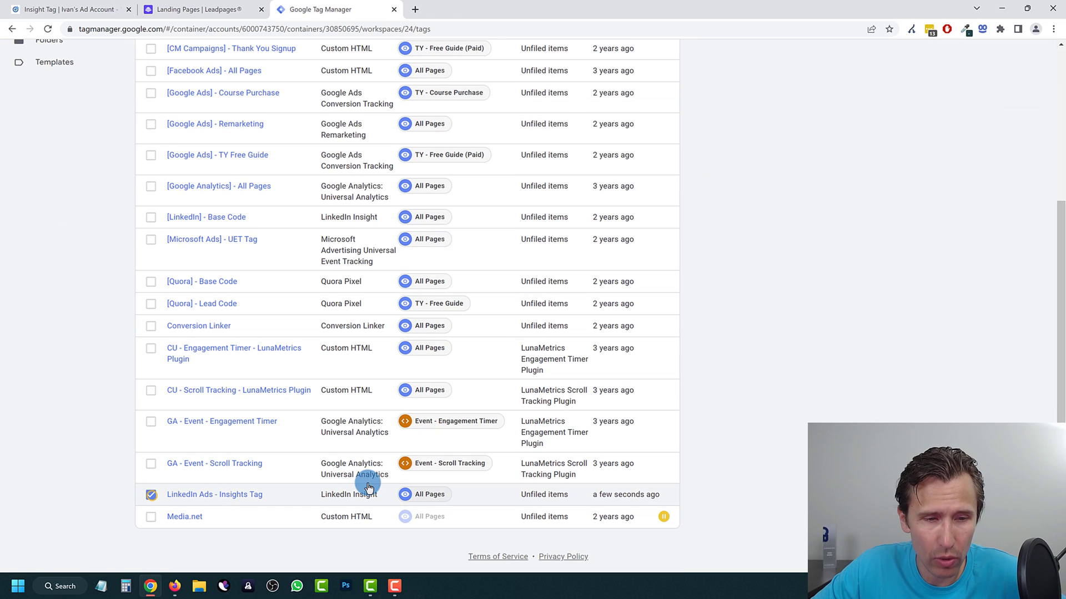
click(238, 492)
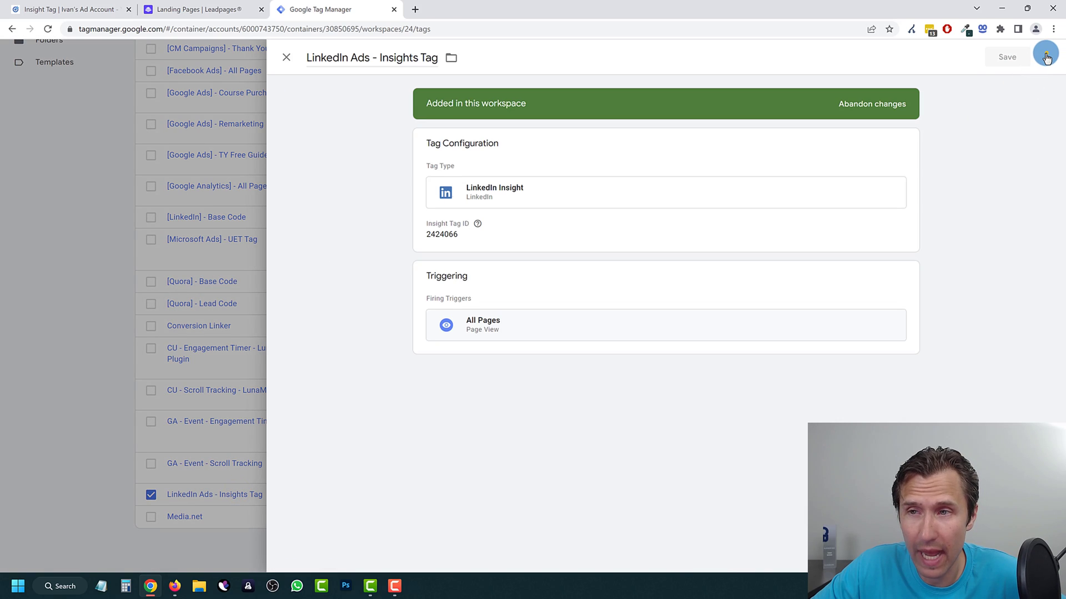
click(1046, 57)
click(1006, 106)
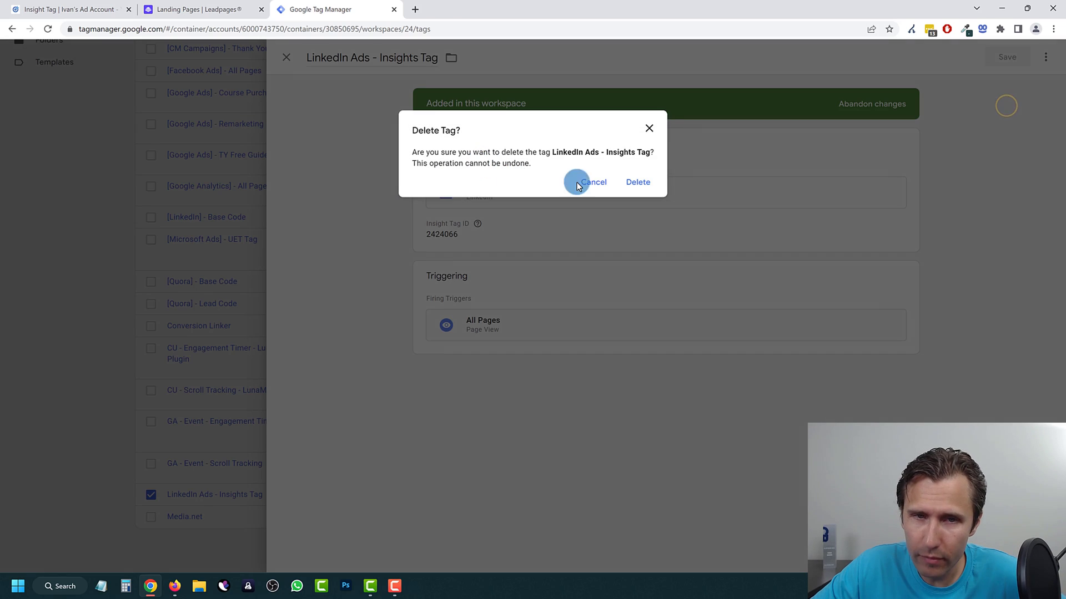
click(617, 182)
click(394, 10)
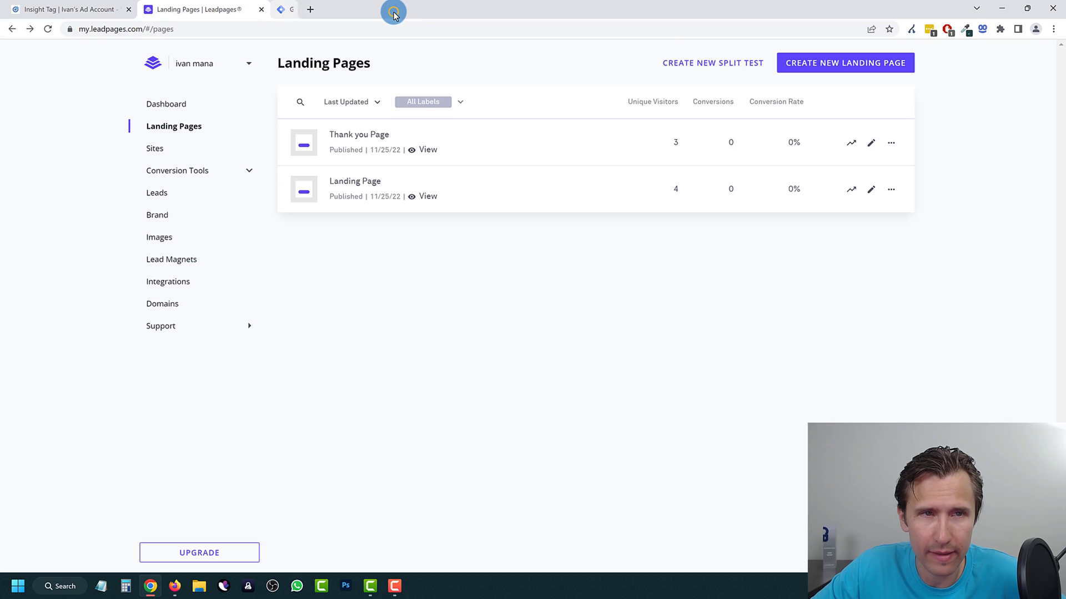
Switch to LinkedIn Campaign Manager and view the Insight Tag option for sending the tag to a developer
click(49, 5)
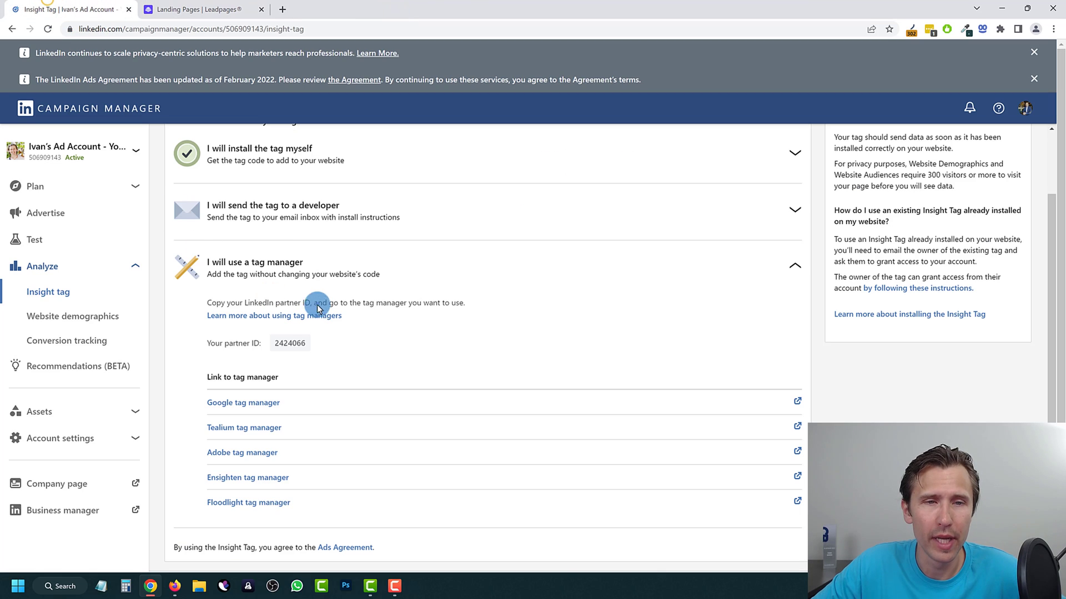
scroll(311, 311, up, 2)
click(287, 289)
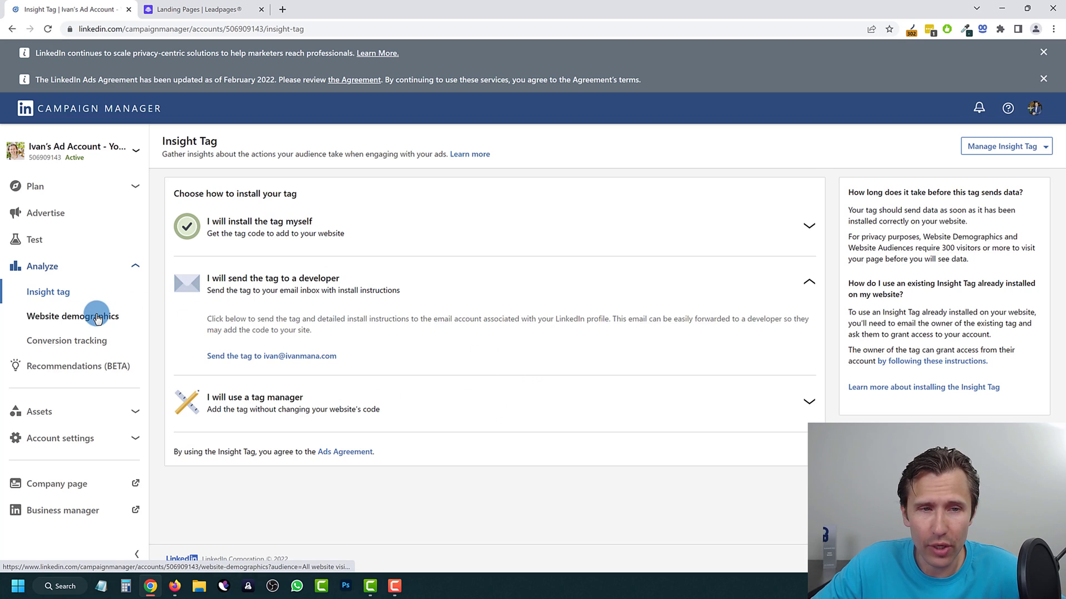
Go to the matched audiences in the Plan section and look through the audience creation options, including website retargeting
click(135, 186)
click(48, 212)
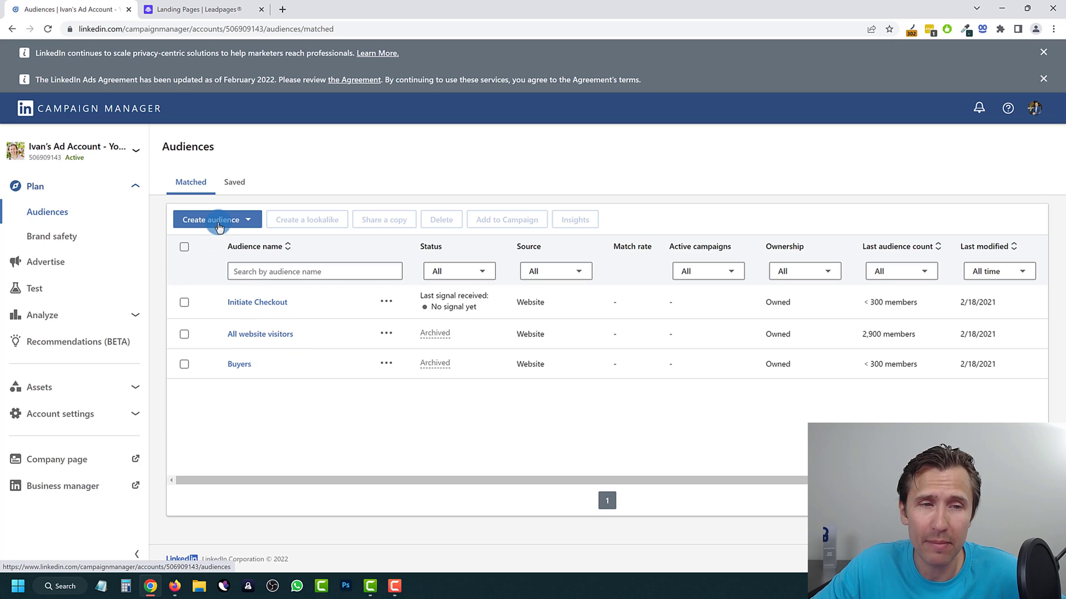
click(249, 222)
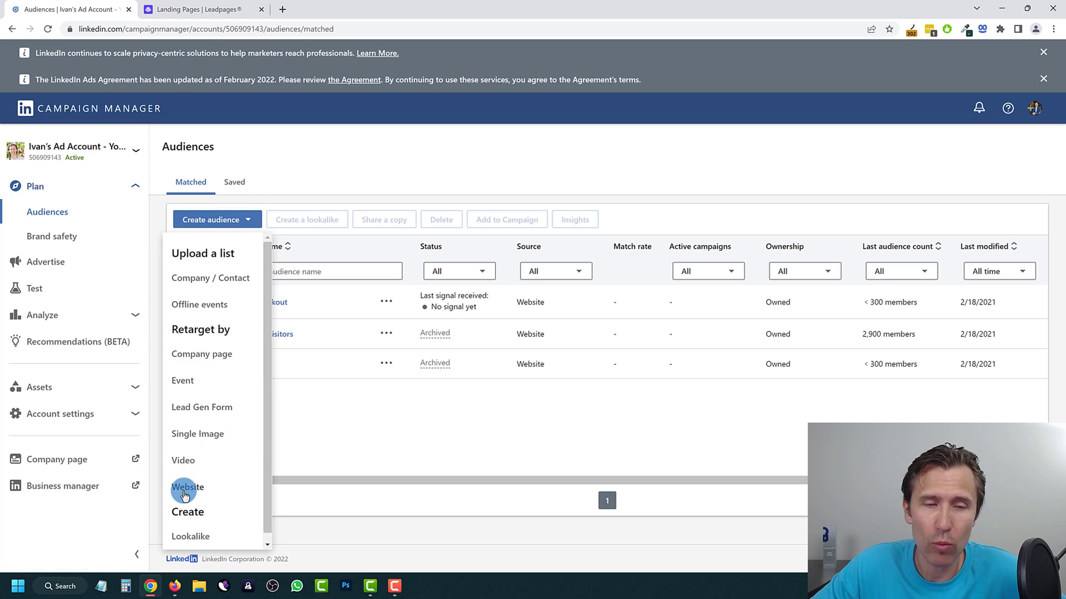
click(417, 433)
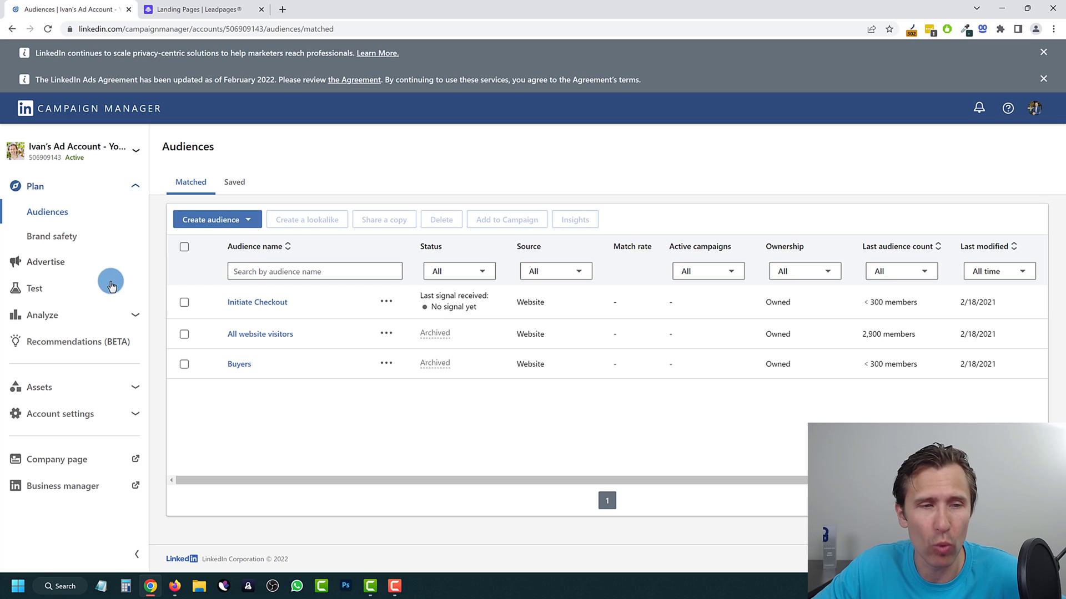
Look over the conversion tracking list and examine the website demographics of all website visitors by job function
click(132, 315)
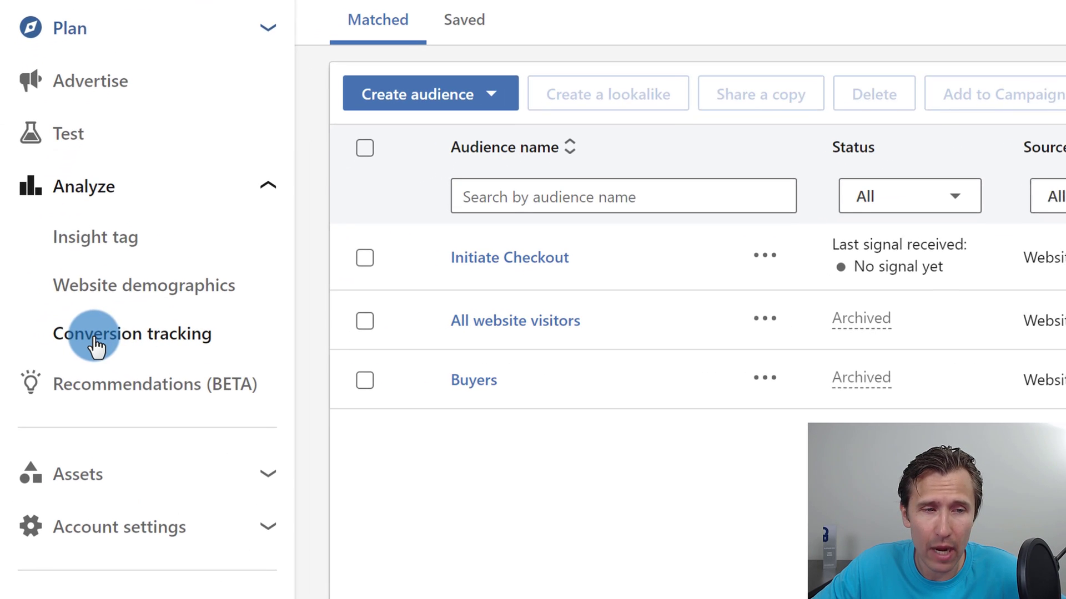
click(96, 339)
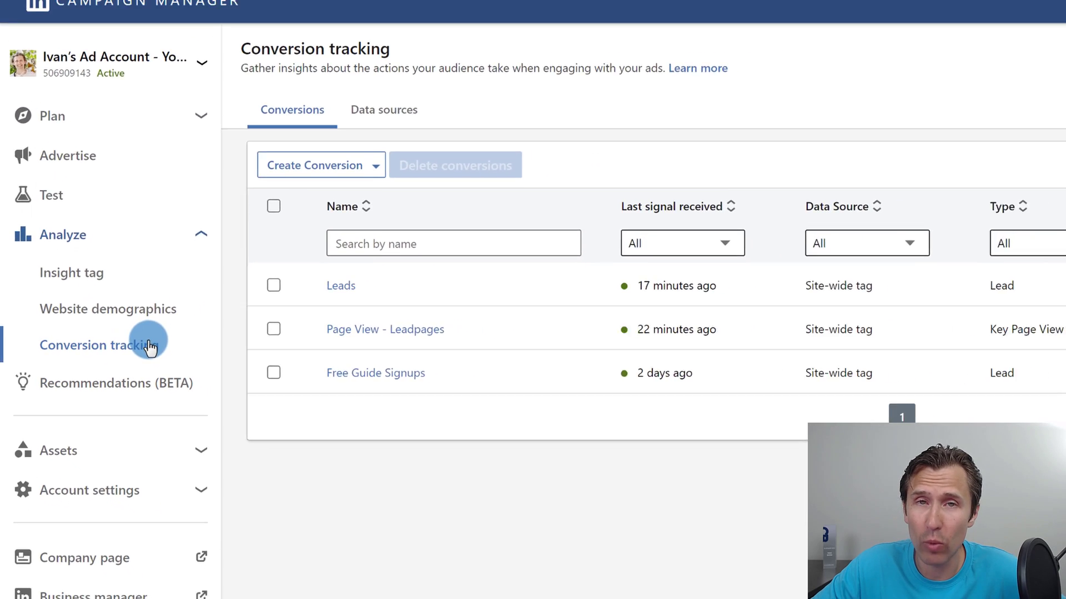
click(131, 319)
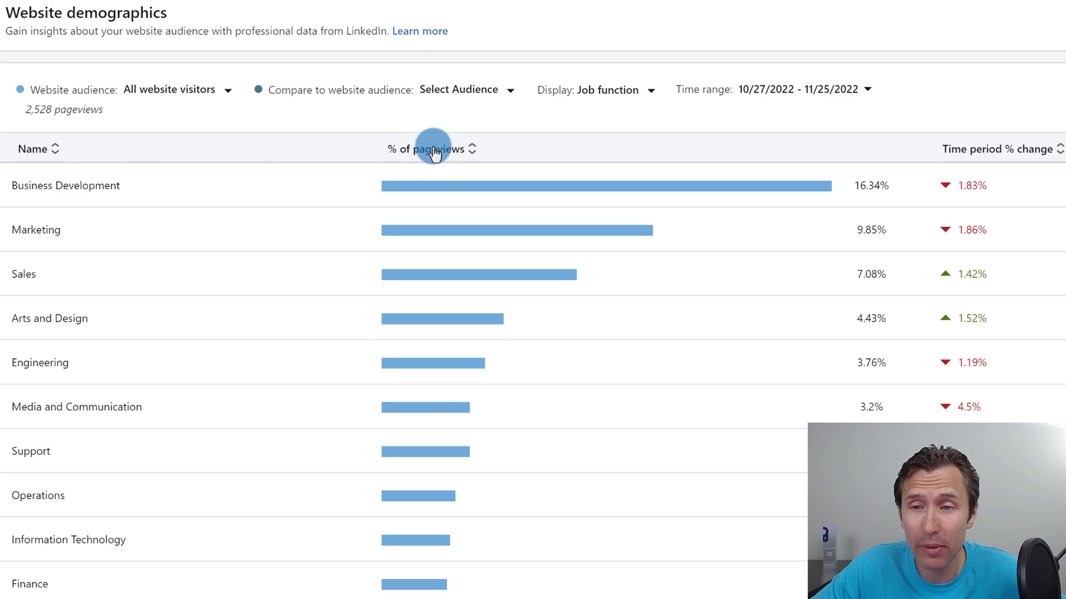
drag(103, 110, 76, 107)
click(85, 112)
click(74, 112)
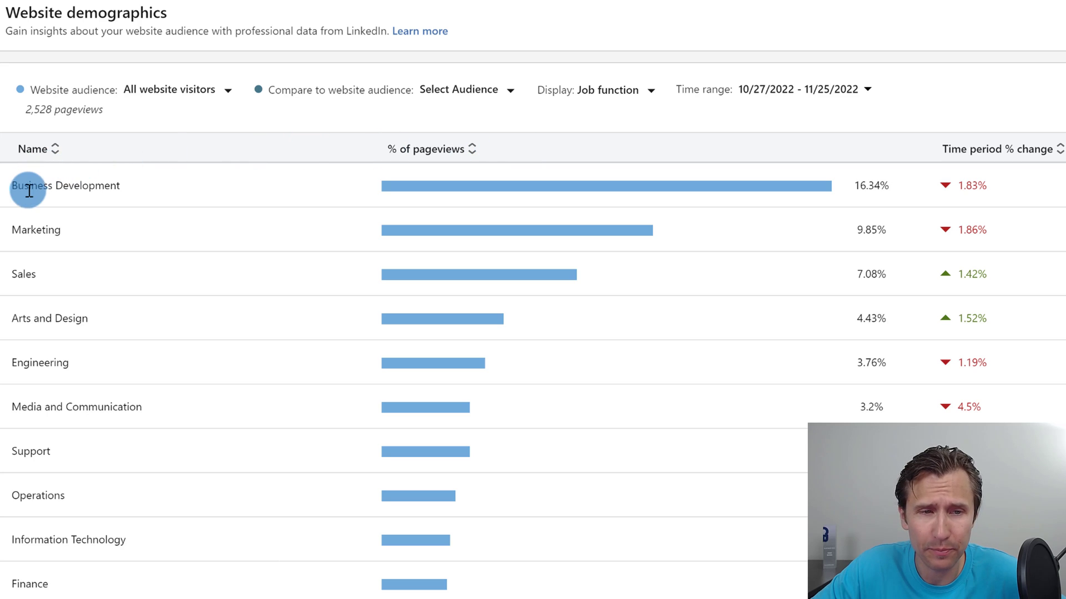
drag(28, 189, 49, 174)
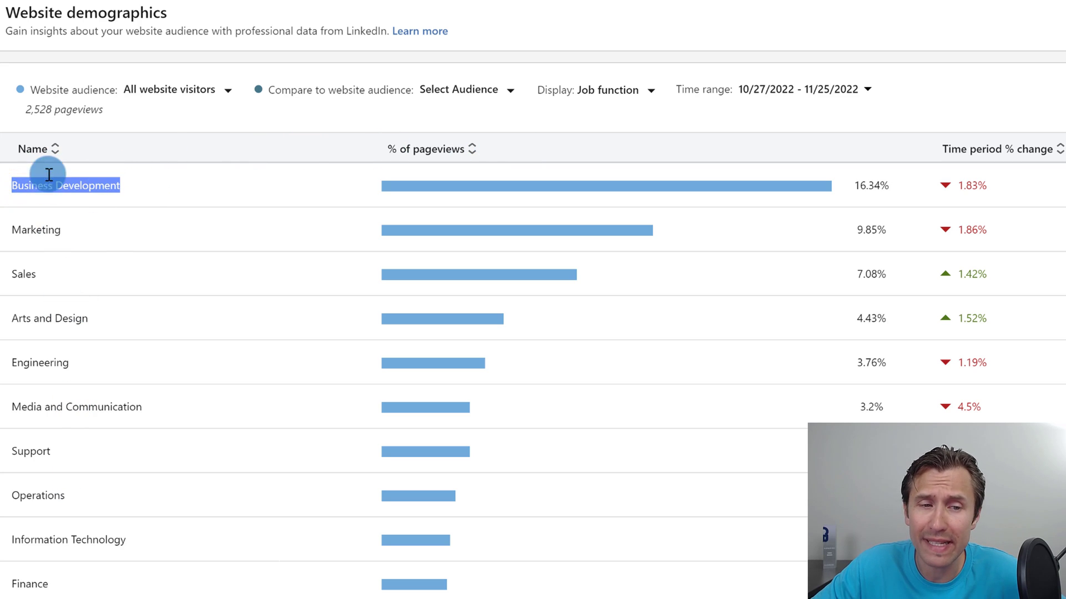
click(261, 269)
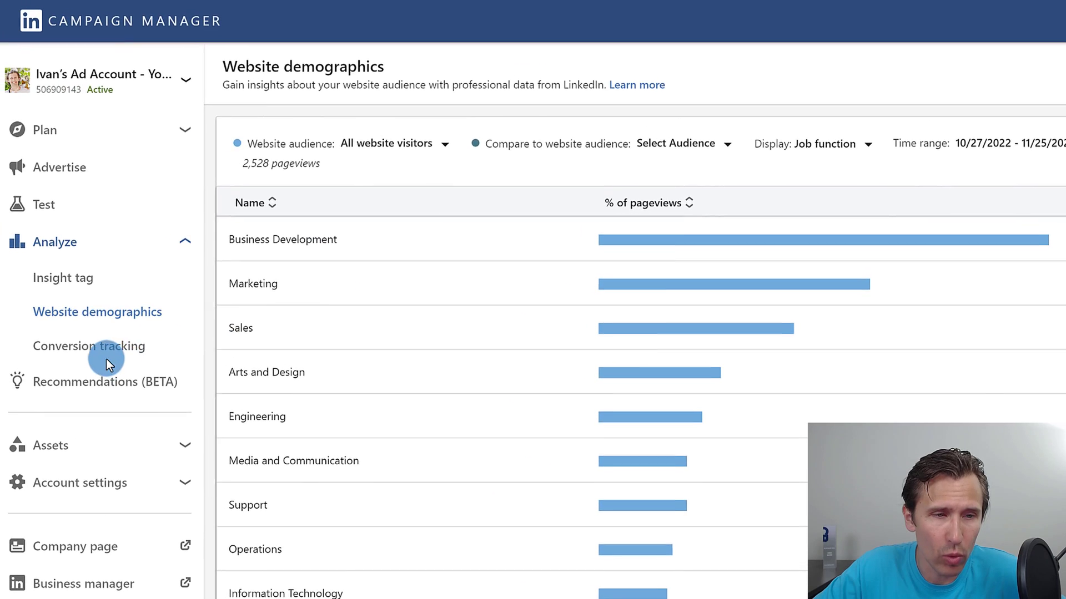
Go to conversion tracking in the Analyze section and start creating a new online conversion
click(70, 348)
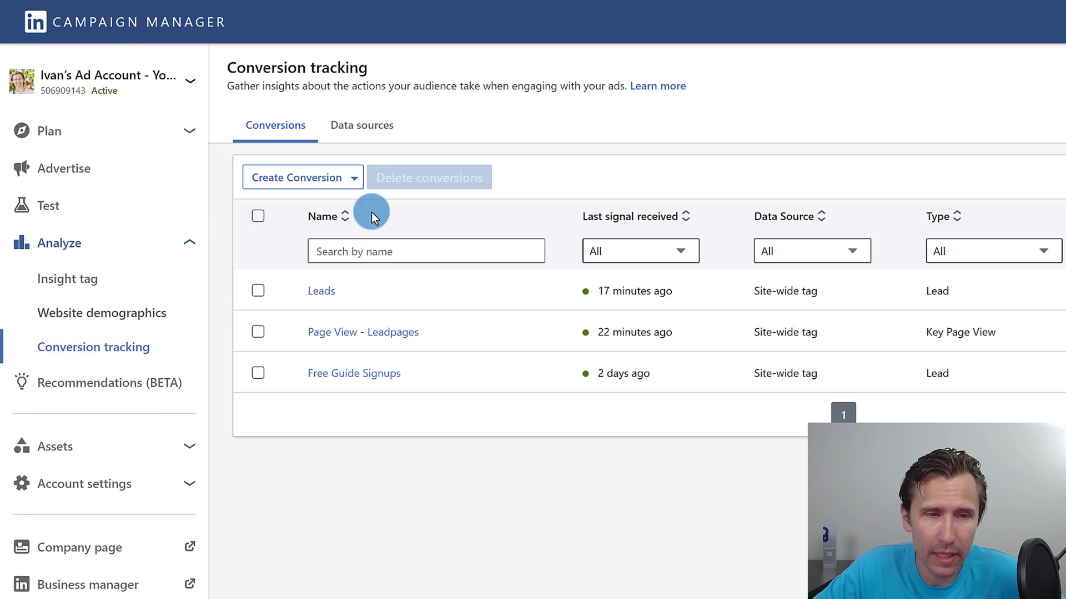
click(317, 180)
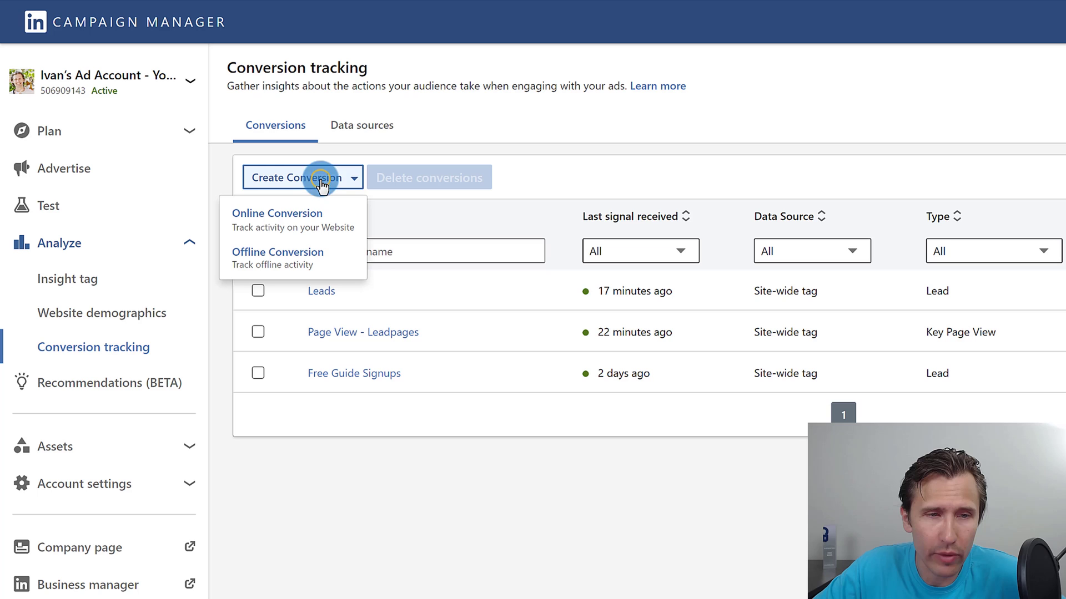
click(286, 222)
Switch to Leadpages, view the published Landing Page with its email signup form, and close the page
click(208, 10)
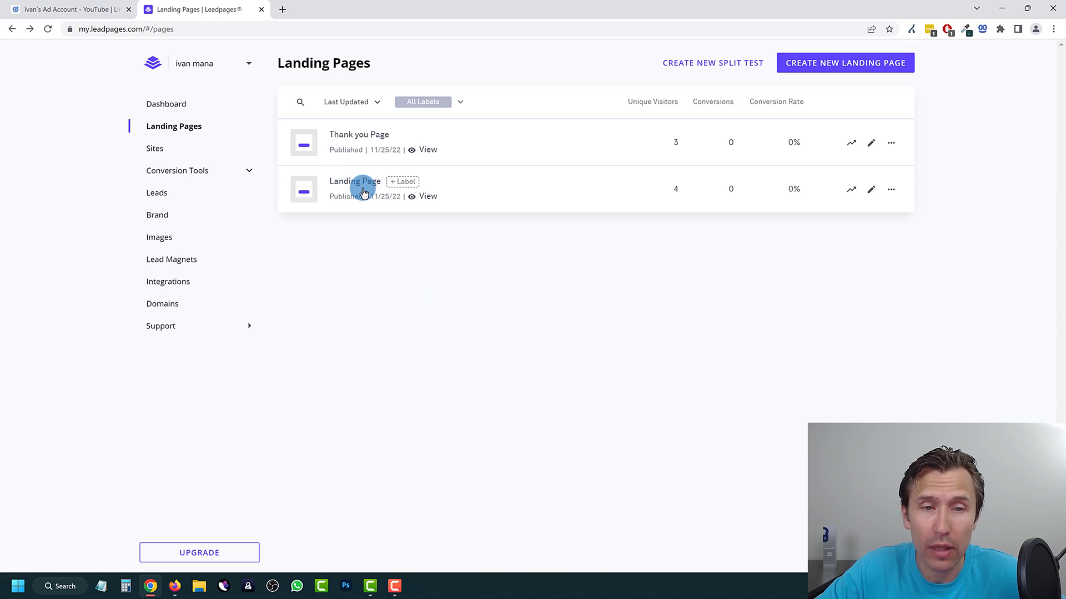
click(428, 196)
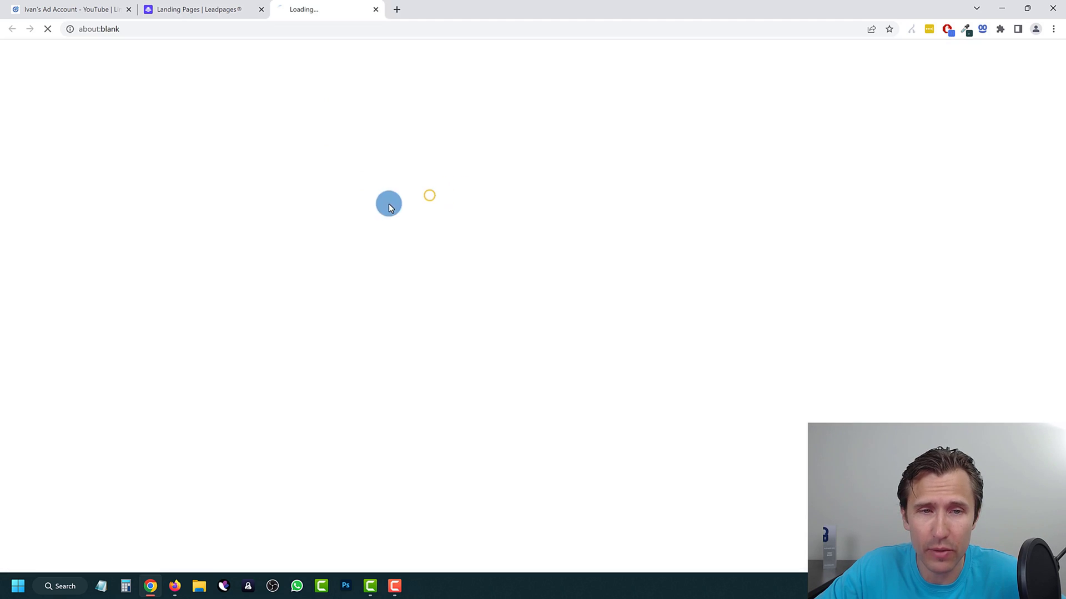
scroll(393, 309, down, 2)
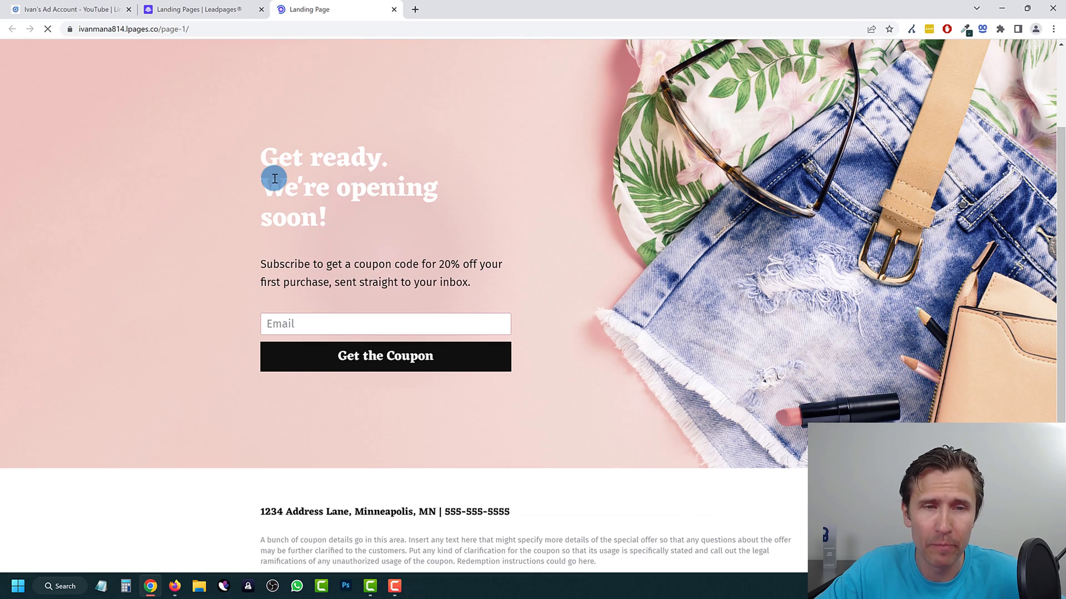
drag(272, 178, 312, 328)
click(312, 328)
click(389, 359)
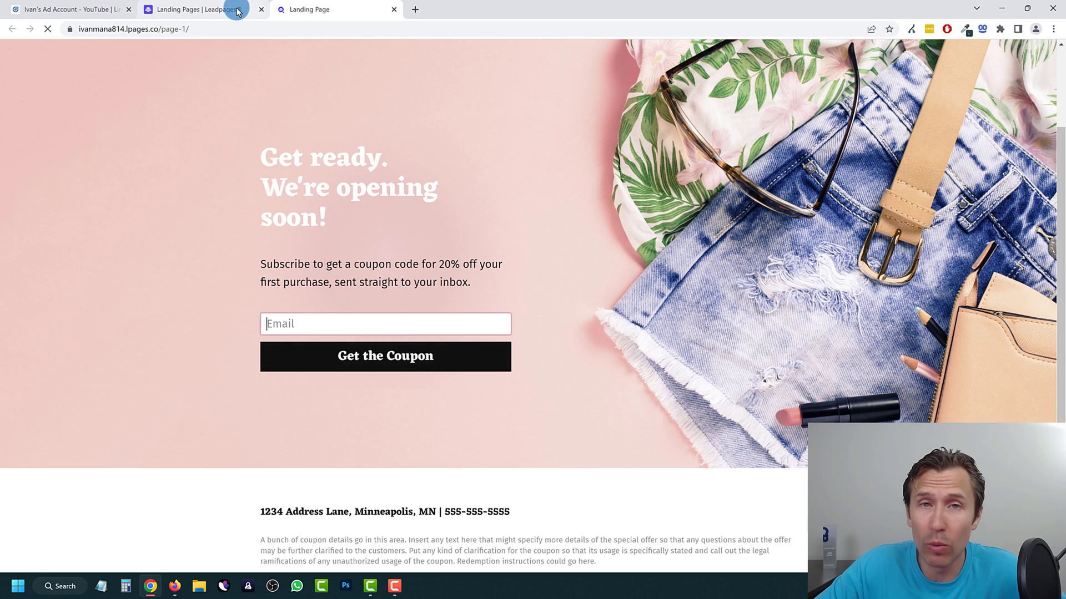
key(ctrl+w)
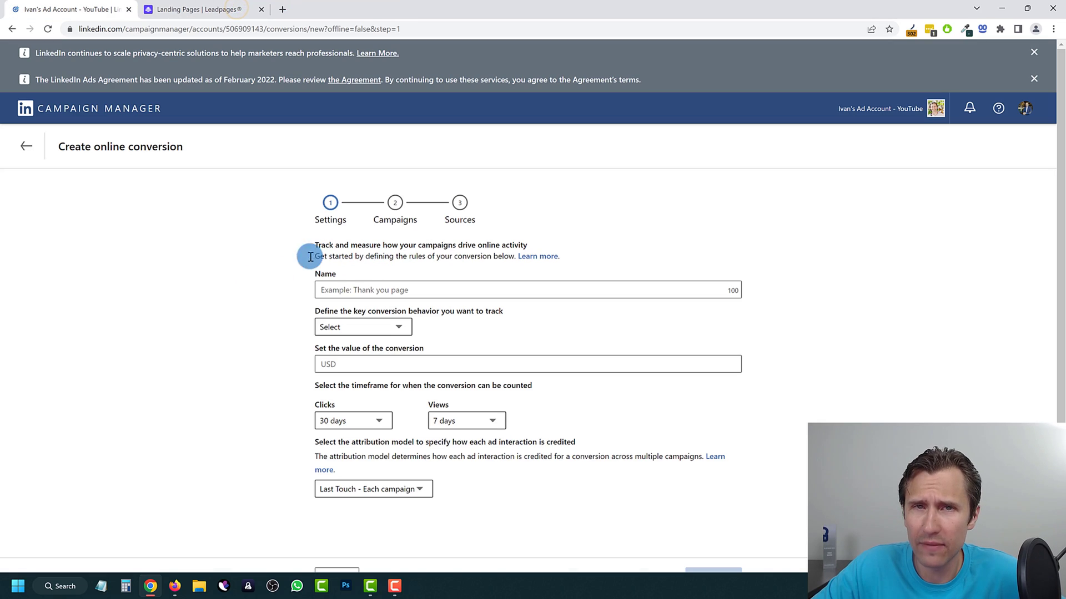
View the published Thank you Page from the Leadpages landing page list and return to the list
click(205, 6)
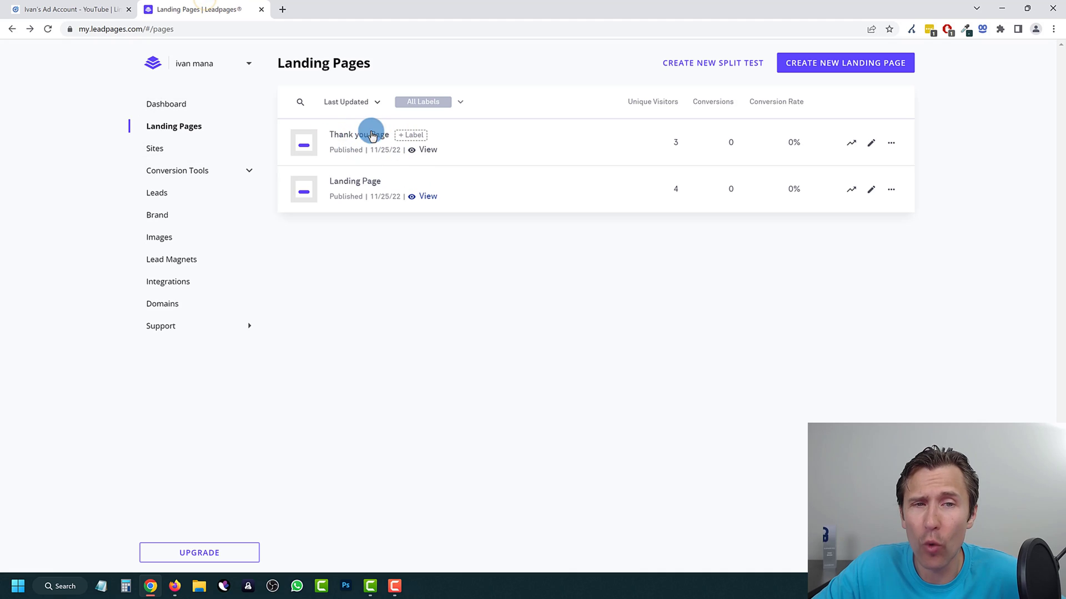
click(428, 149)
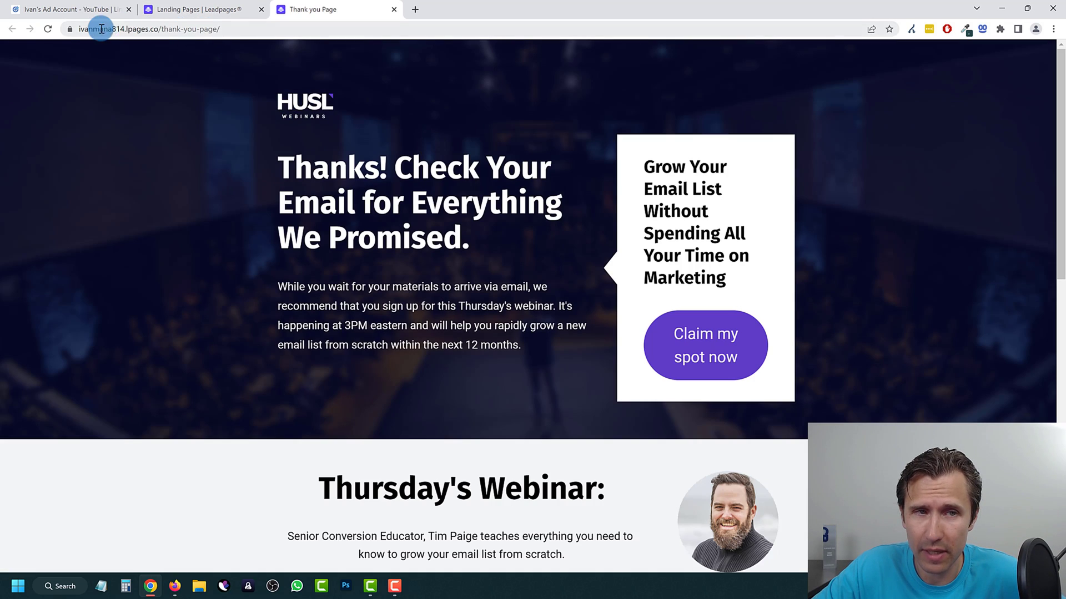
click(191, 11)
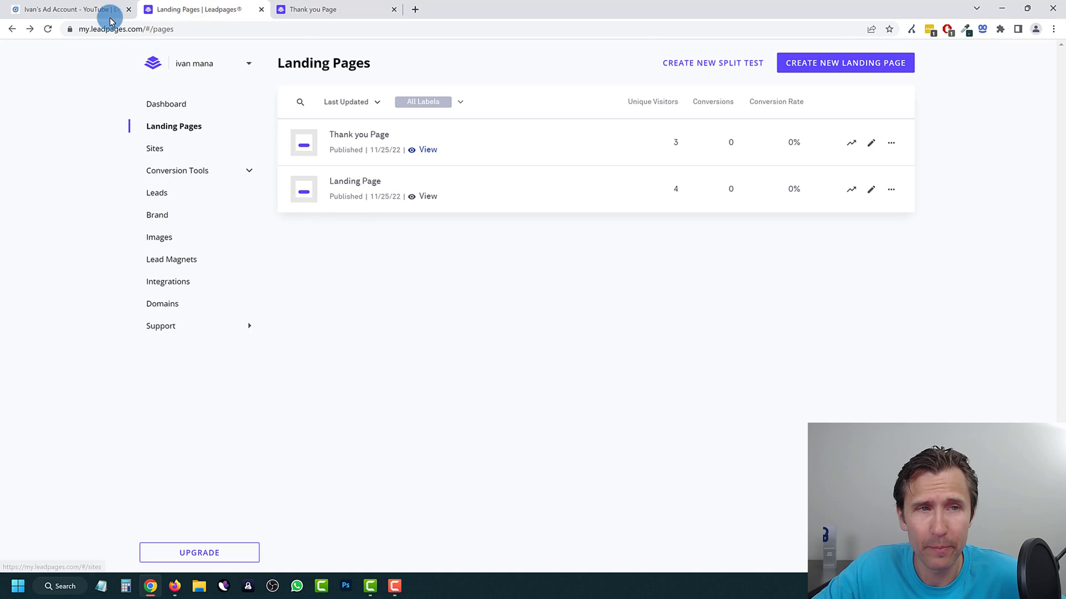
Back in Campaign Manager, name the conversion "[Leads] - Thank You Signup Page" and set its key conversion behavior to Lead
click(60, 4)
click(352, 289)
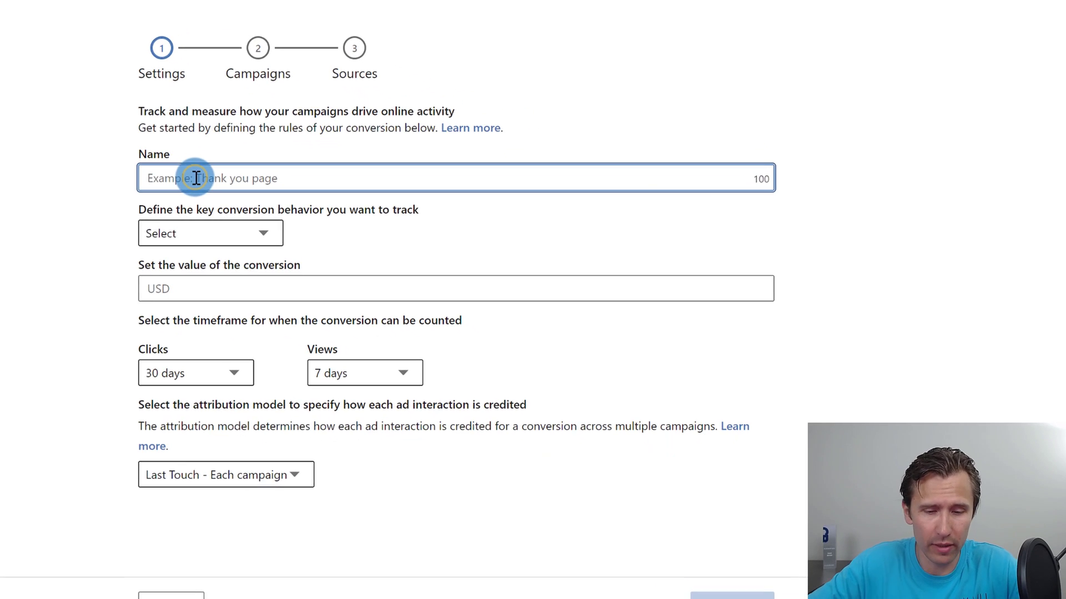
text(l)
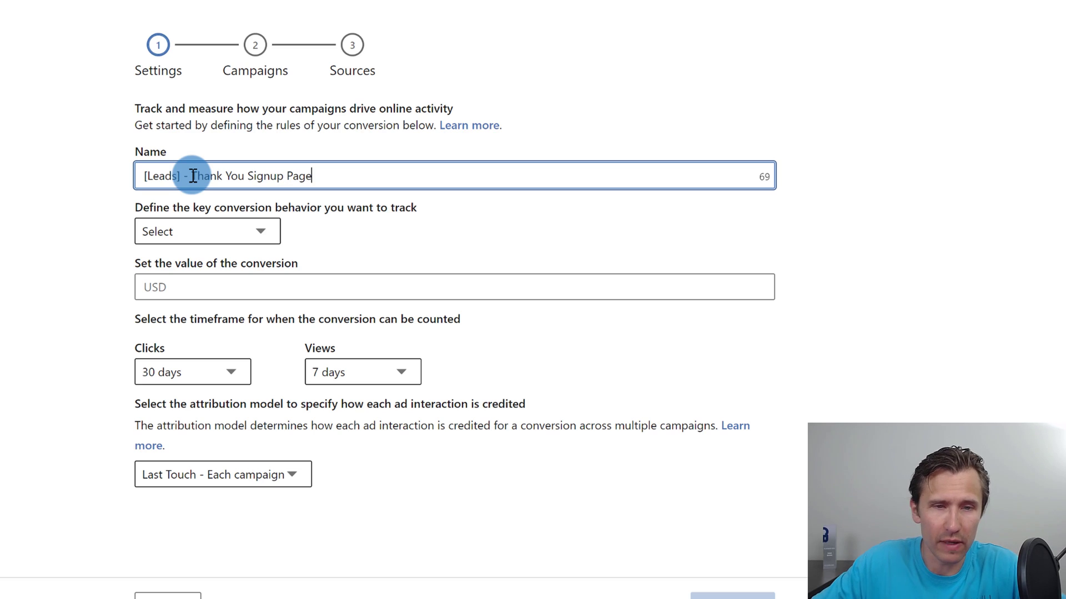
click(233, 232)
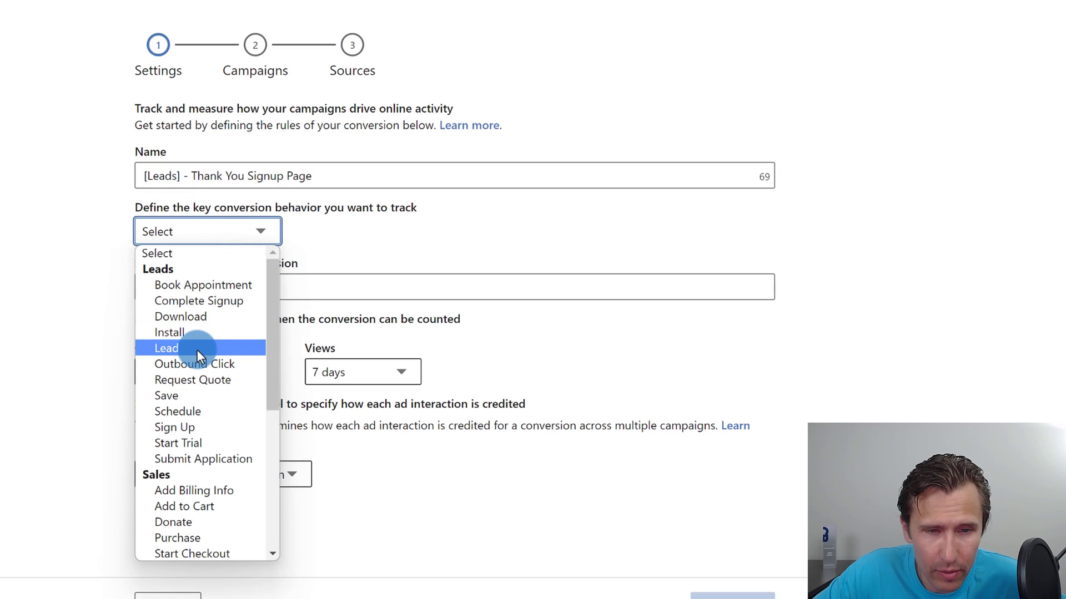
click(196, 348)
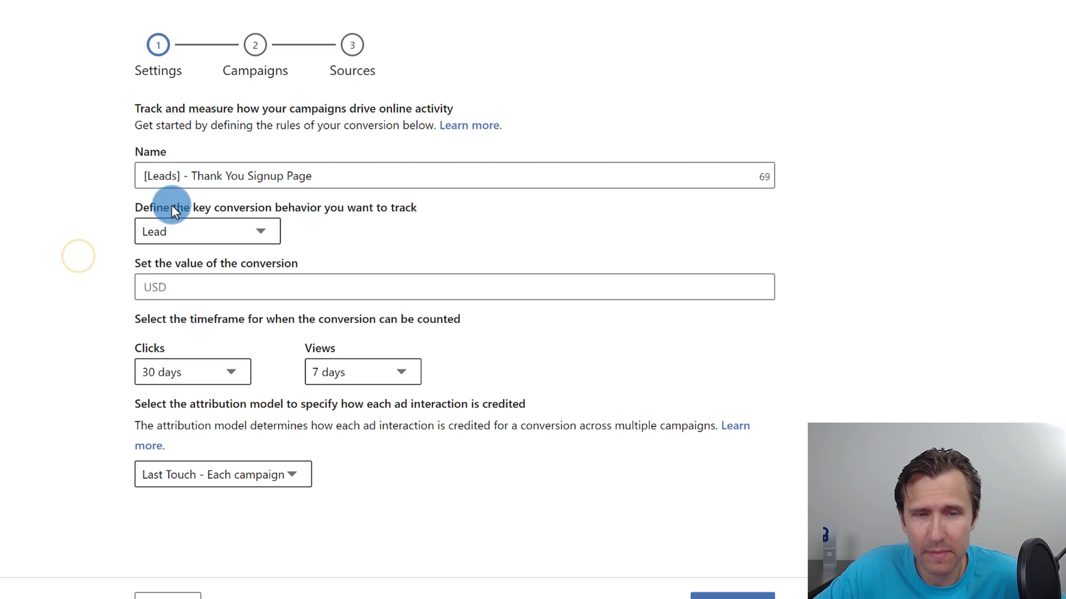
Look through the available key conversion behaviors in the Leads and Sales groups, keeping Lead selected
click(192, 232)
click(78, 309)
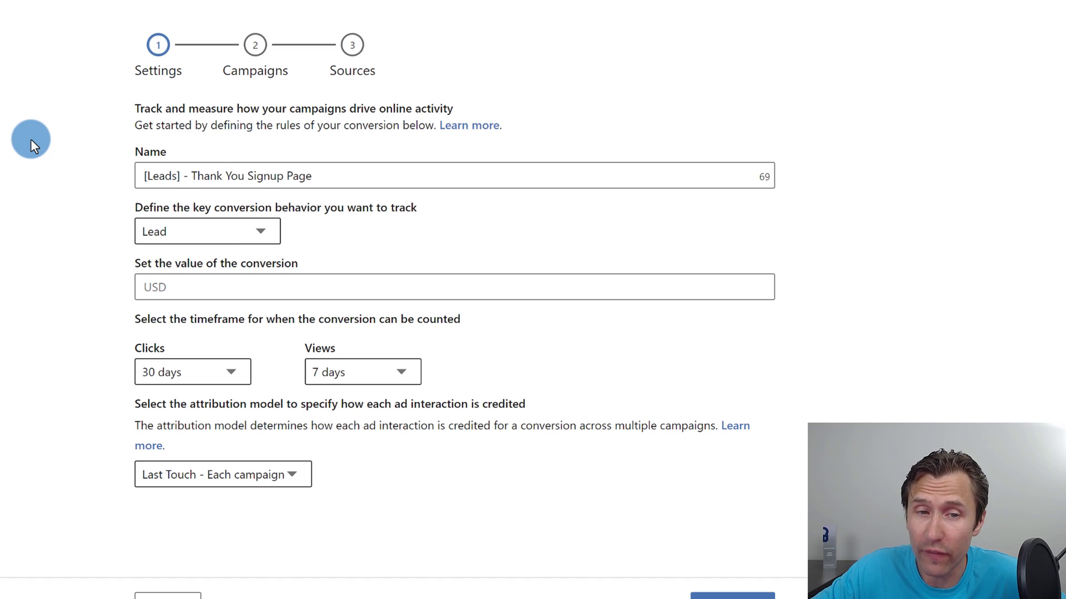
click(181, 229)
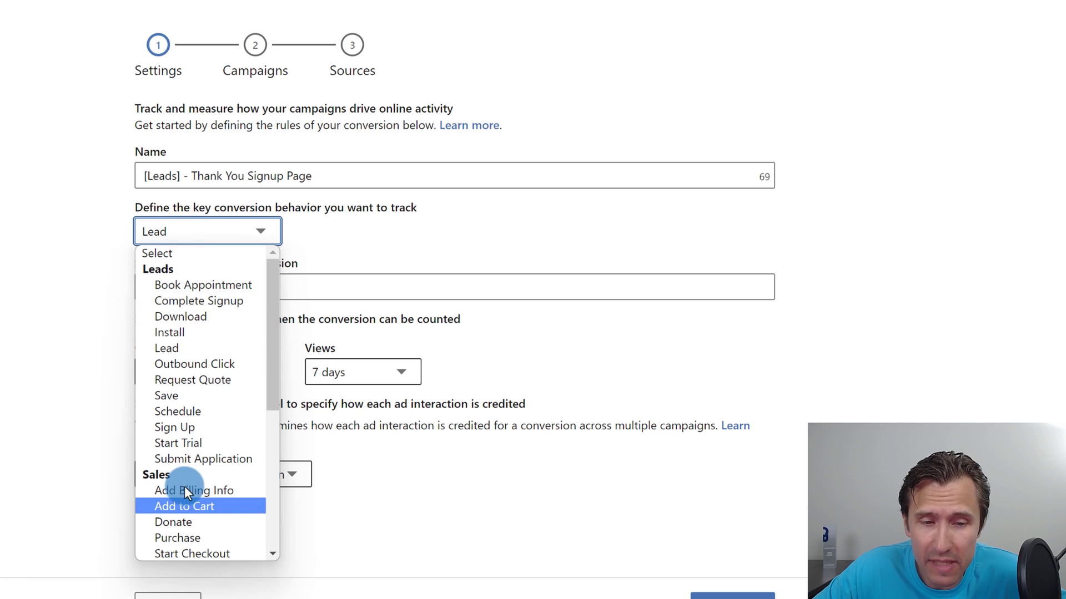
click(12, 278)
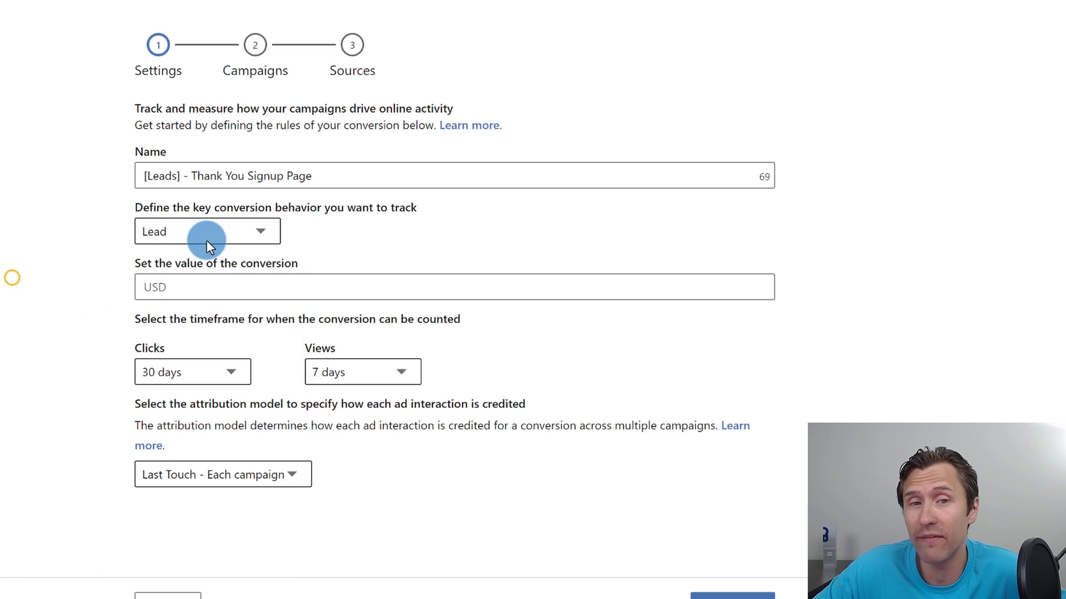
click(214, 232)
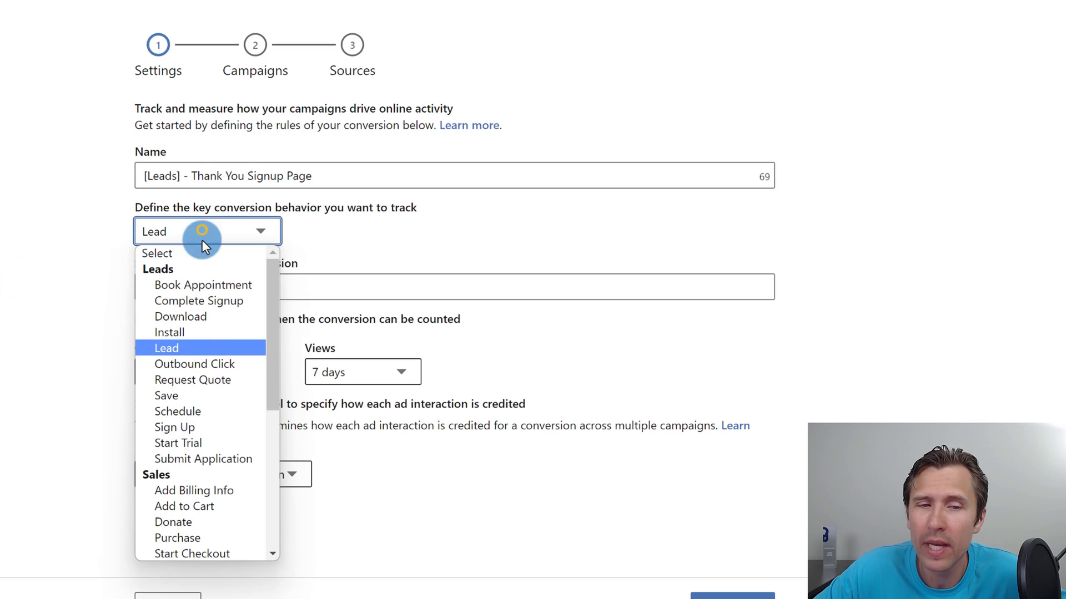
click(203, 231)
Set the value of the conversion to 5 USD and read the conversion timeframe heading
click(197, 285)
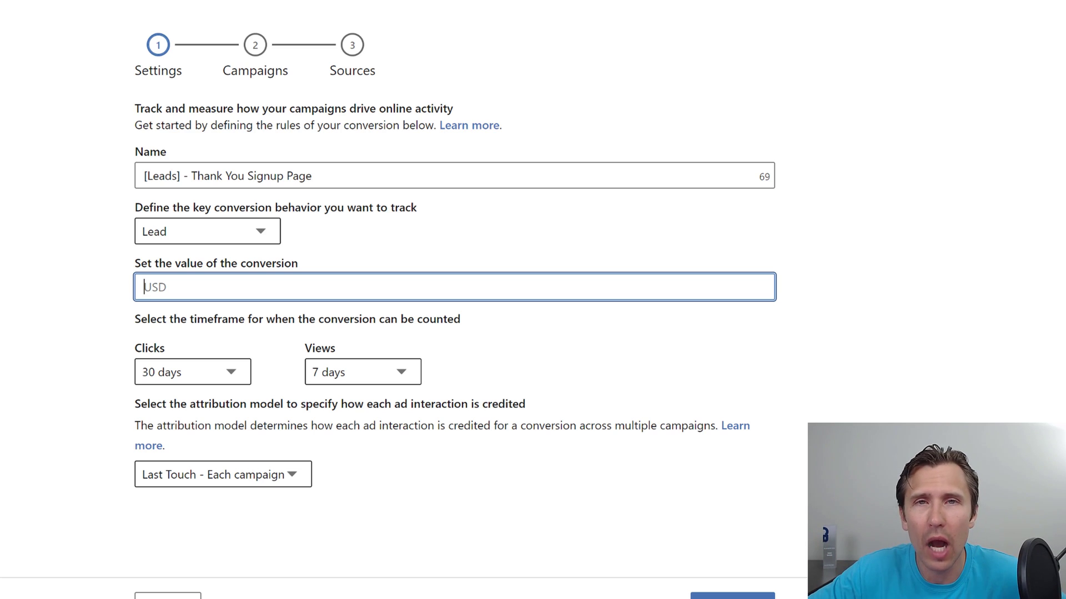
text(5)
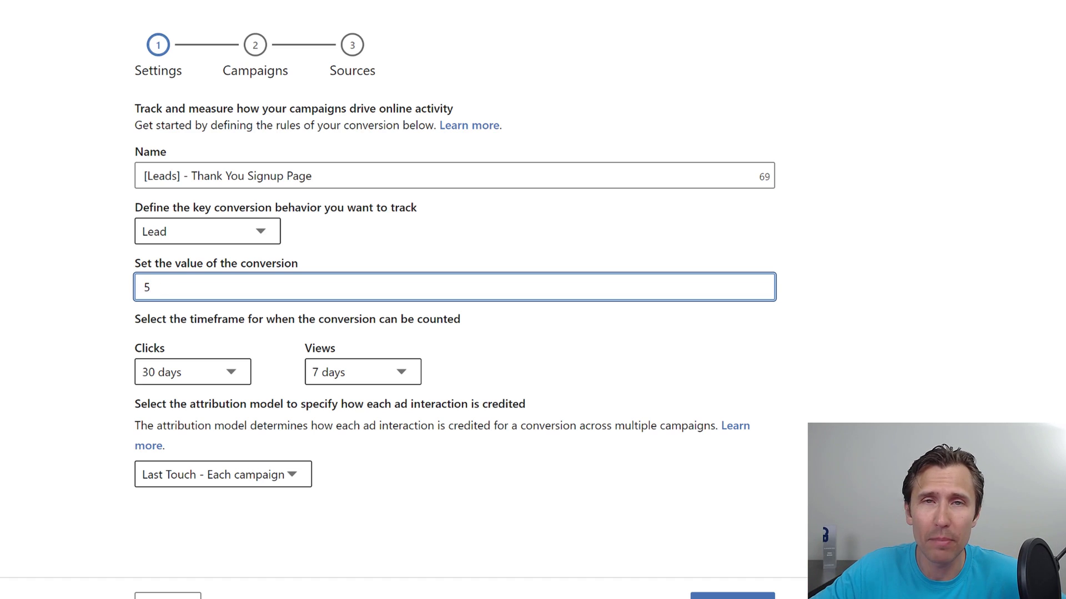
click(296, 320)
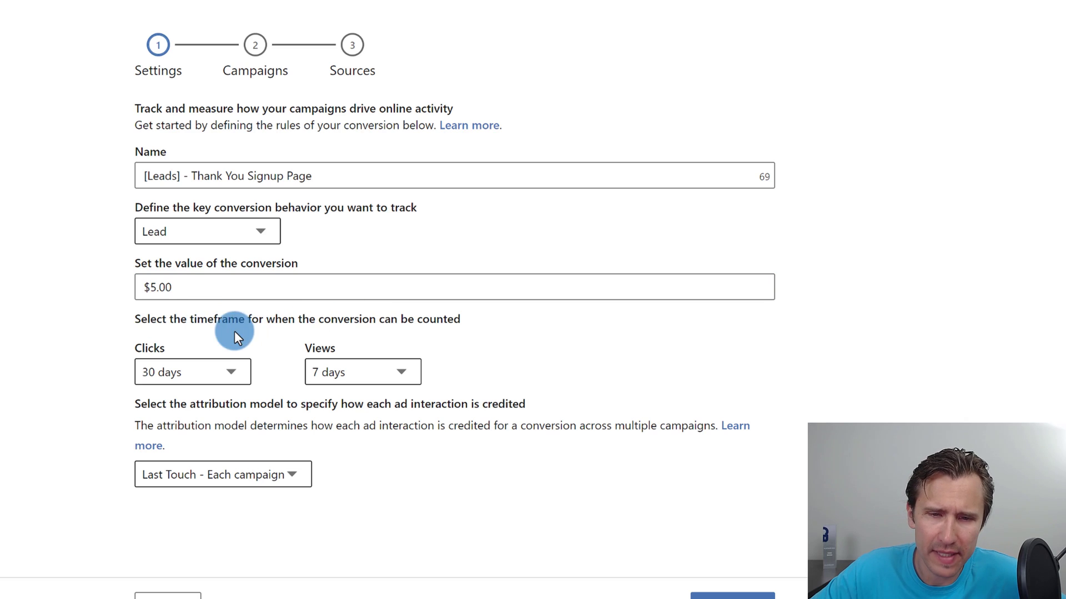
drag(257, 322, 408, 318)
click(219, 315)
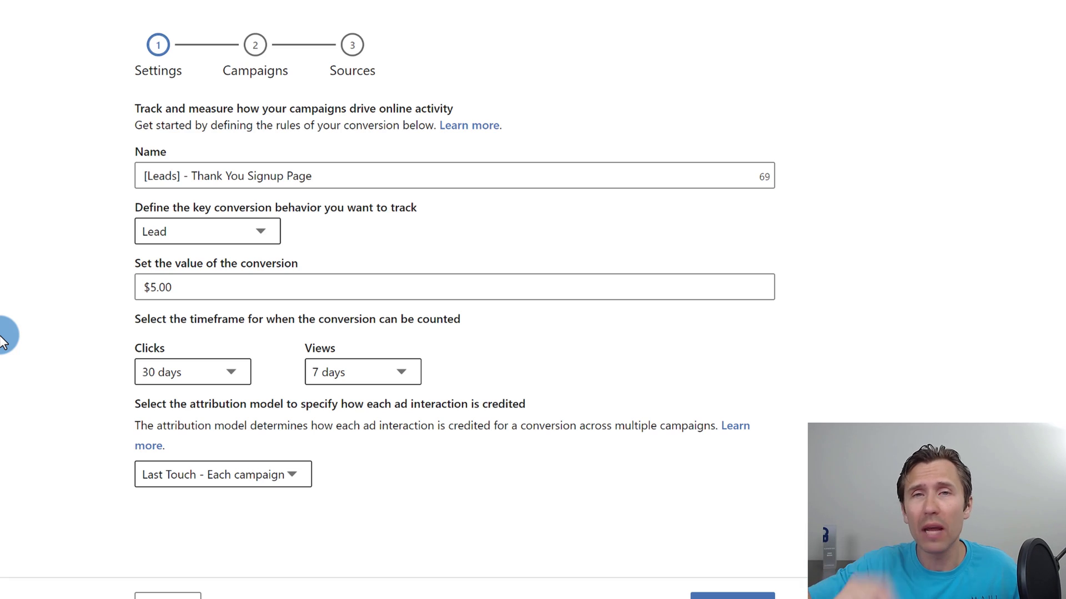
Review the timeframe choices for clicks and choose 7 days as the views timeframe
click(158, 375)
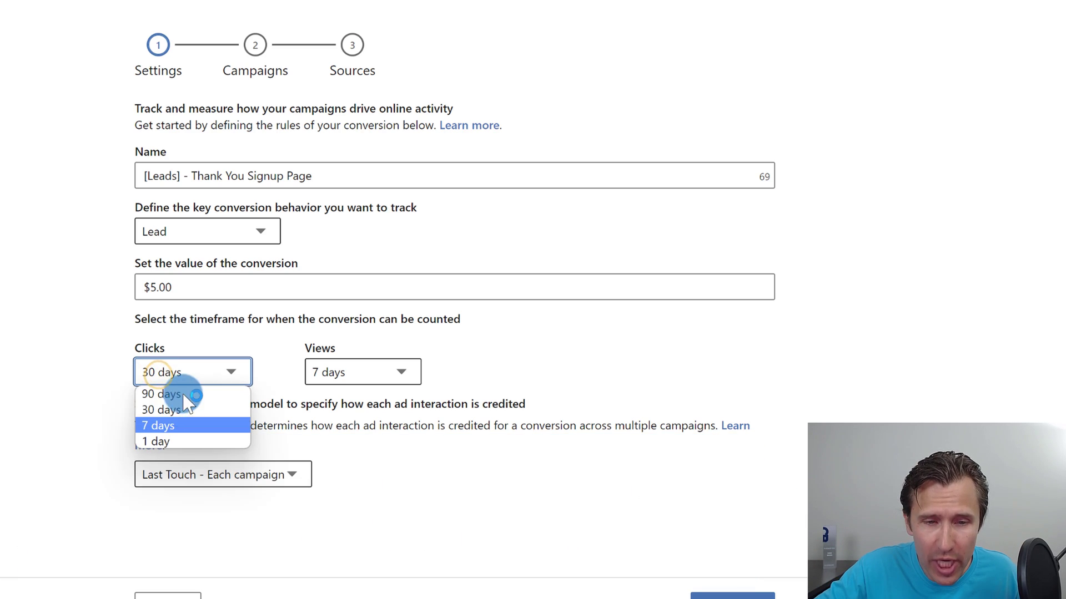
click(183, 366)
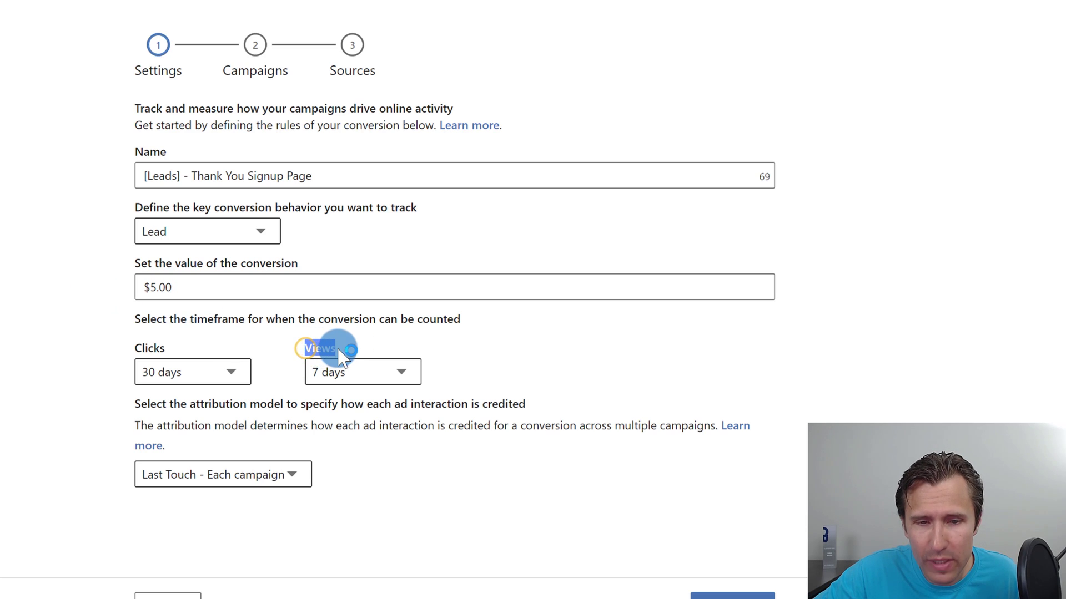
click(313, 350)
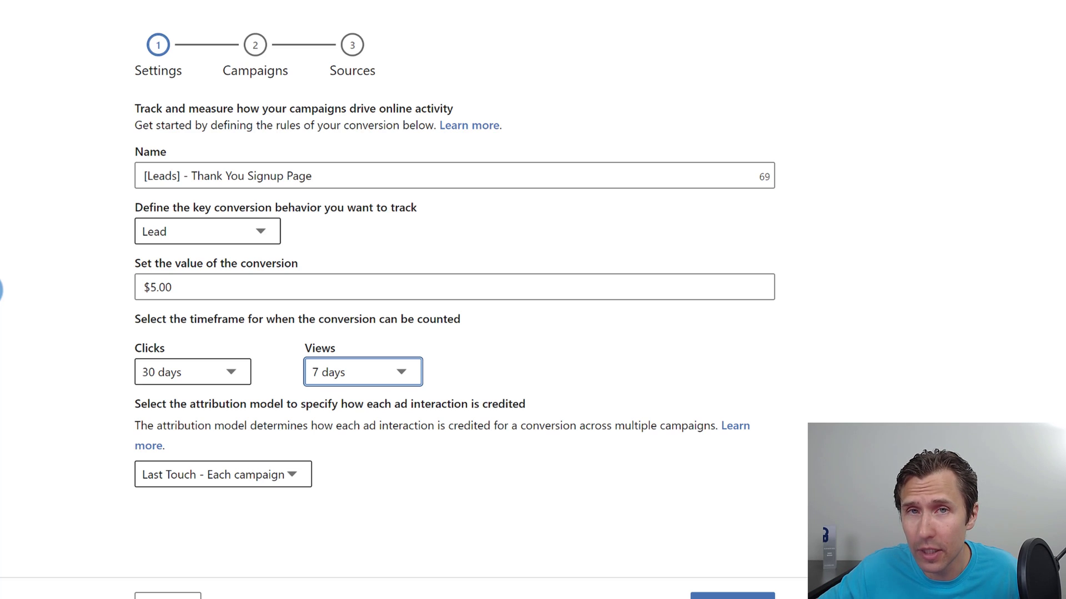
click(367, 370)
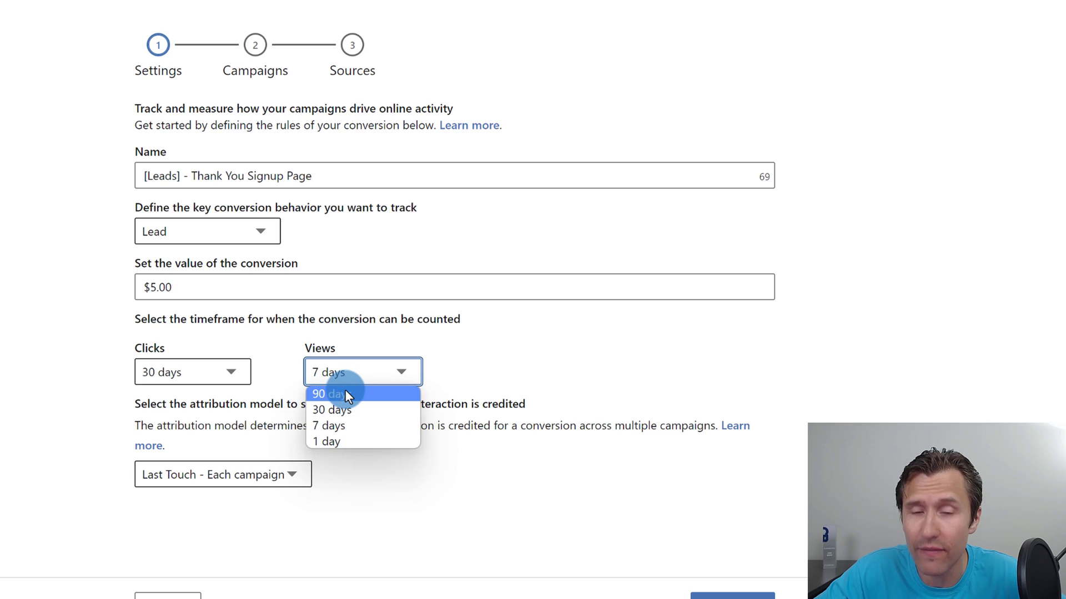
click(356, 430)
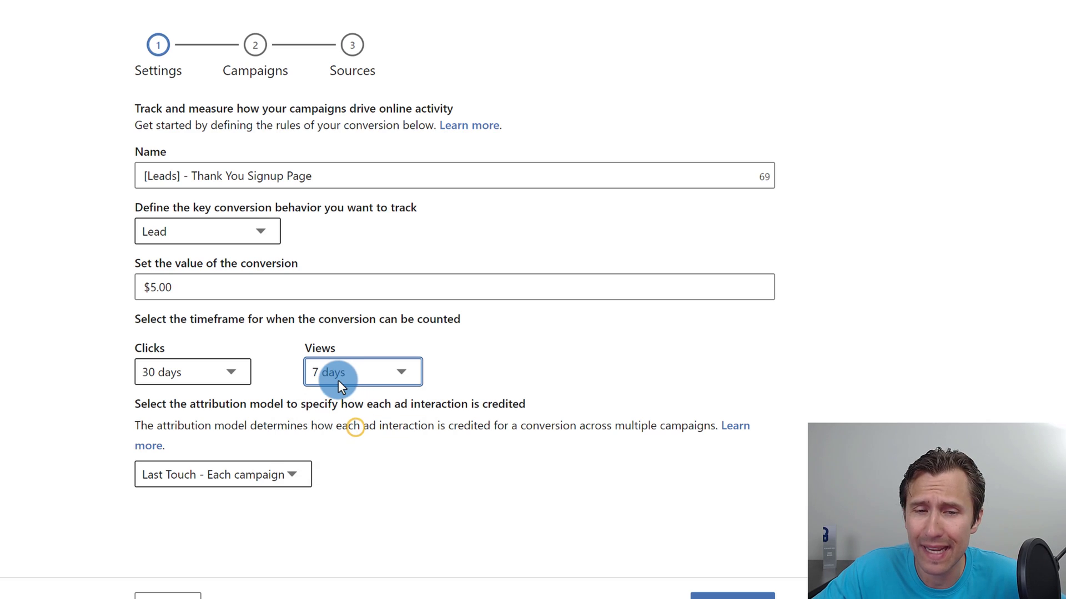
key(Tab)
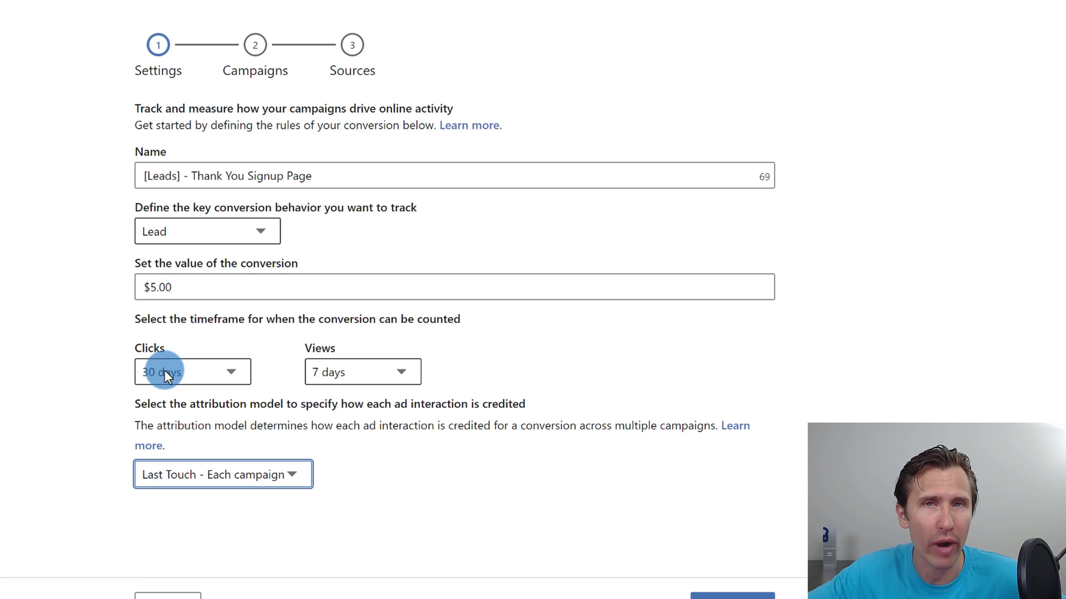
Try 30 days as the views timeframe and set it back to 7 days
click(347, 372)
click(343, 408)
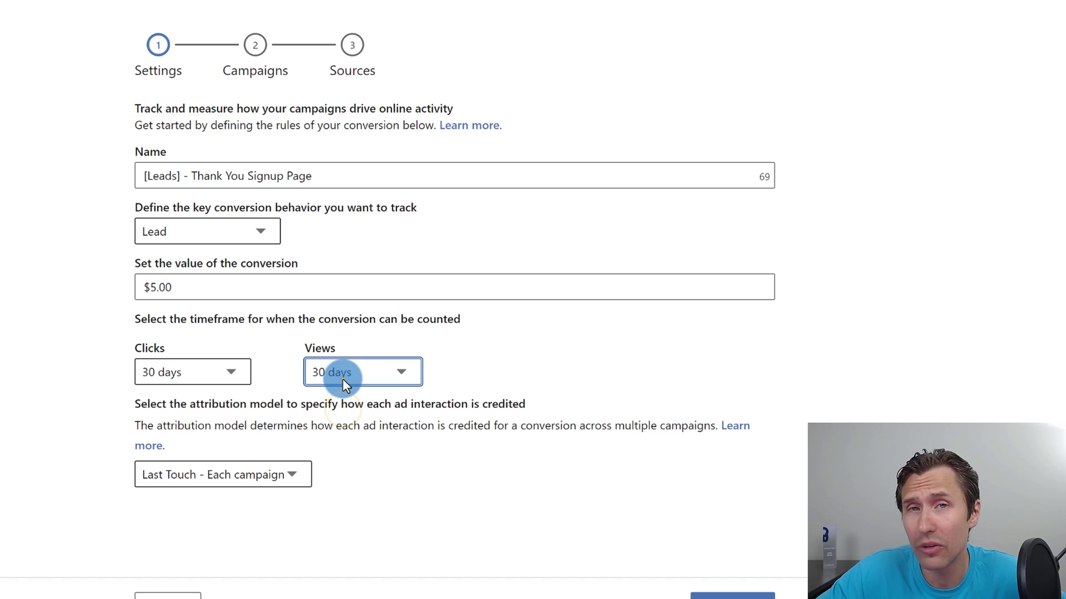
click(342, 378)
click(350, 425)
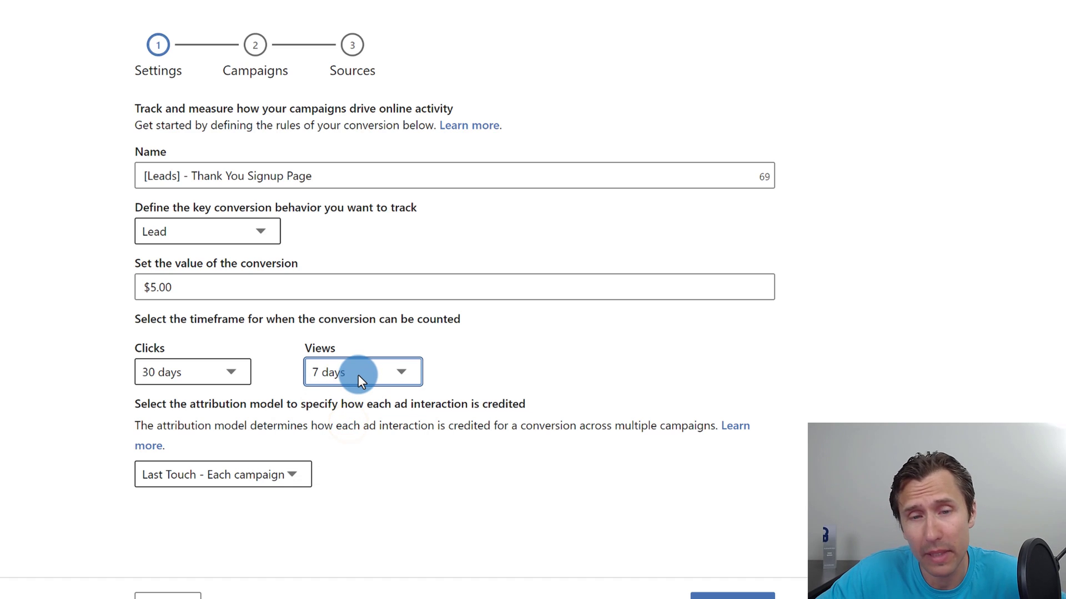
Review the attribution model choices for the conversion, keeping Last Touch - Each campaign selected
click(262, 417)
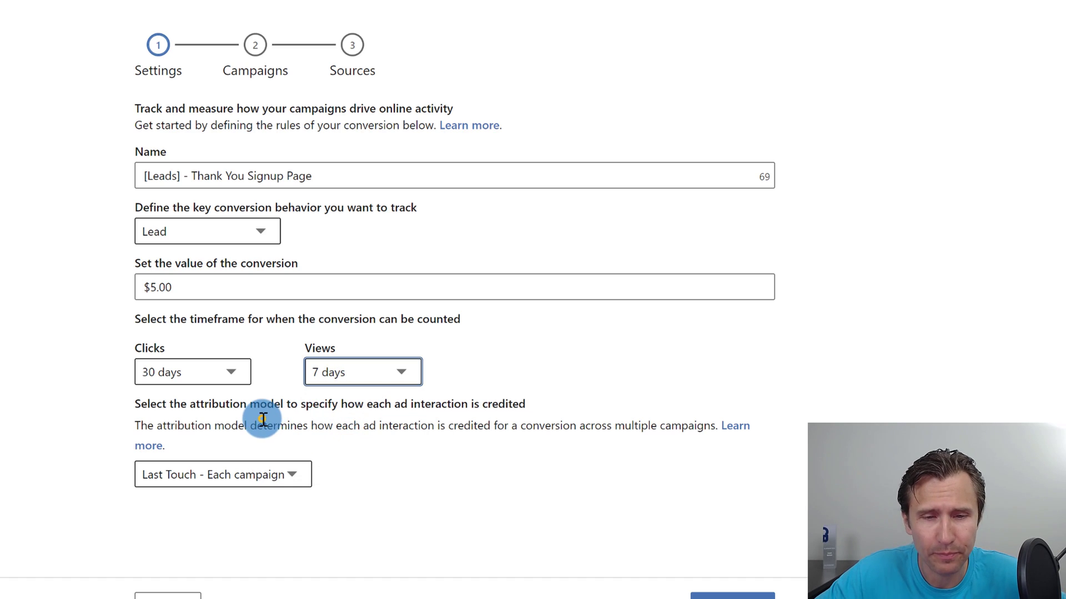
scroll(245, 461, down, 1)
click(237, 446)
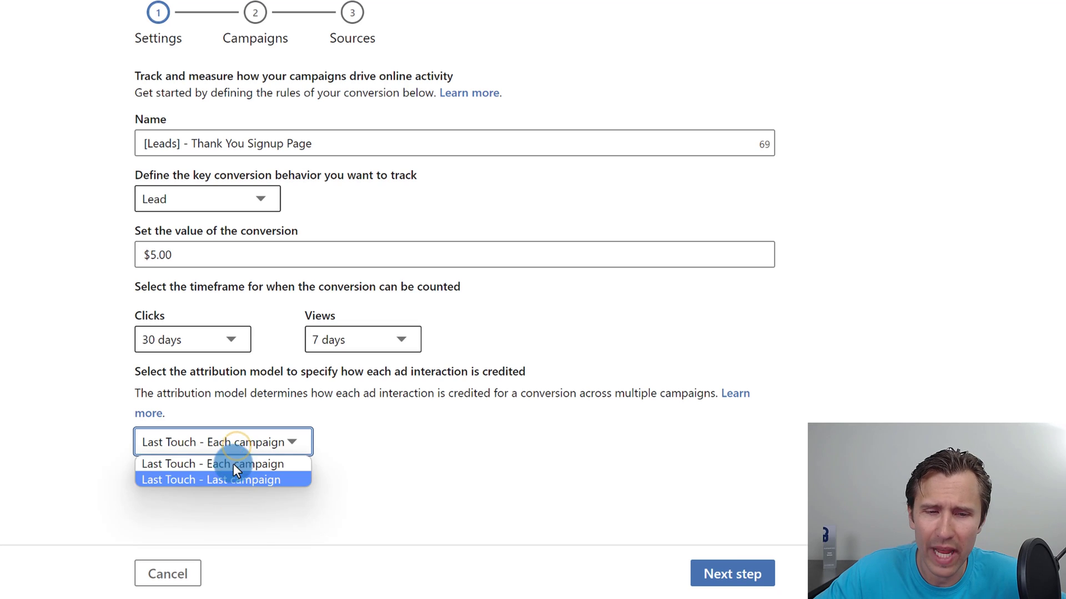
click(44, 444)
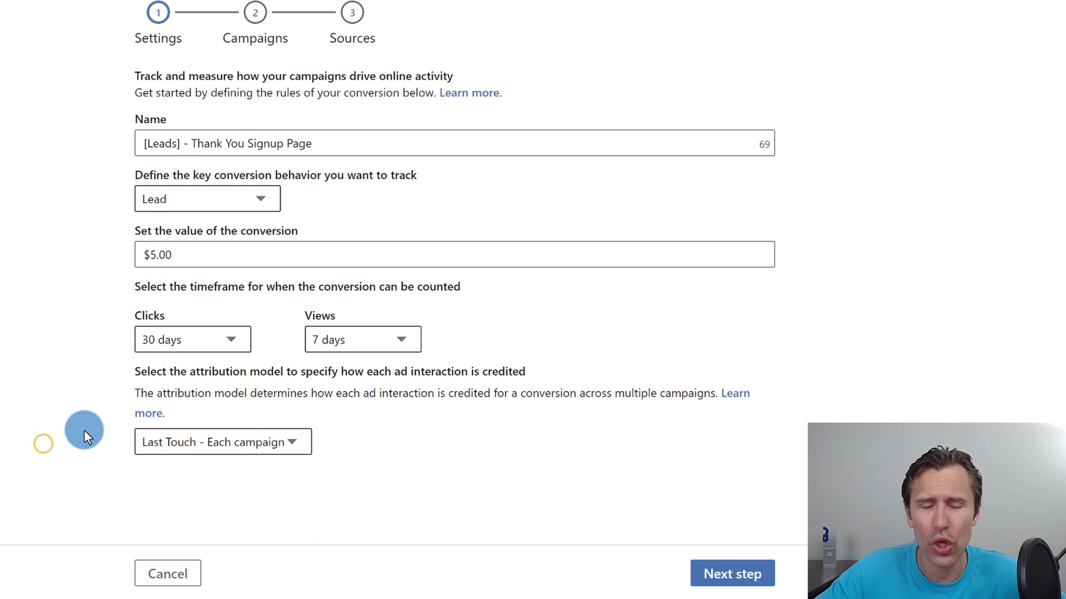
click(248, 445)
click(247, 461)
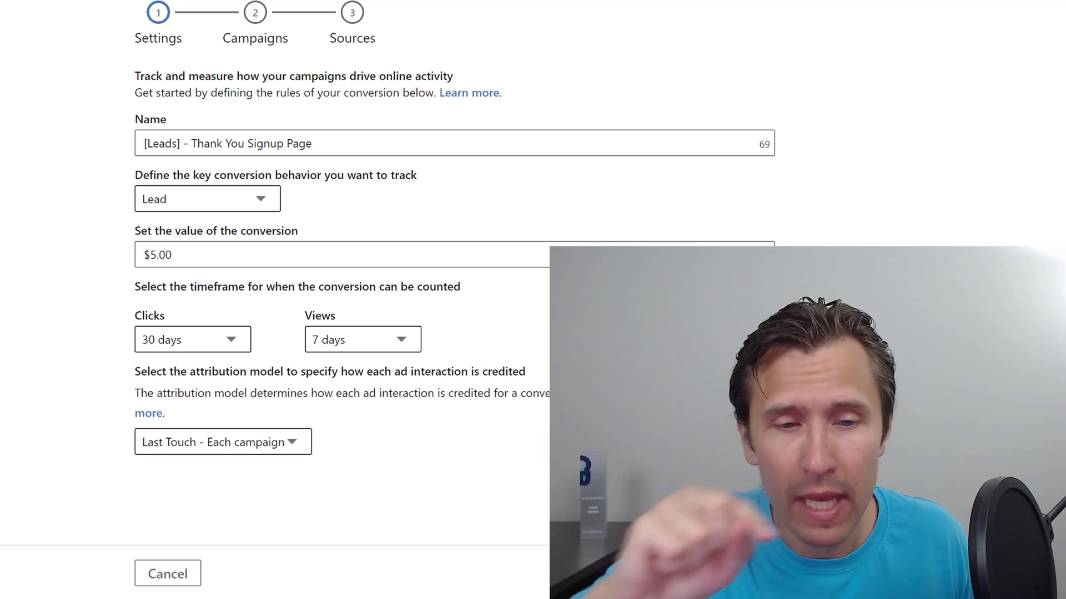
click(231, 442)
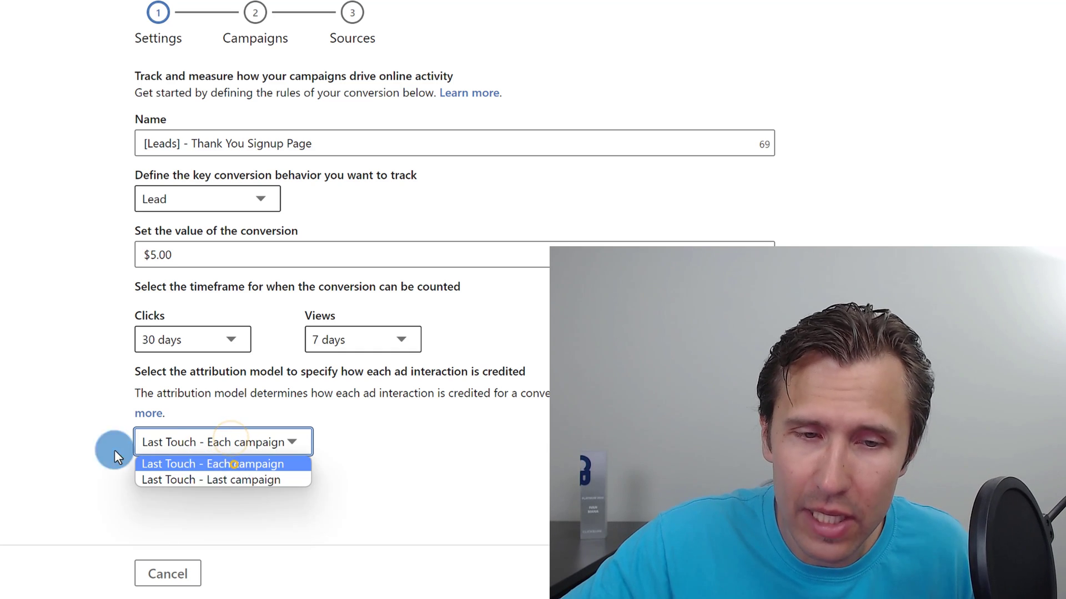
click(31, 439)
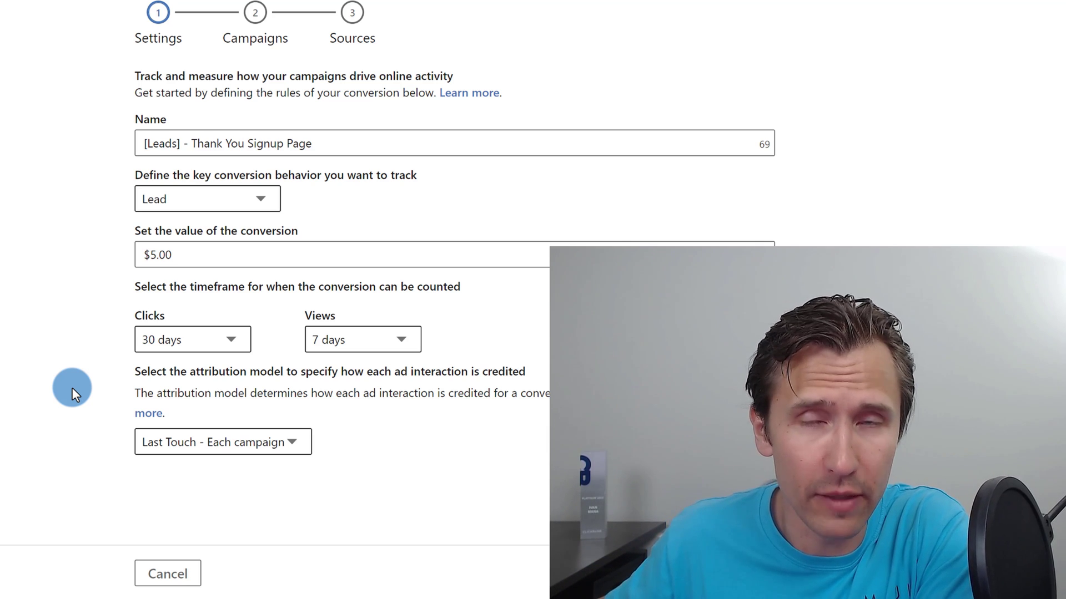
Try Last Touch - Last campaign as the attribution model and set it back to Last Touch - Each campaign
click(214, 441)
click(221, 480)
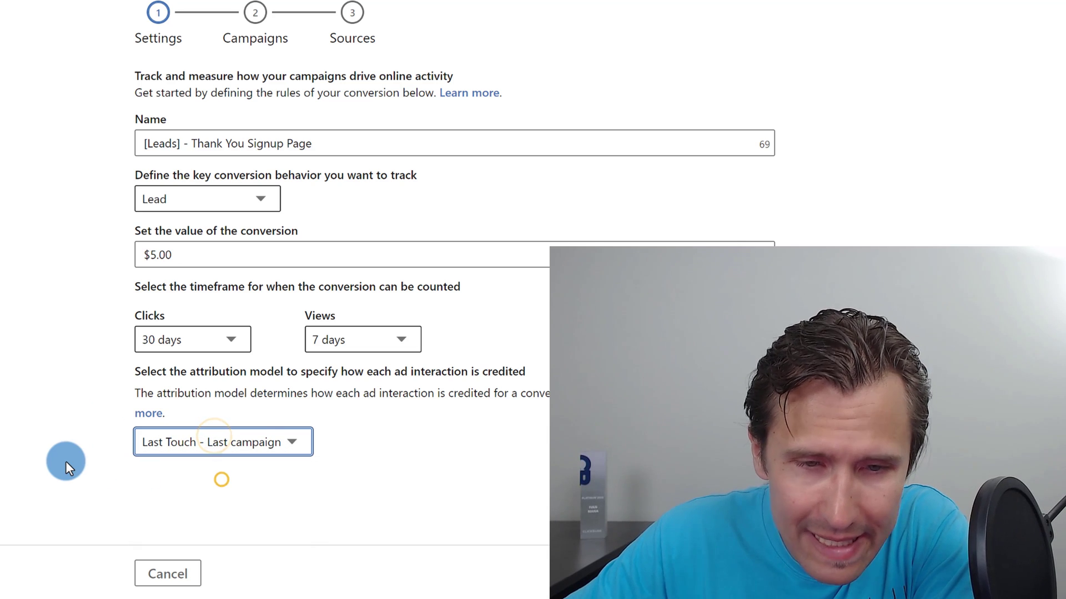
click(65, 461)
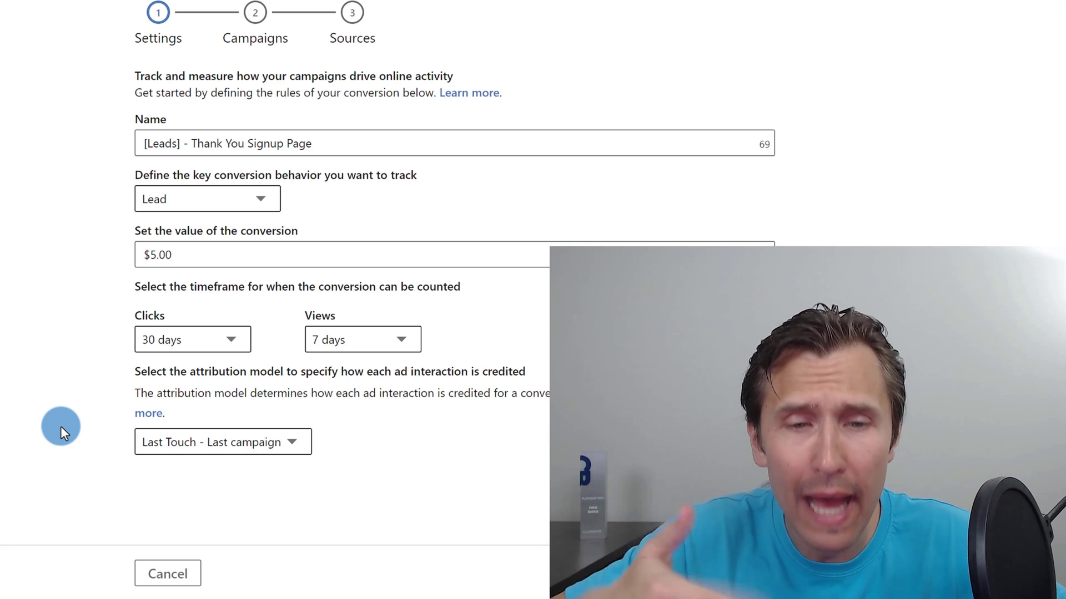
click(209, 444)
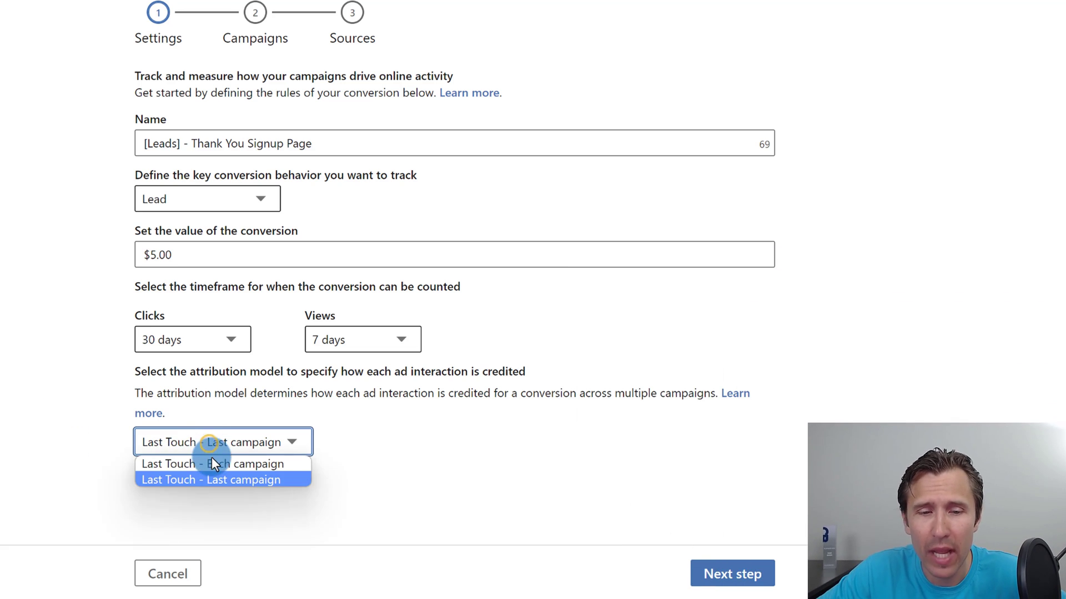
click(212, 458)
click(458, 466)
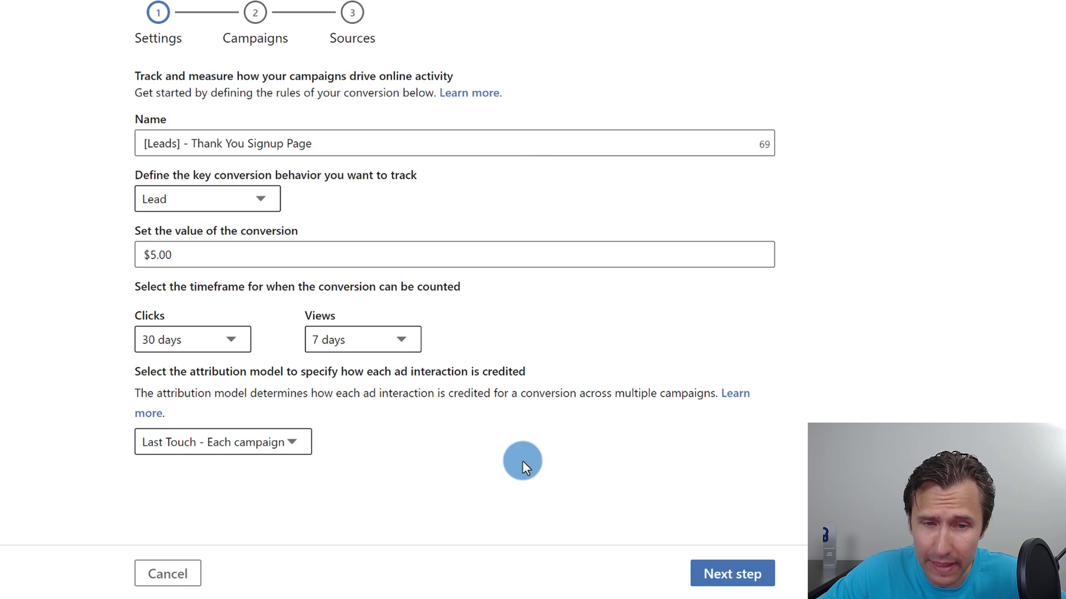
Continue to the campaign selection, choose CA/US/AU // The Guitar Forum and CA/US/AU // Guitar Playing, and proceed to the conversion sources
click(716, 573)
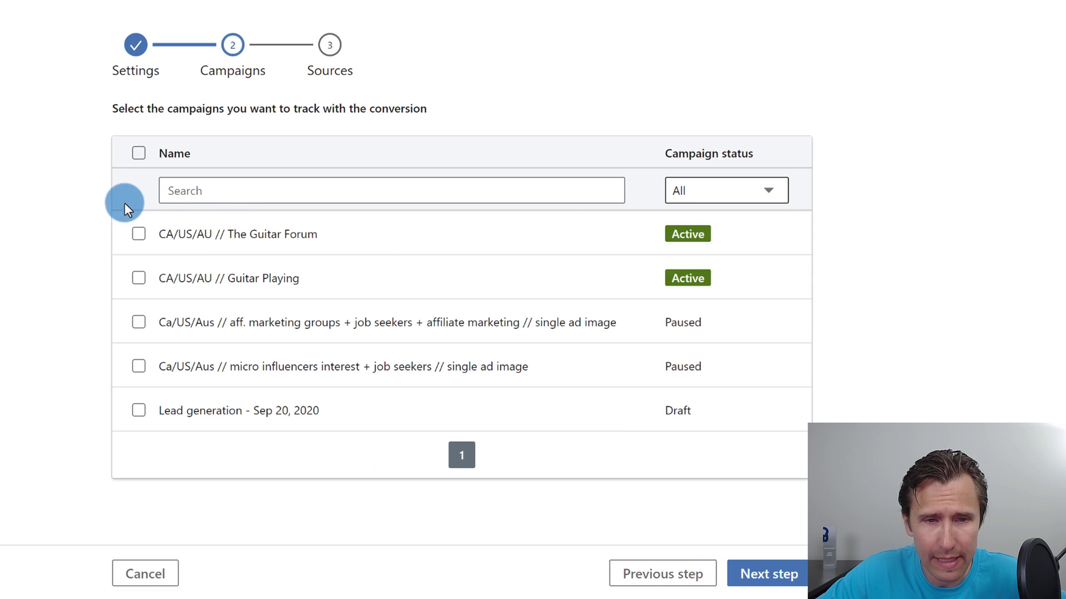
click(134, 233)
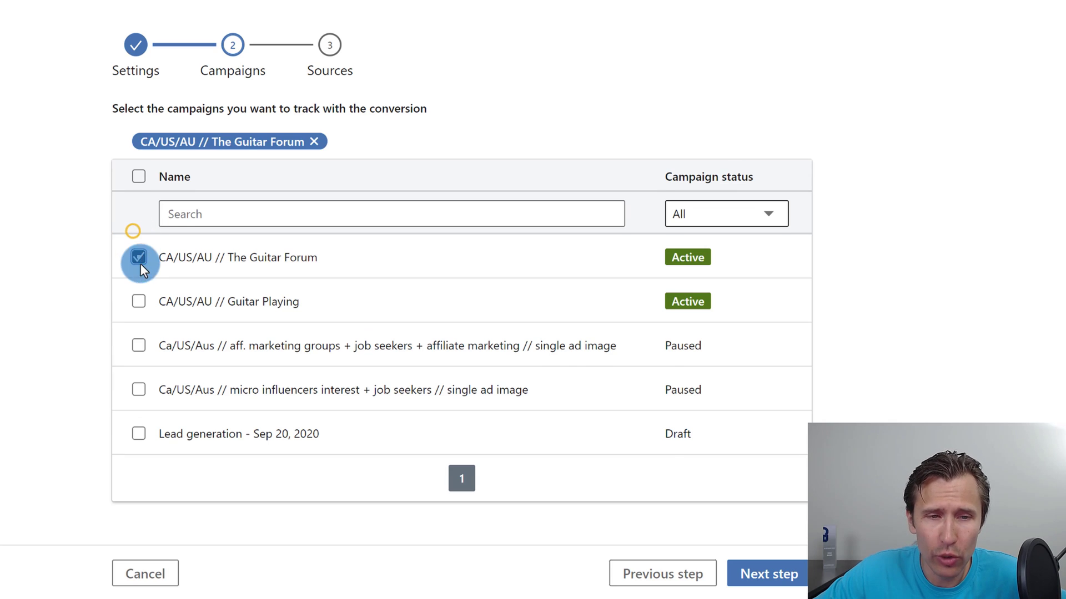
click(139, 301)
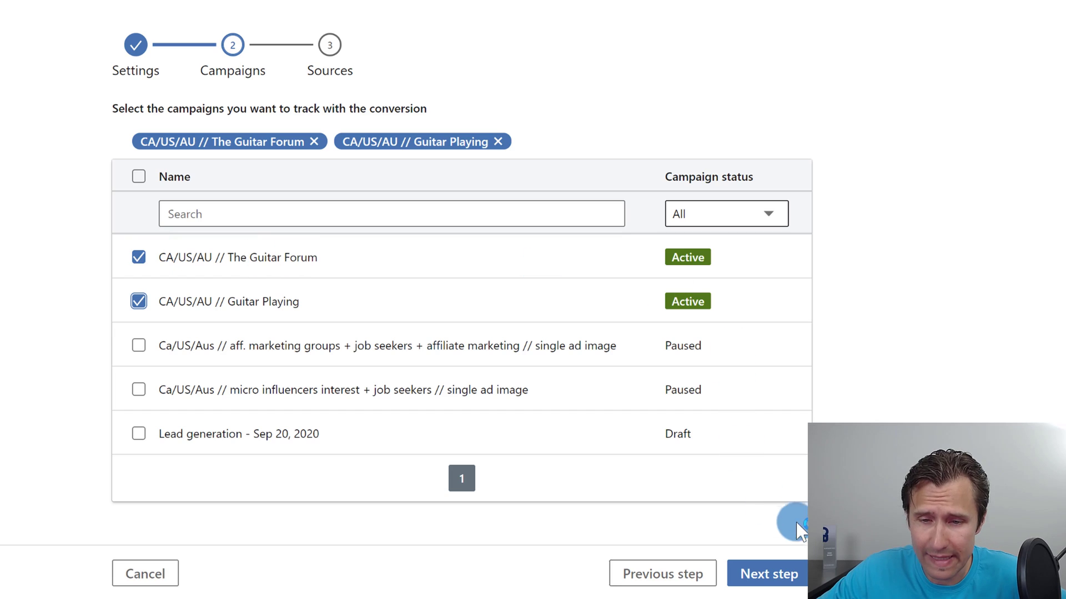
click(770, 577)
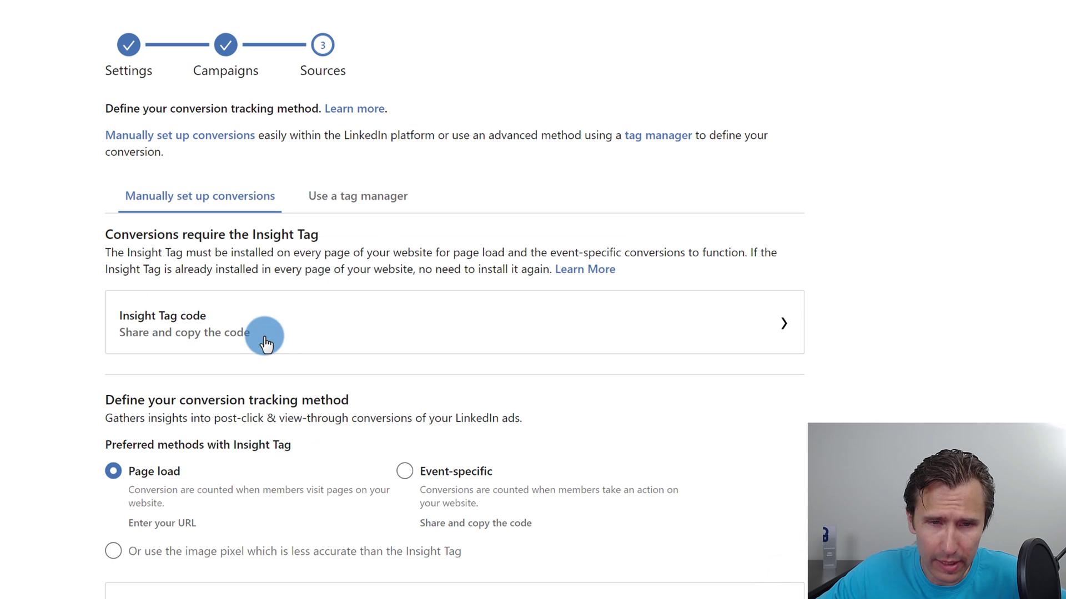
Look at the tag manager setup option for the conversion and return to the manual setup
scroll(298, 294, down, 2)
scroll(299, 294, down, 1)
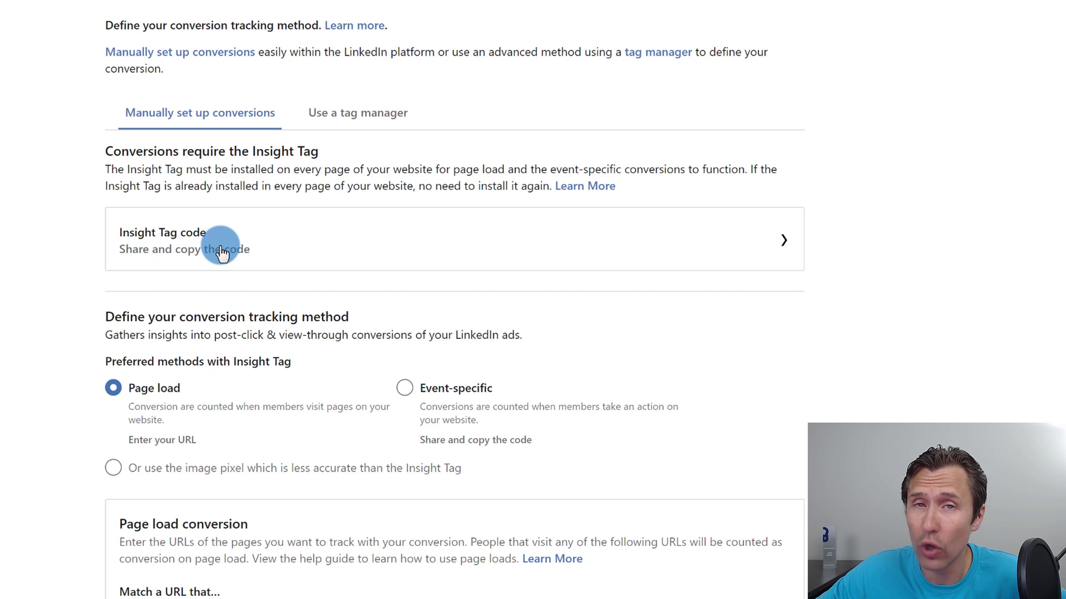
click(319, 120)
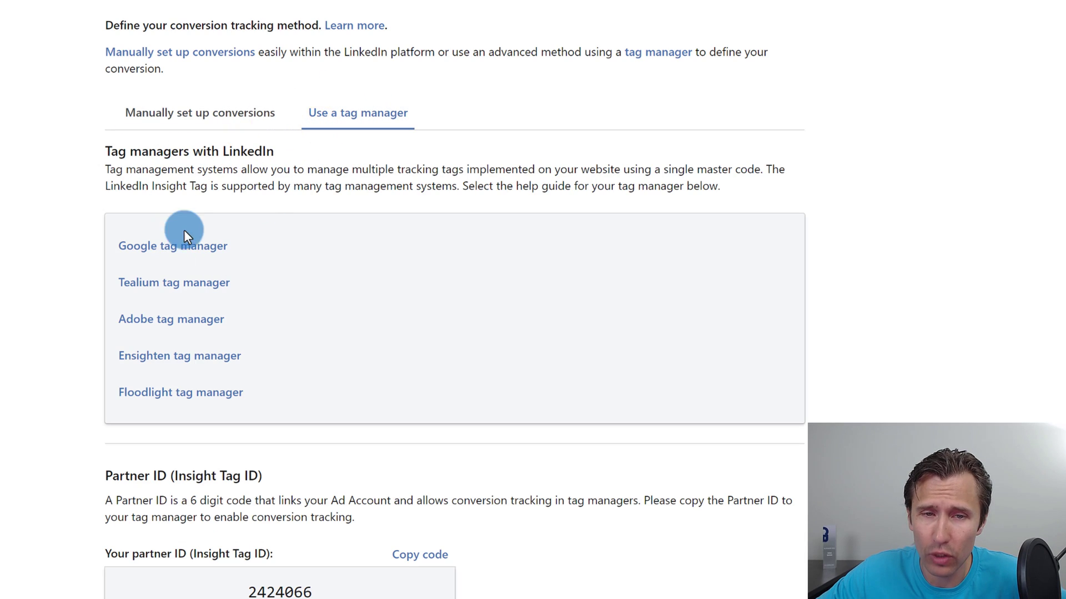
click(193, 117)
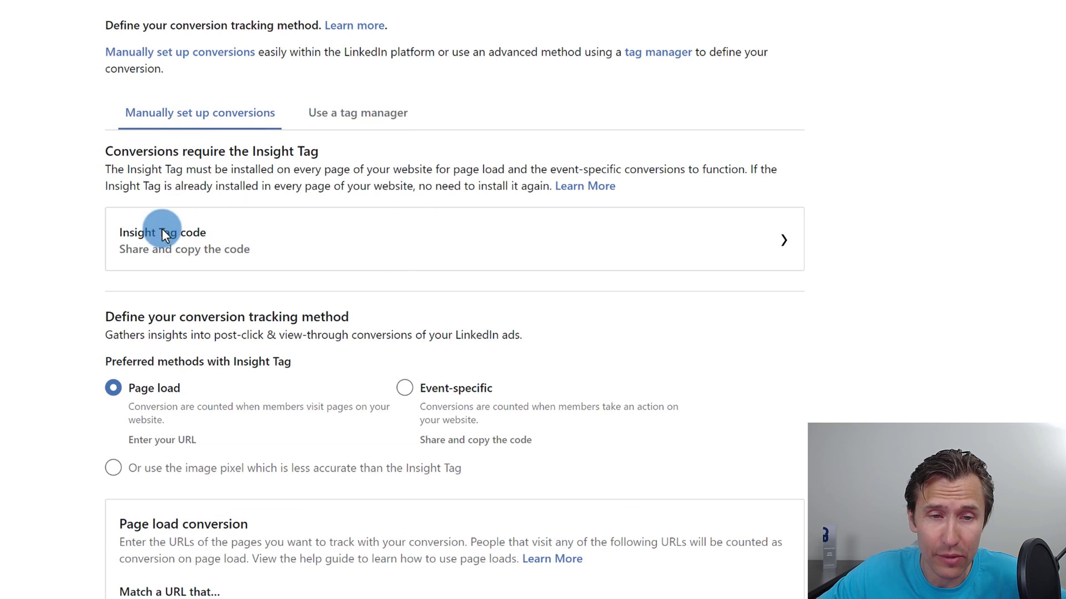
Read the preferred tracking methods with the Insight Tag and the description of Page load
scroll(82, 200, down, 3)
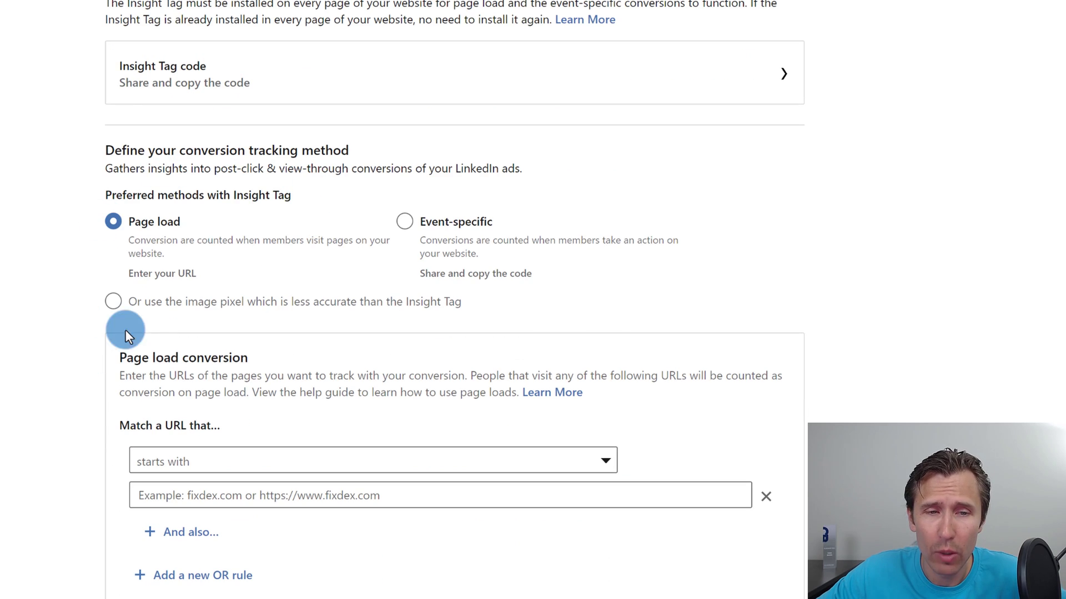
drag(107, 195, 226, 195)
click(227, 195)
drag(139, 237, 150, 273)
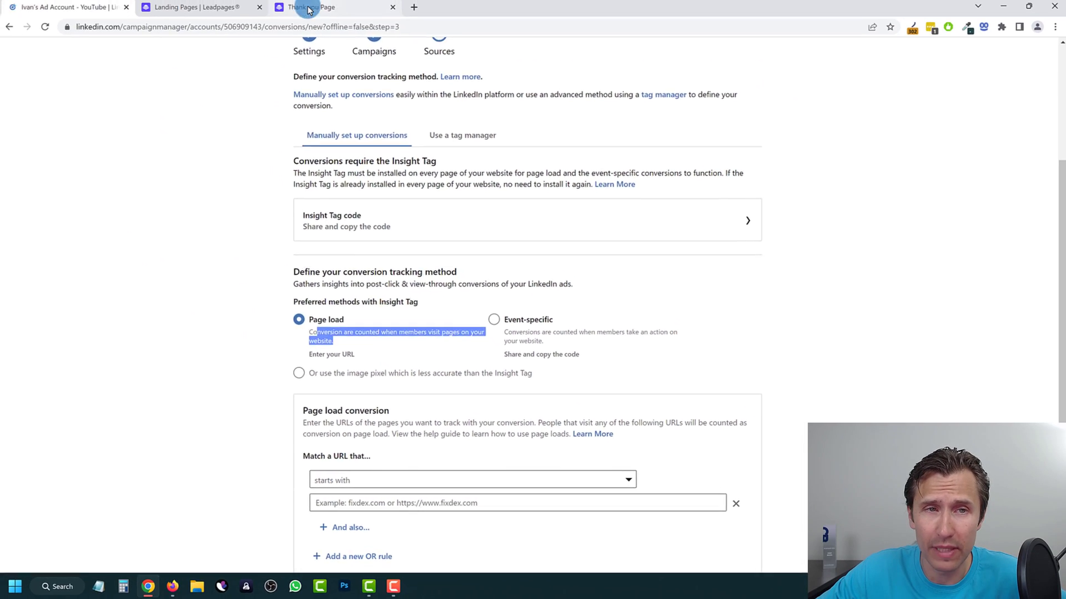
Switch to the published thank-you page to examine its web address, and return to the conversion setup in Campaign Manager
click(312, 9)
drag(220, 29, 79, 29)
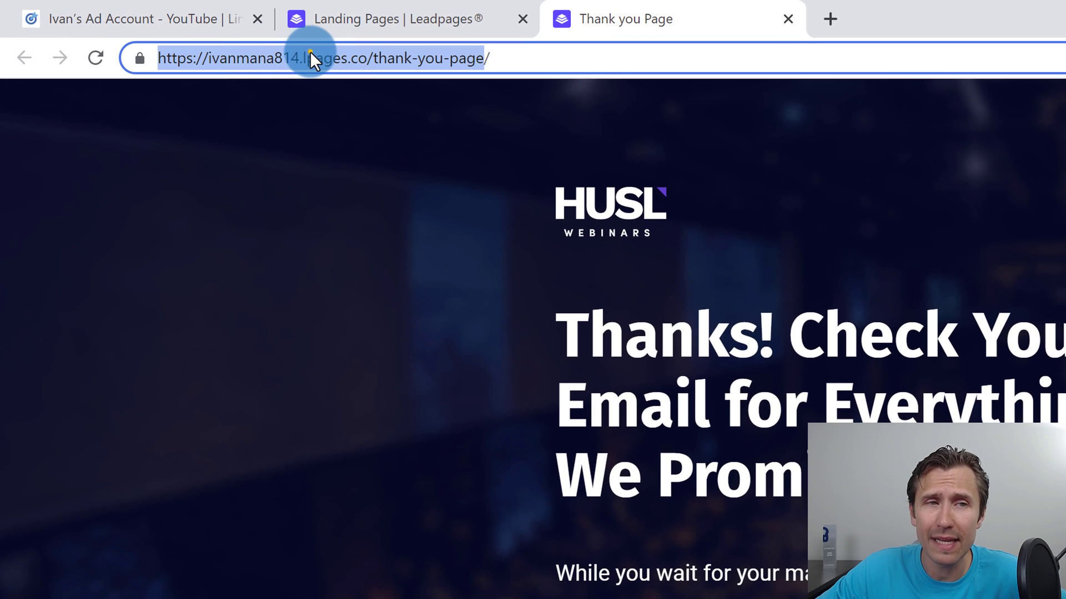
click(310, 58)
drag(483, 62, 211, 48)
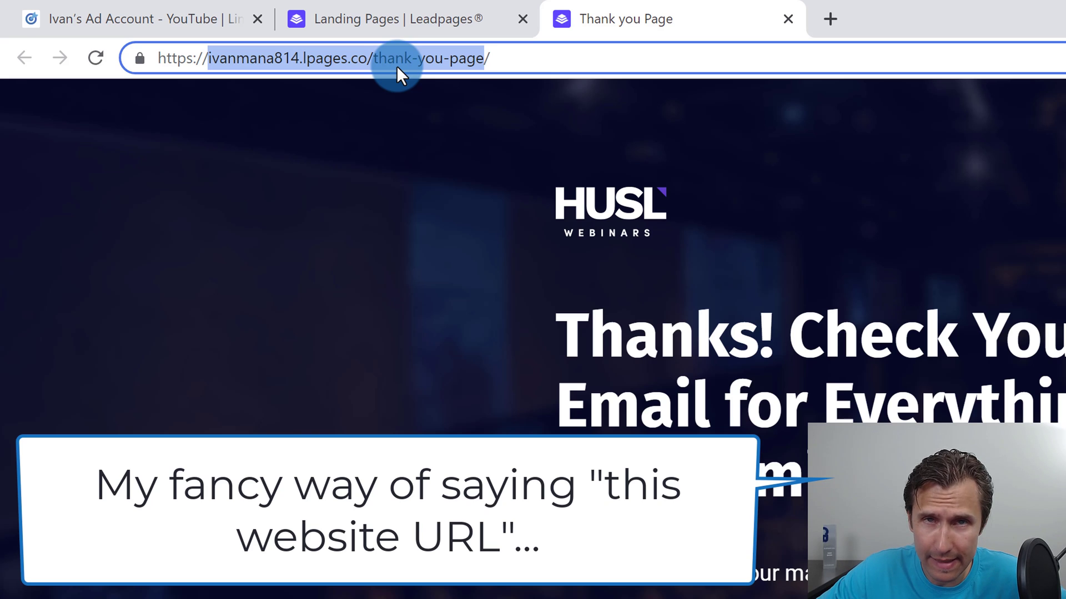
click(136, 8)
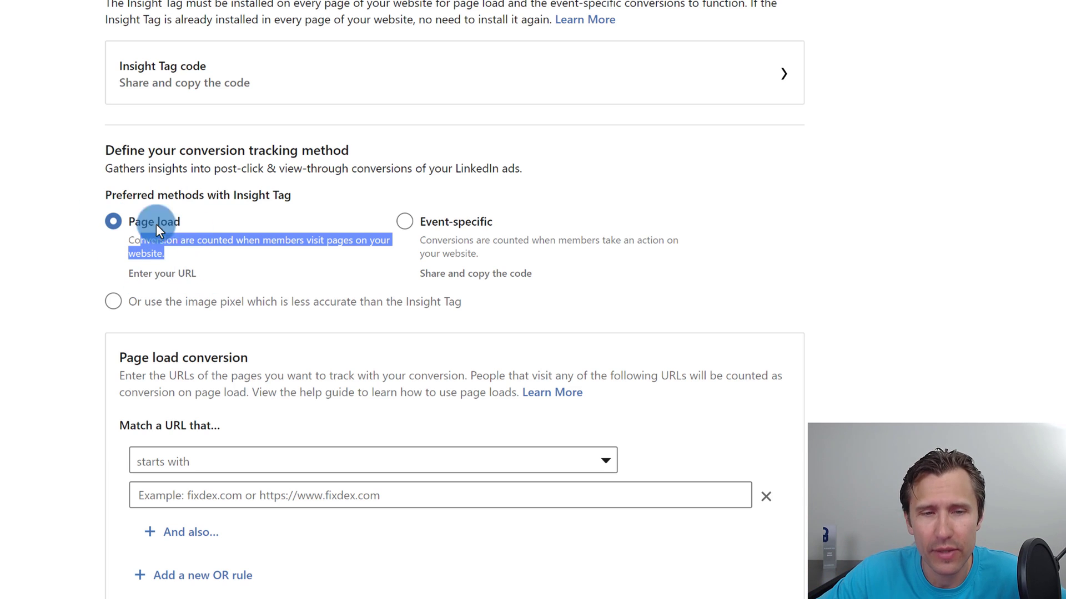
Examine the Event-specific and image pixel tracking methods, including the image pixel code, and return to Page load
click(404, 222)
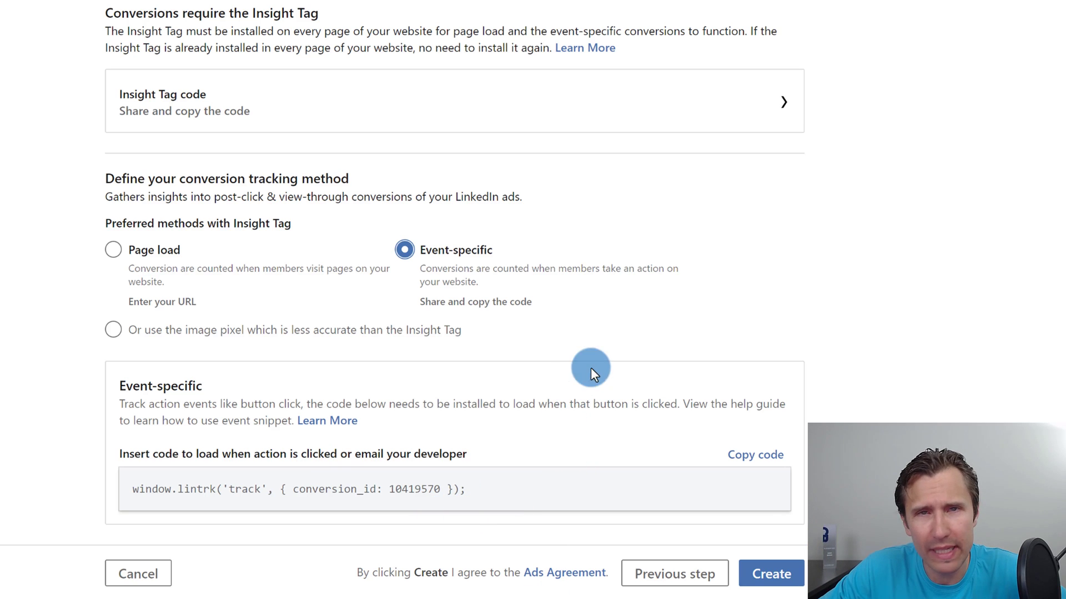
click(116, 255)
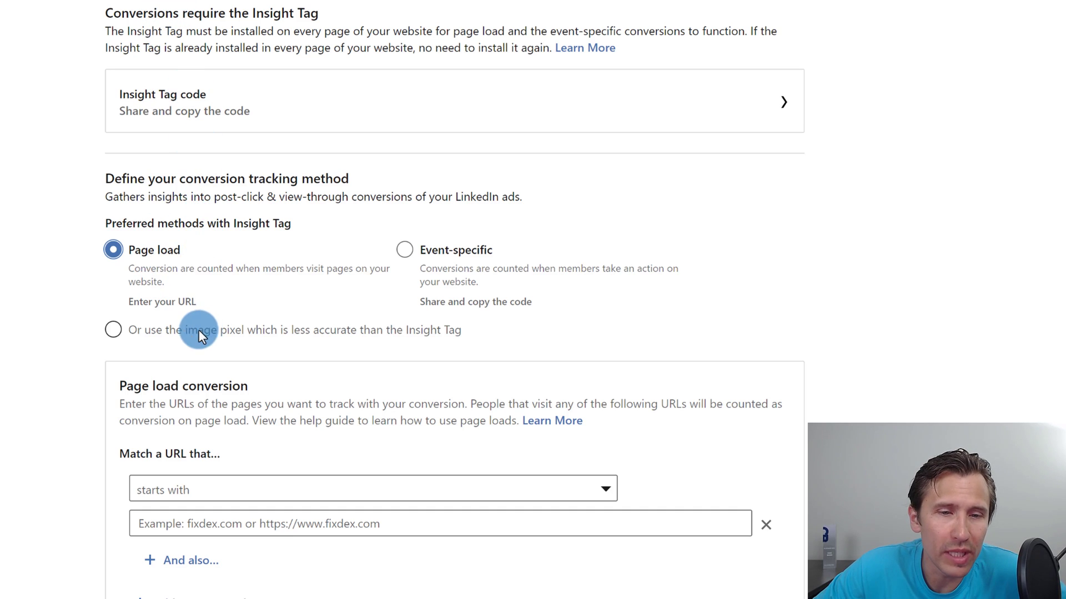
click(113, 330)
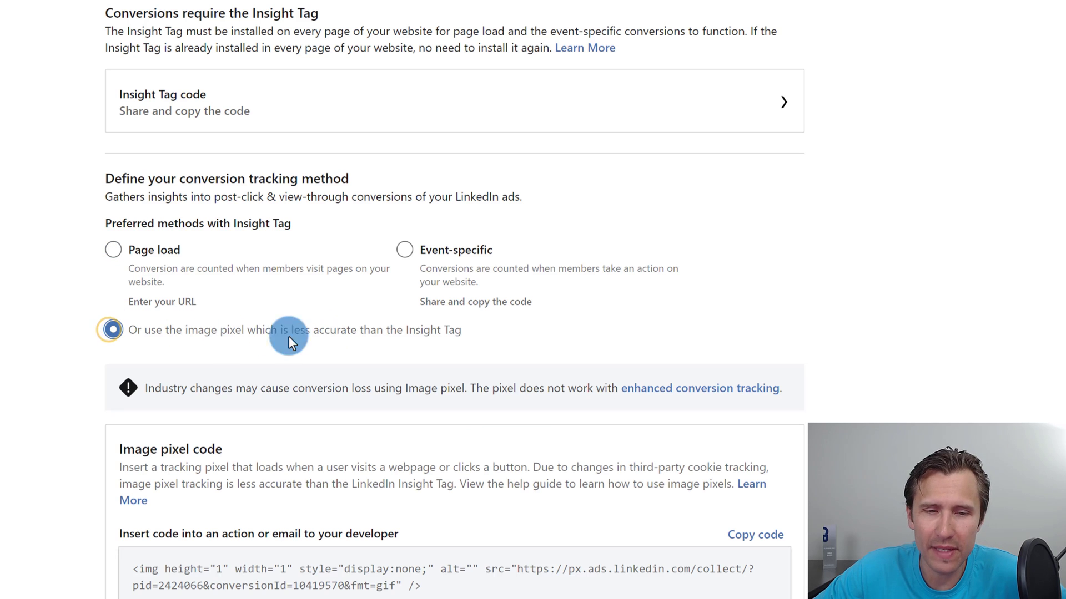
scroll(459, 462, down, 2)
drag(439, 492, 95, 451)
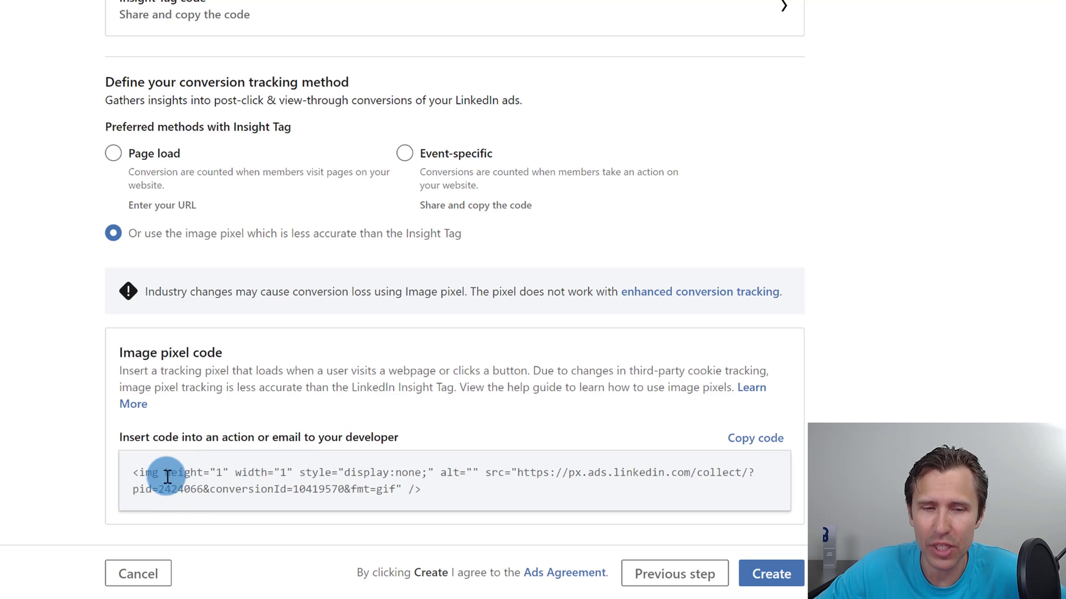
drag(166, 470, 299, 470)
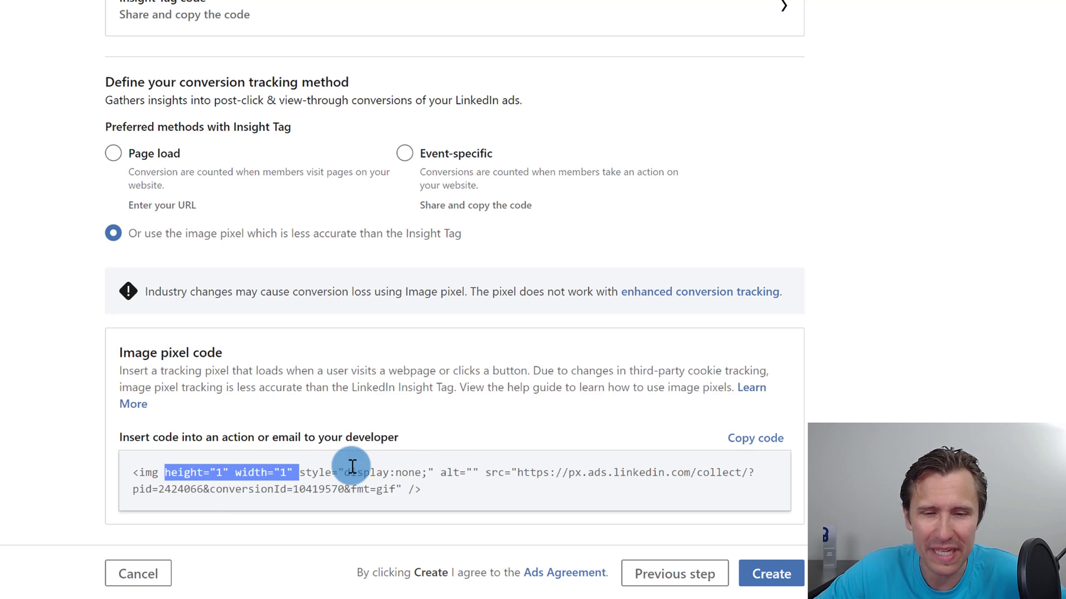
click(432, 473)
drag(515, 473, 530, 473)
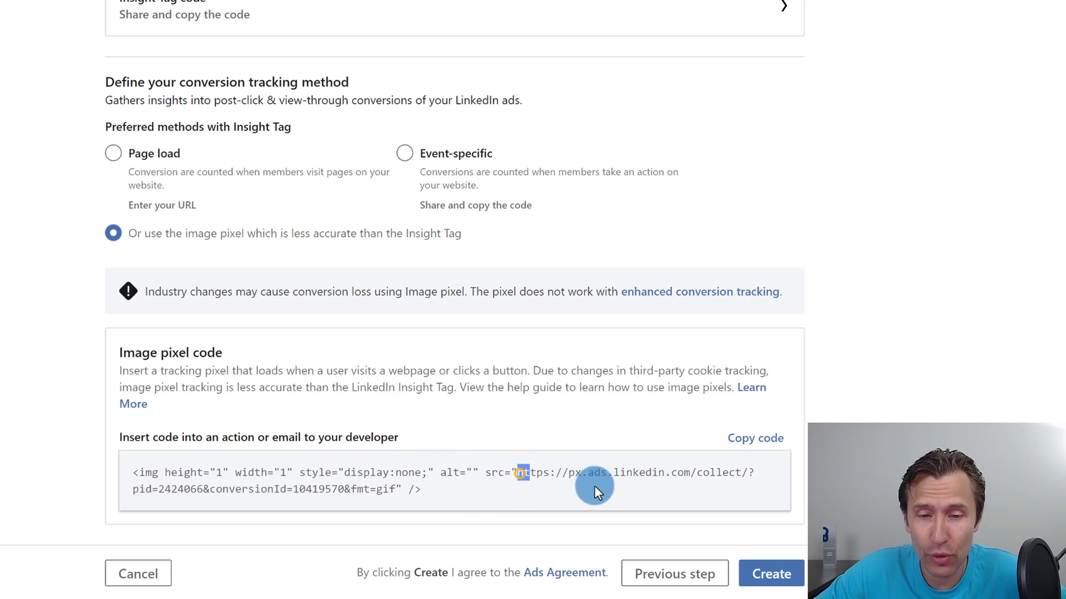
drag(595, 492, 421, 491)
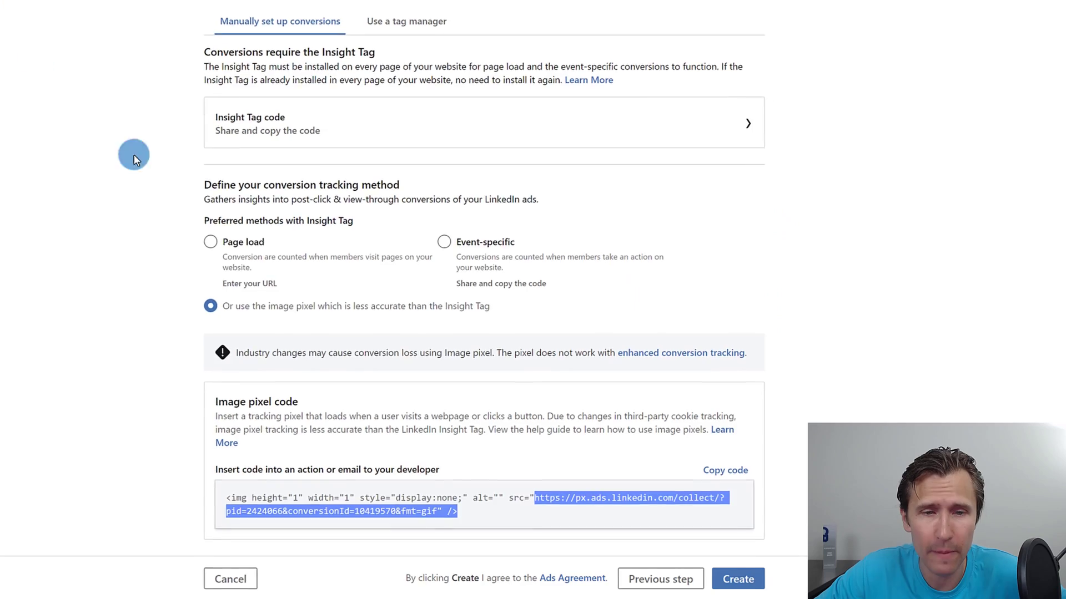
click(113, 155)
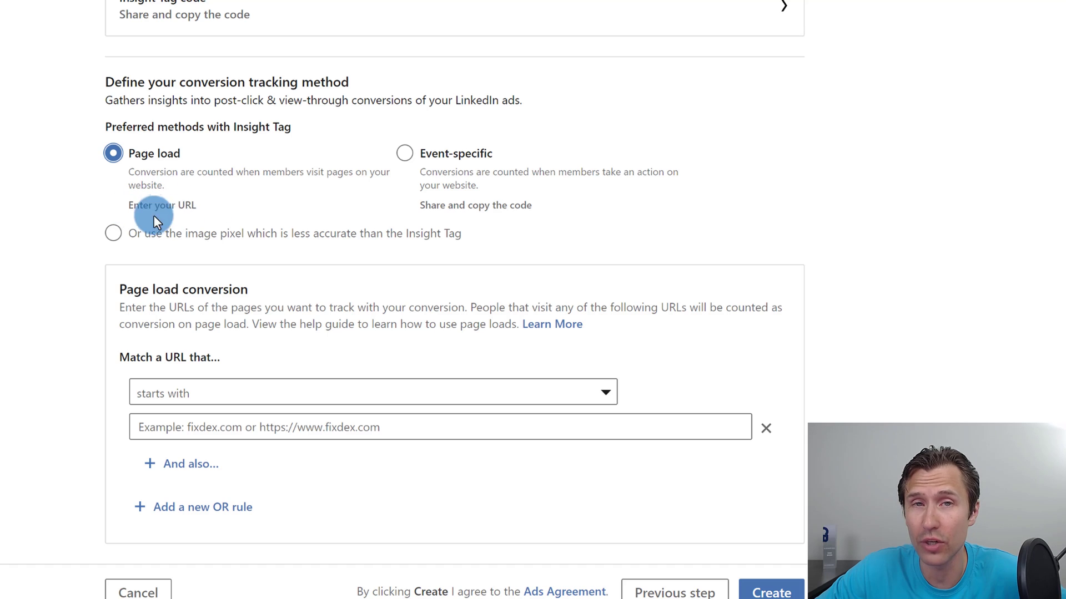
Set the page load conversion's URL matching rule to "contains"
scroll(225, 304, down, 1)
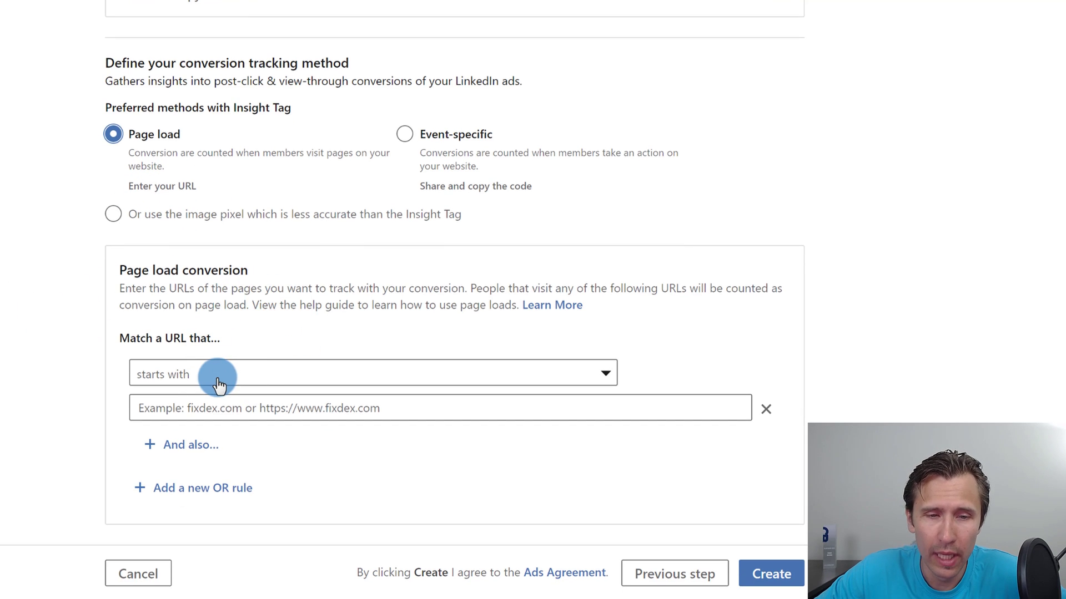
click(181, 375)
click(161, 463)
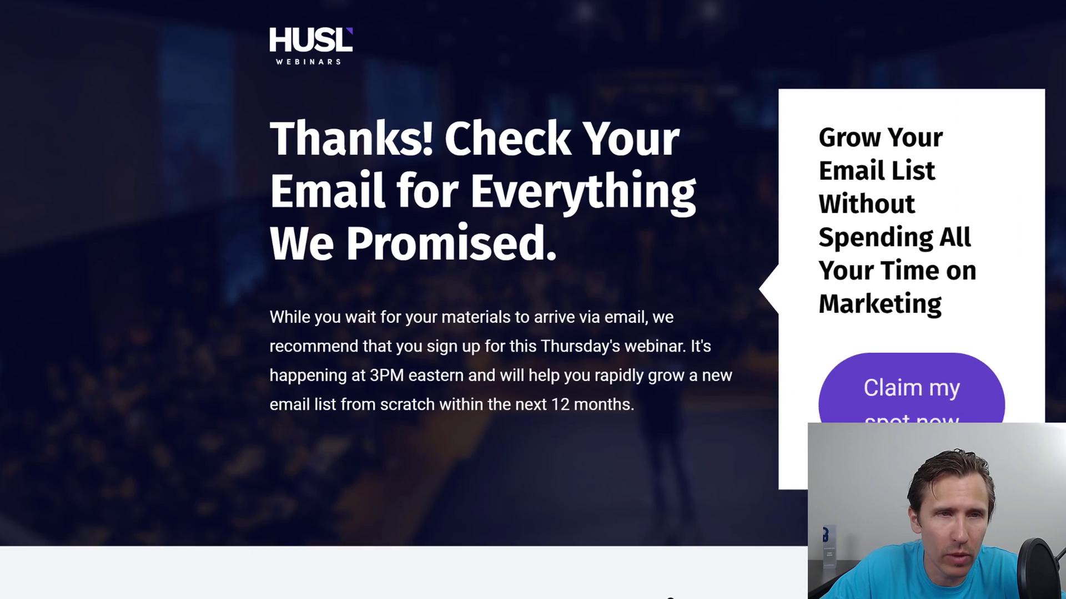
drag(358, 42, 161, 45)
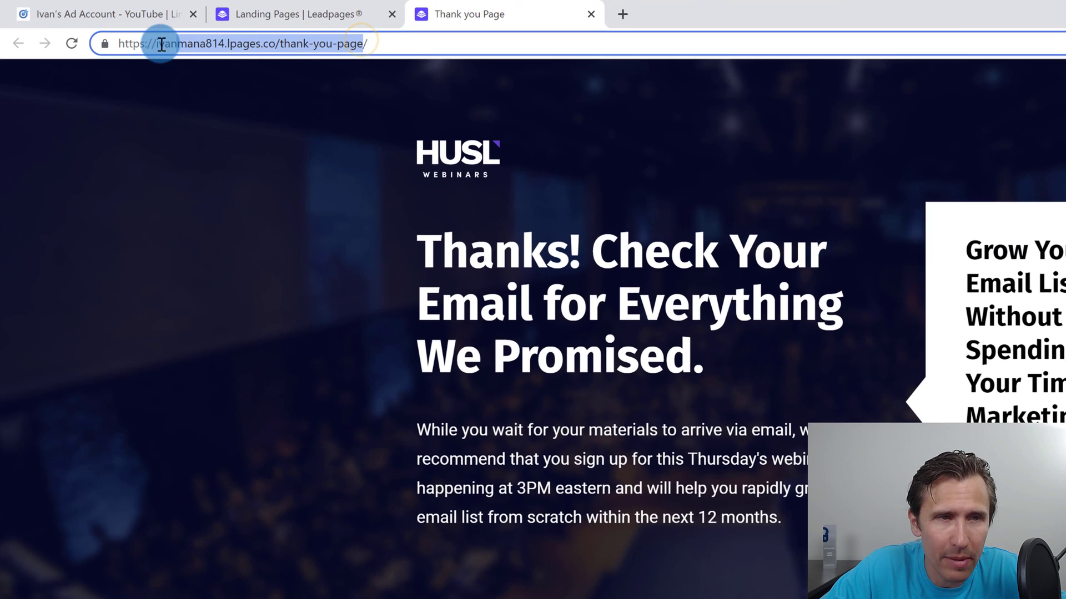
right_click(169, 43)
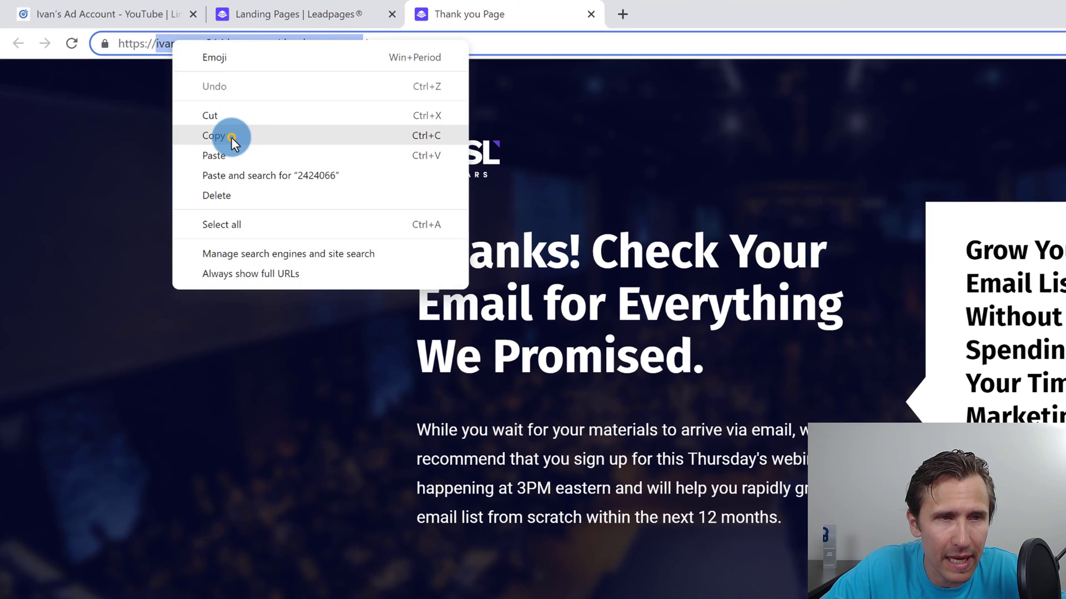
click(230, 136)
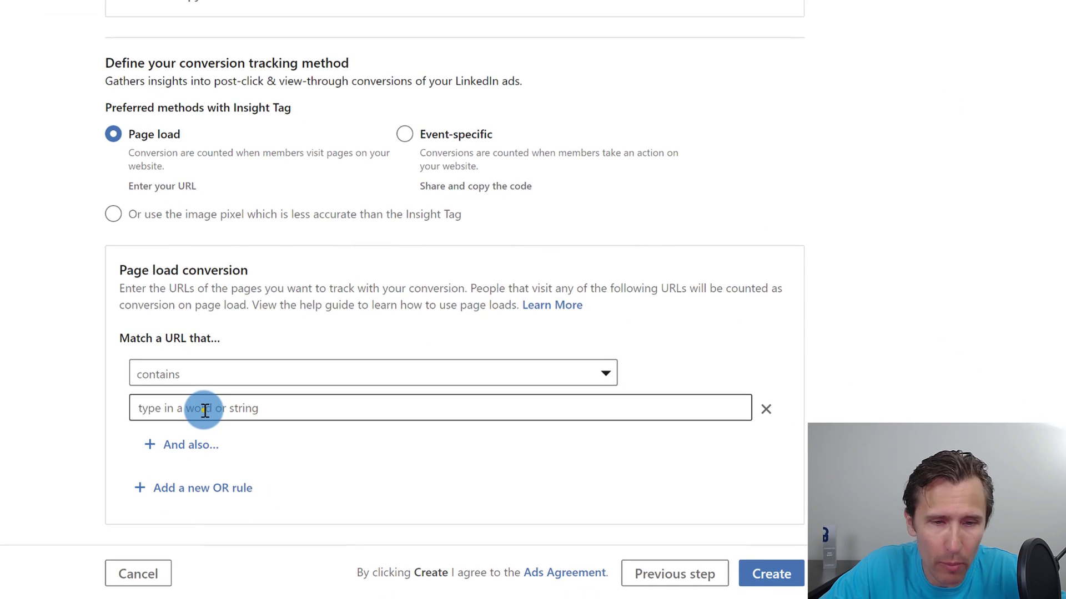
Paste the copied thank-you page address into the "contains" URL rule and check its text
click(204, 410)
right_click(162, 409)
click(210, 233)
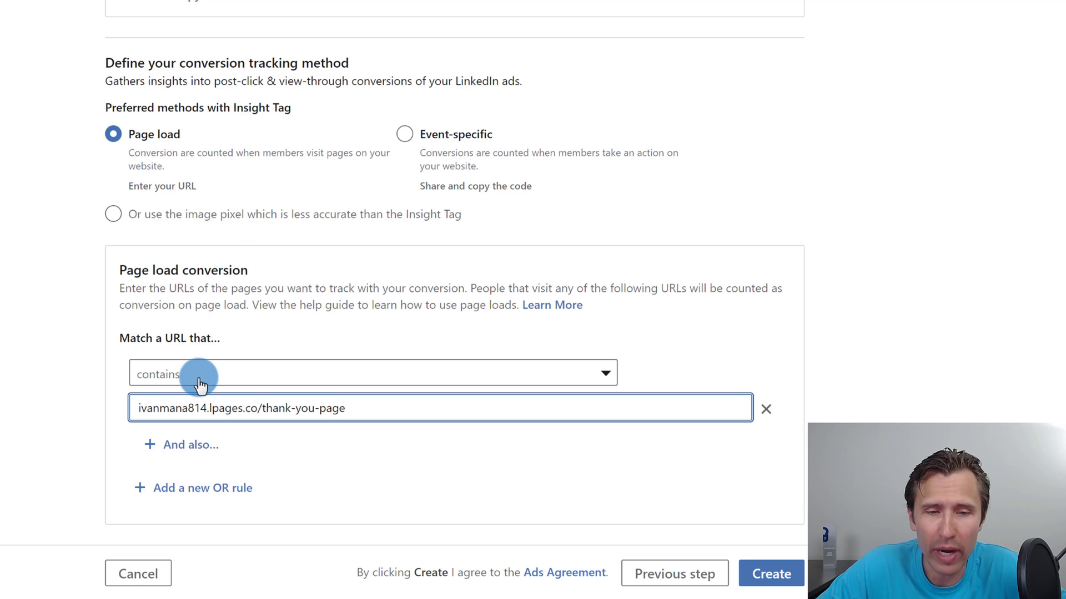
click(141, 408)
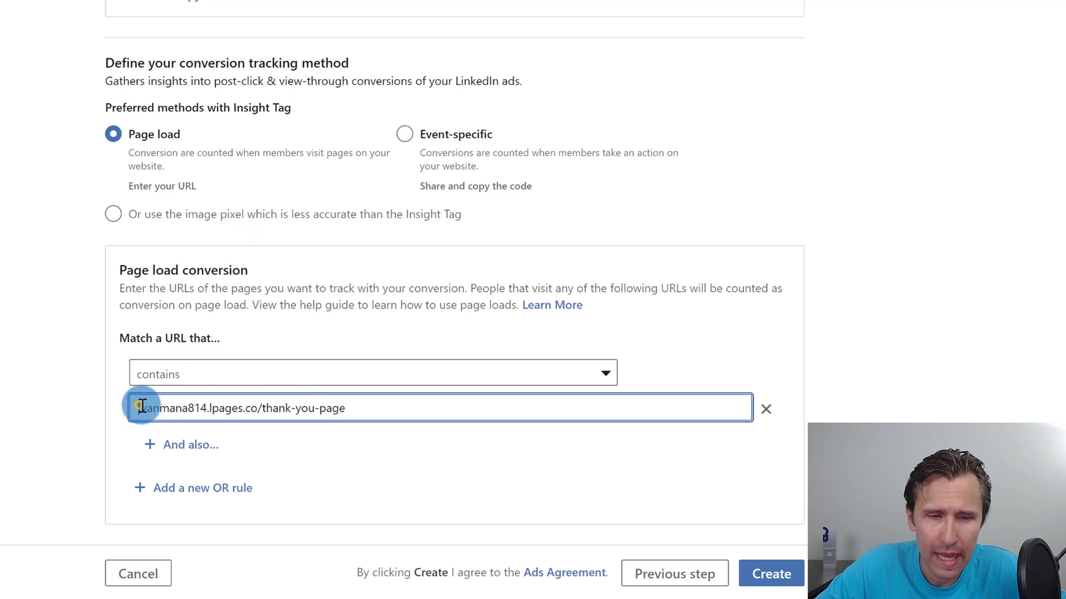
drag(141, 408, 212, 408)
click(307, 411)
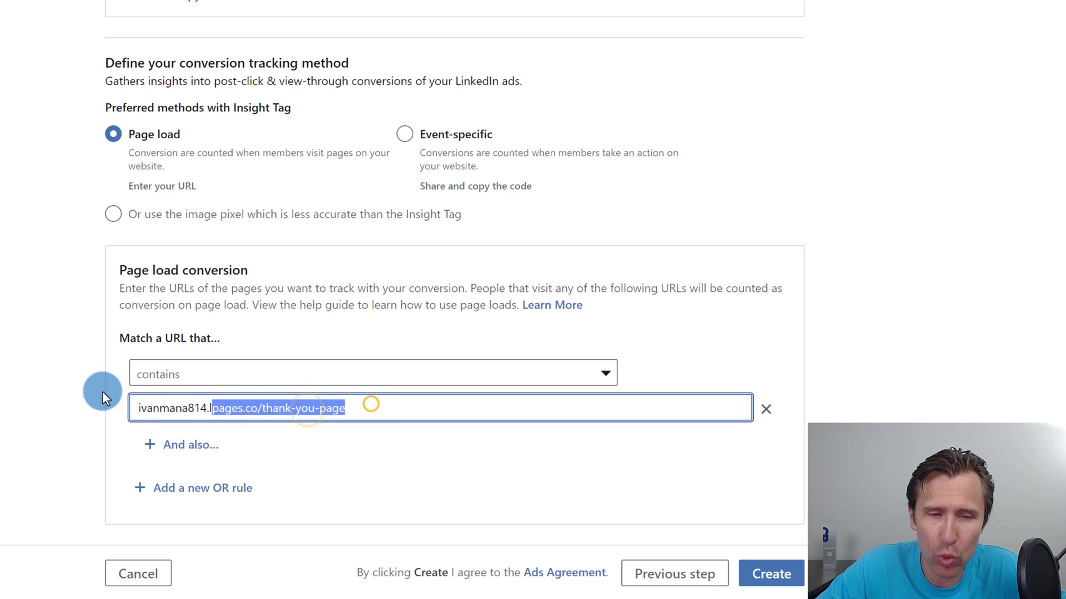
drag(102, 392, 105, 400)
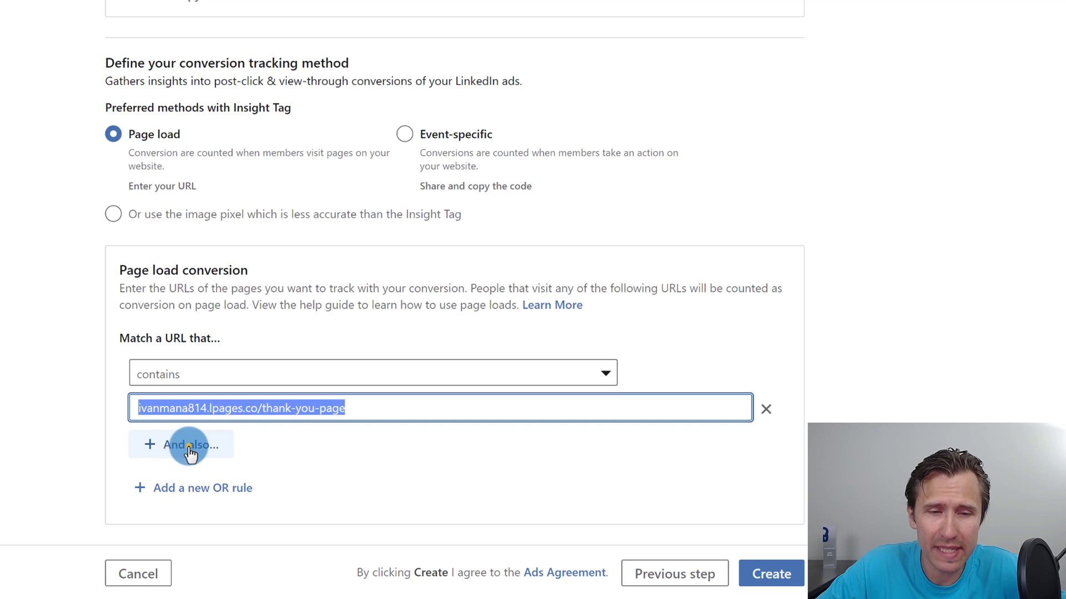
Add an "And also contains" condition to the URL rule, examine it, and remove it again
click(189, 447)
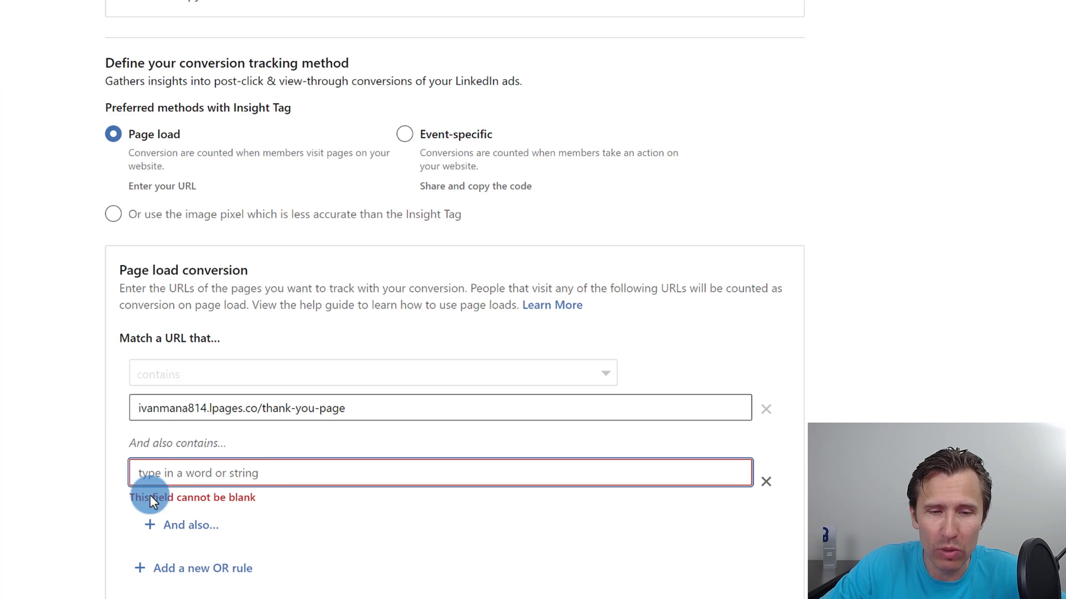
scroll(150, 495, down, 3)
drag(134, 361, 220, 361)
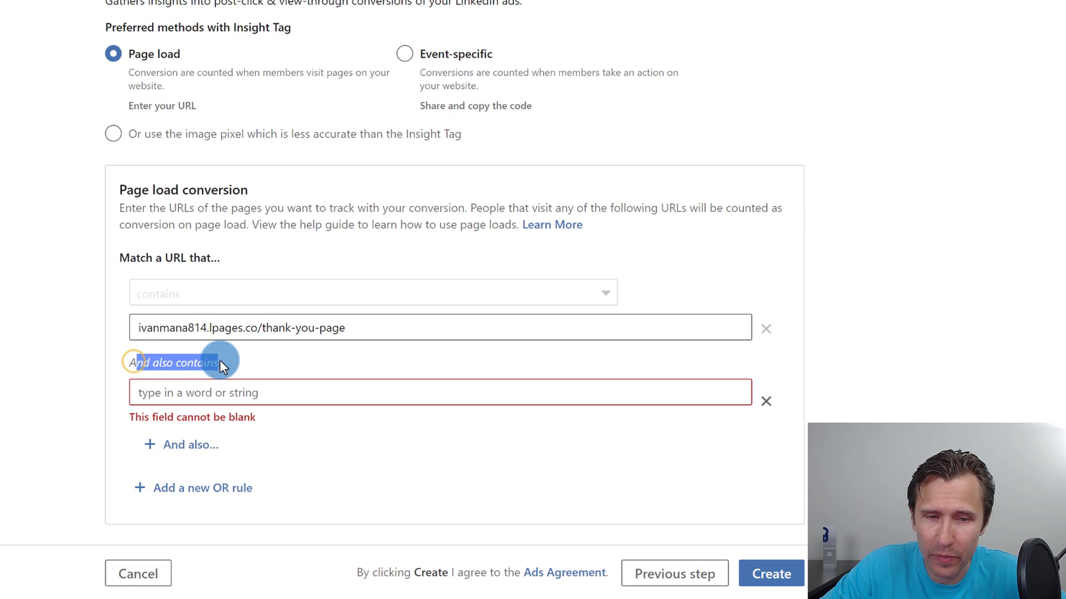
click(293, 392)
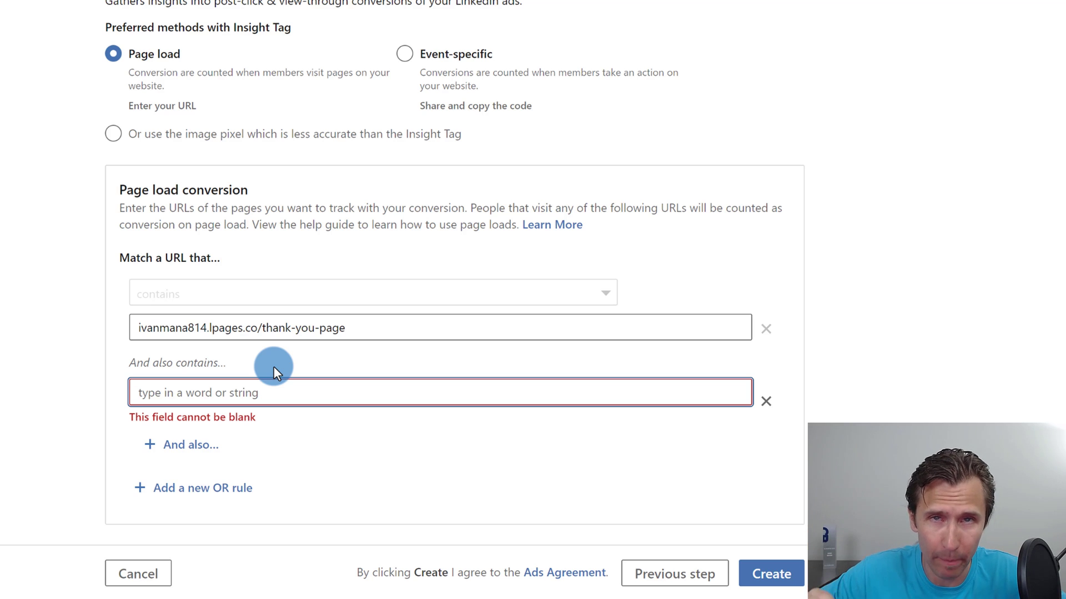
click(769, 399)
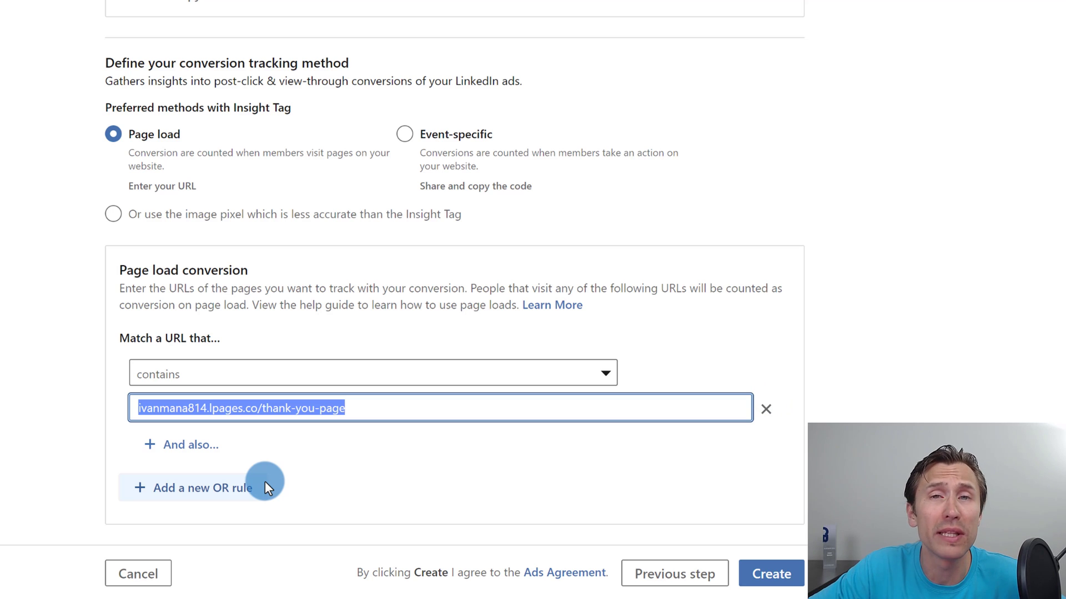
Add a new OR rule to the page load conversion, examine its matching options, and delete the rule
click(201, 489)
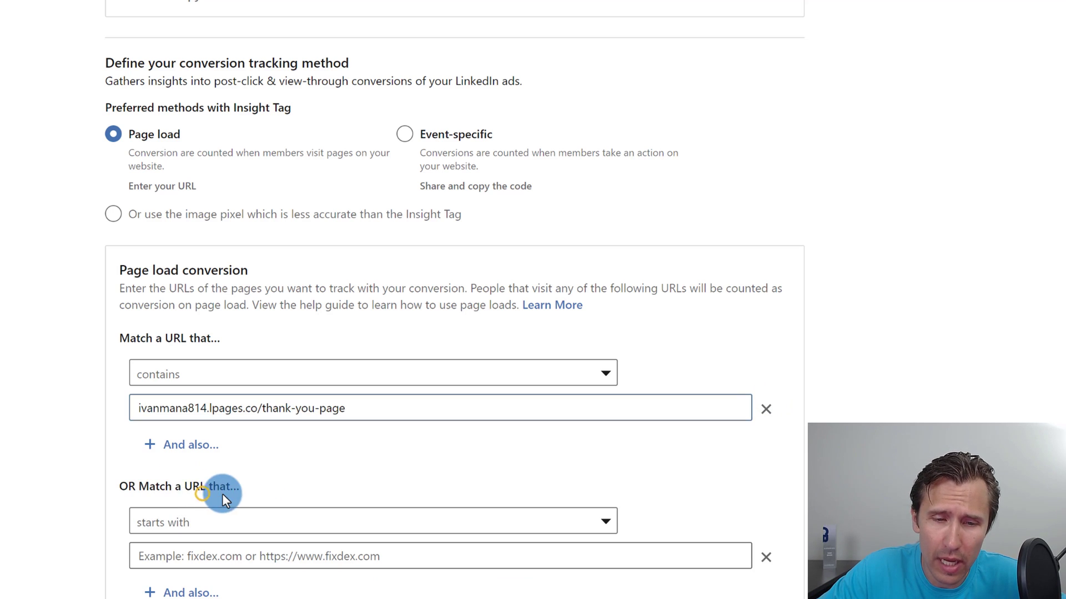
drag(203, 487, 243, 488)
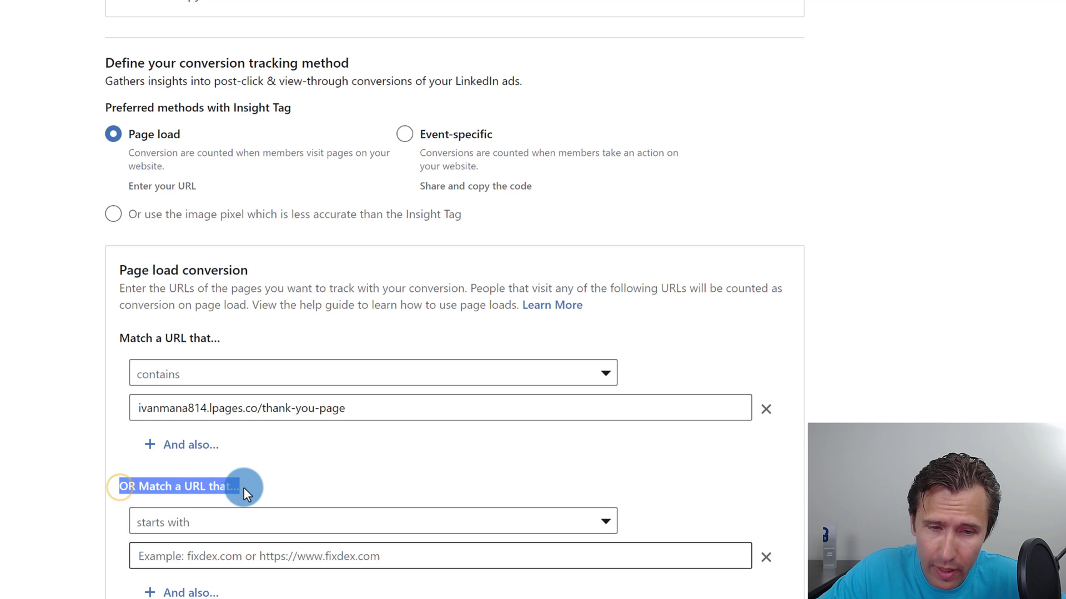
scroll(202, 527, down, 3)
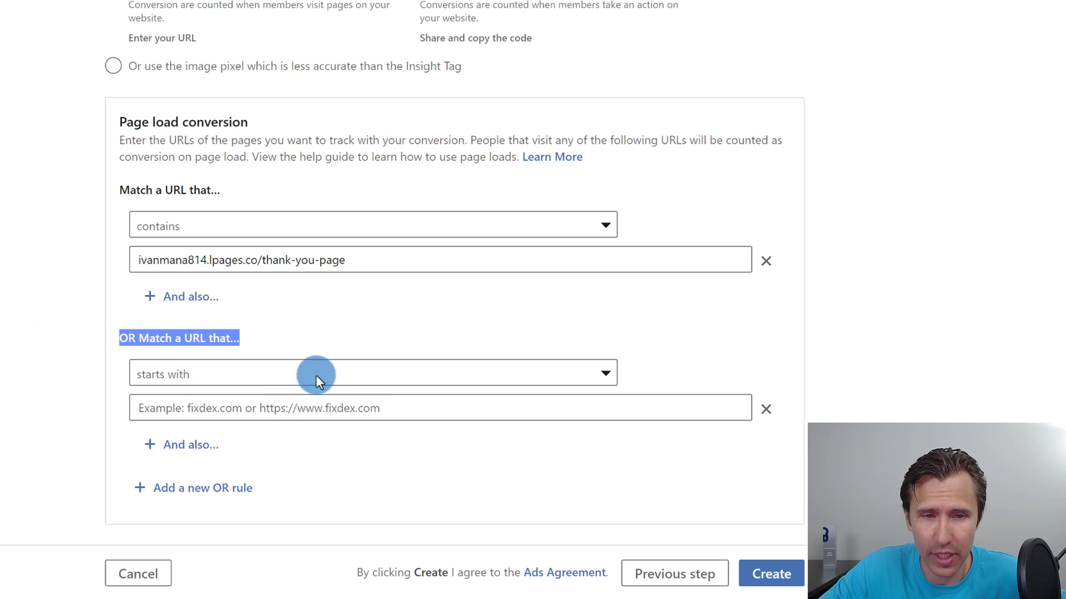
click(771, 409)
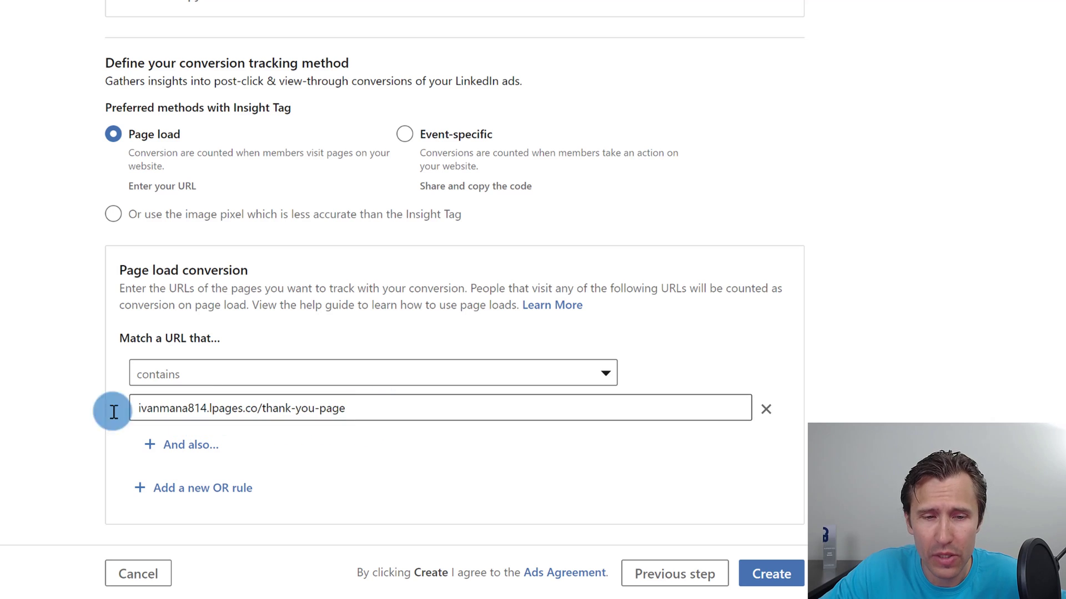
Review the thank-you page URL rule, create the page load conversion, and locate it in the conversions list
scroll(14, 392, up, 6)
scroll(308, 351, down, 6)
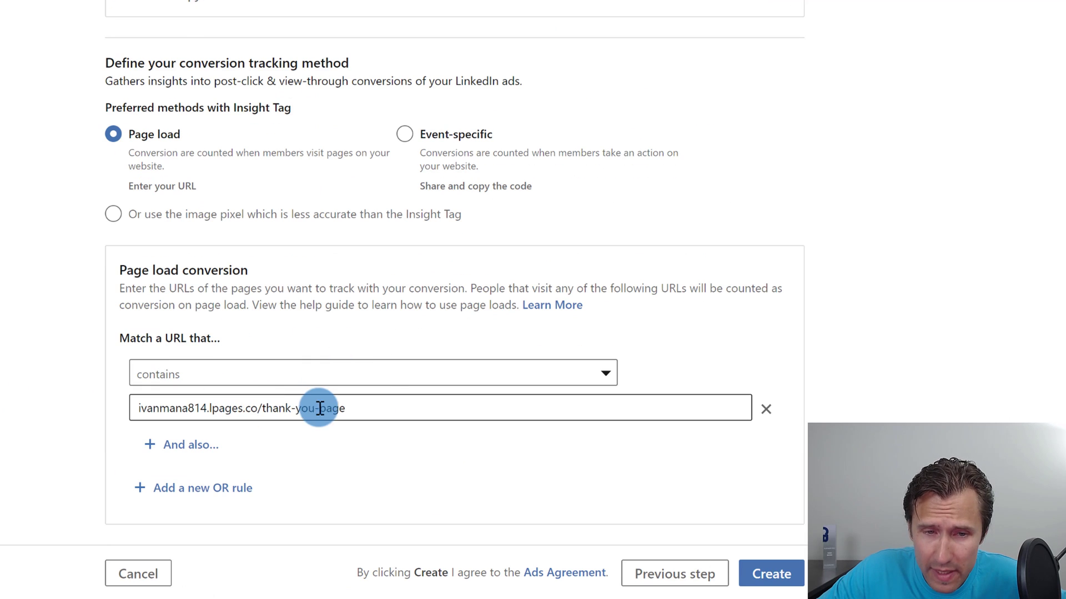
drag(388, 409, 11, 409)
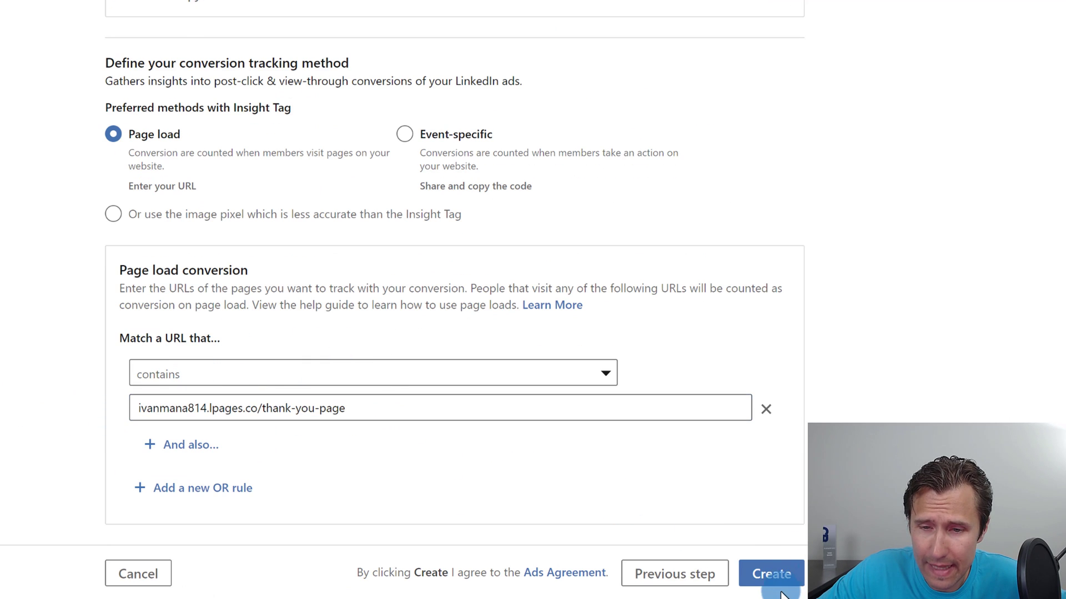
click(771, 573)
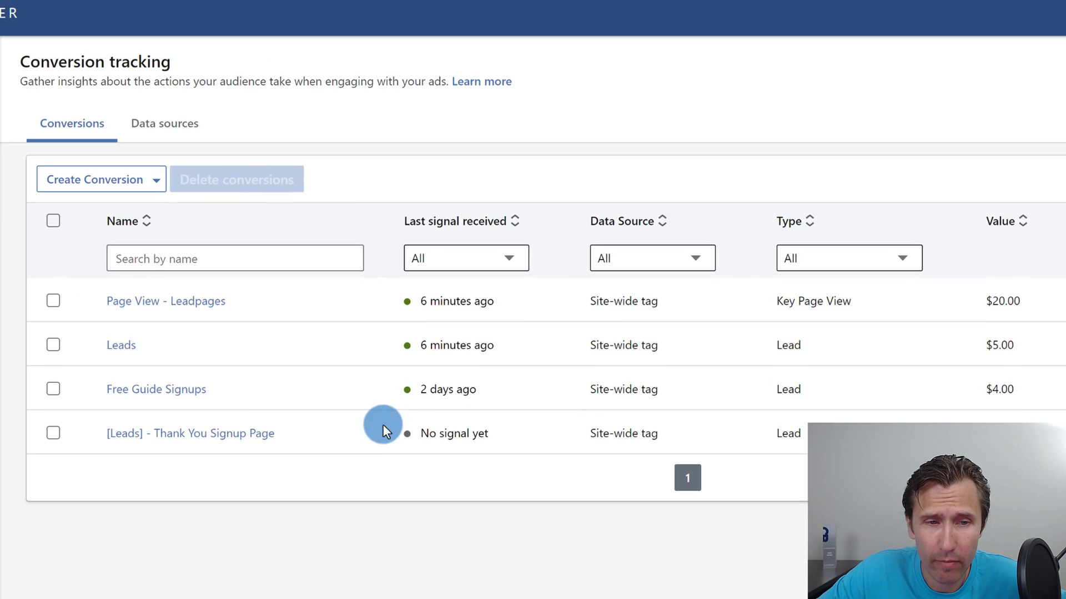
drag(291, 434, 101, 434)
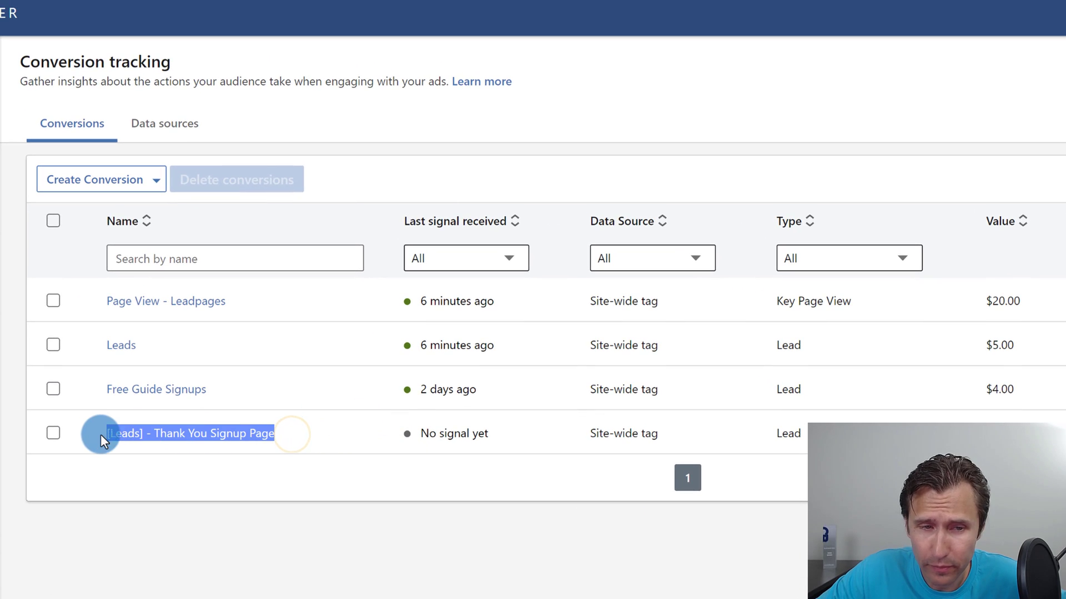
click(168, 510)
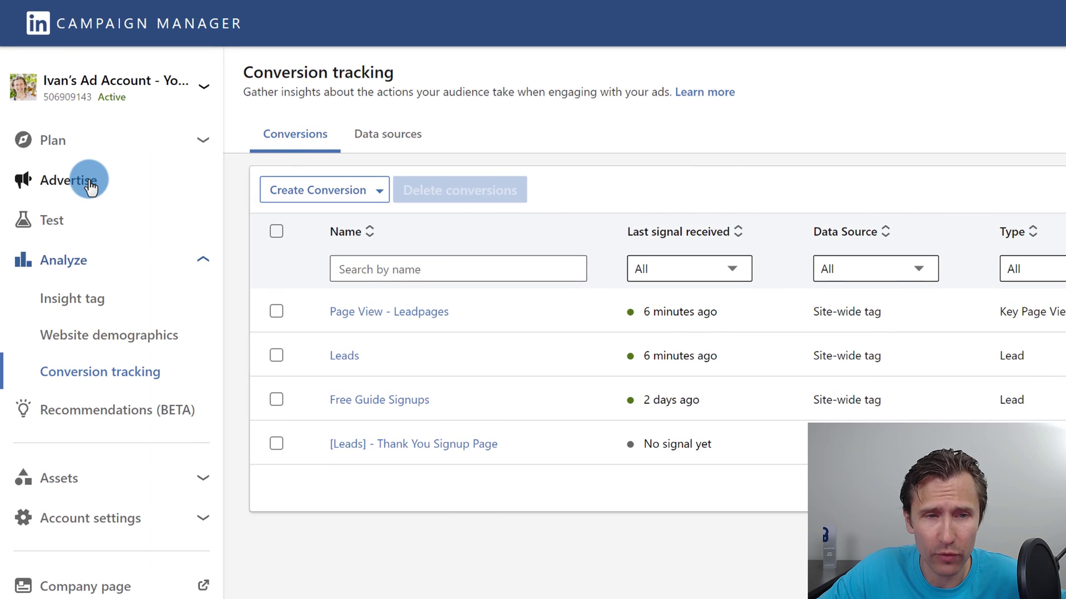
Examine the conversion columns of the campaign groups in the Advertise section and of the campaigns inside the Default Campaign Group
click(90, 188)
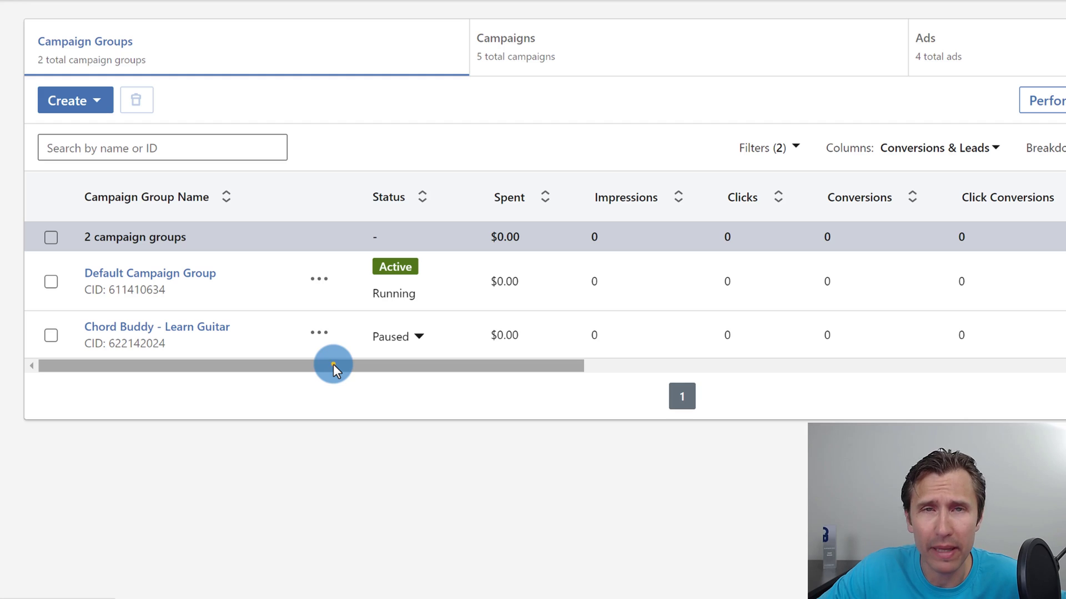
drag(333, 364, 461, 365)
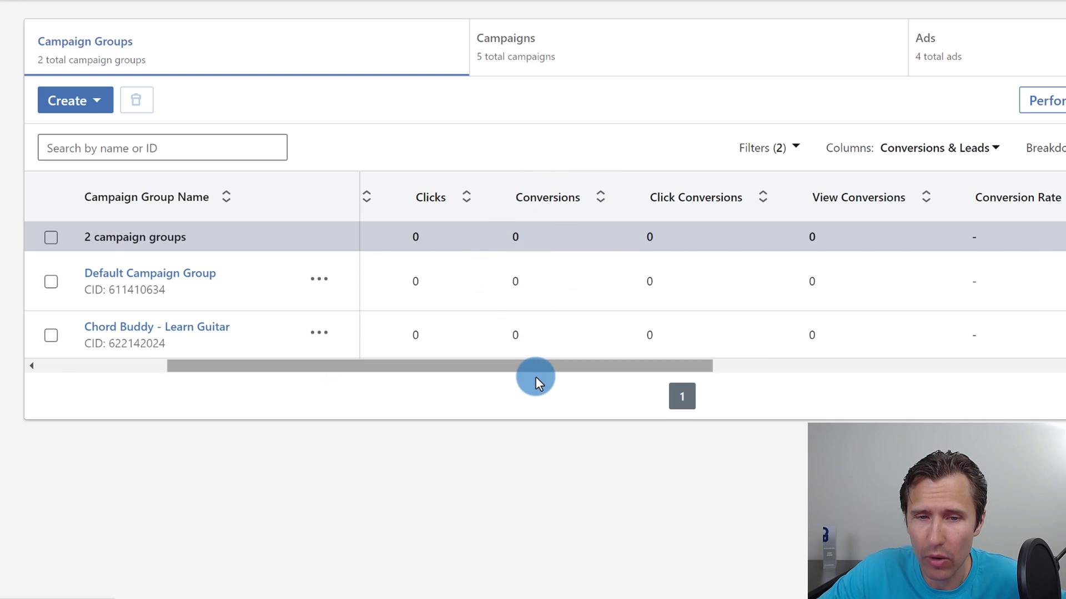
drag(528, 367, 233, 351)
click(159, 278)
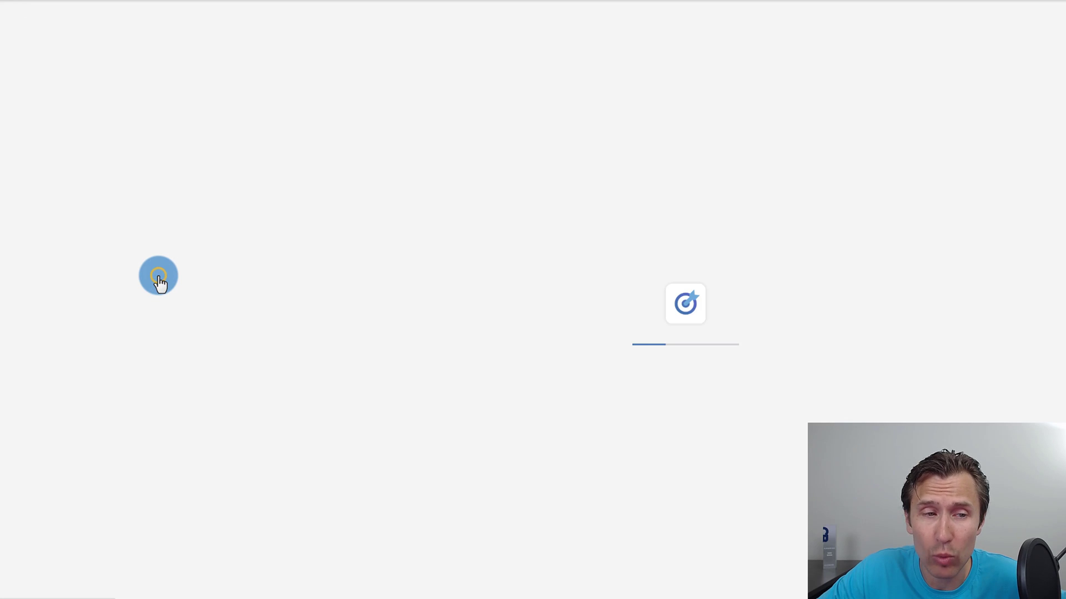
click(428, 424)
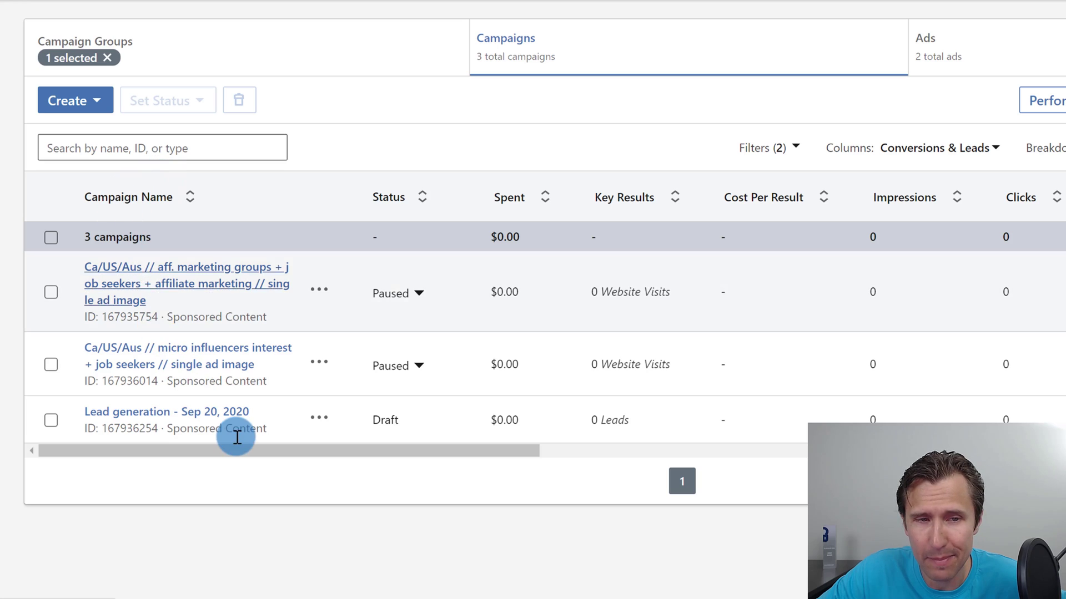
drag(238, 446, 363, 452)
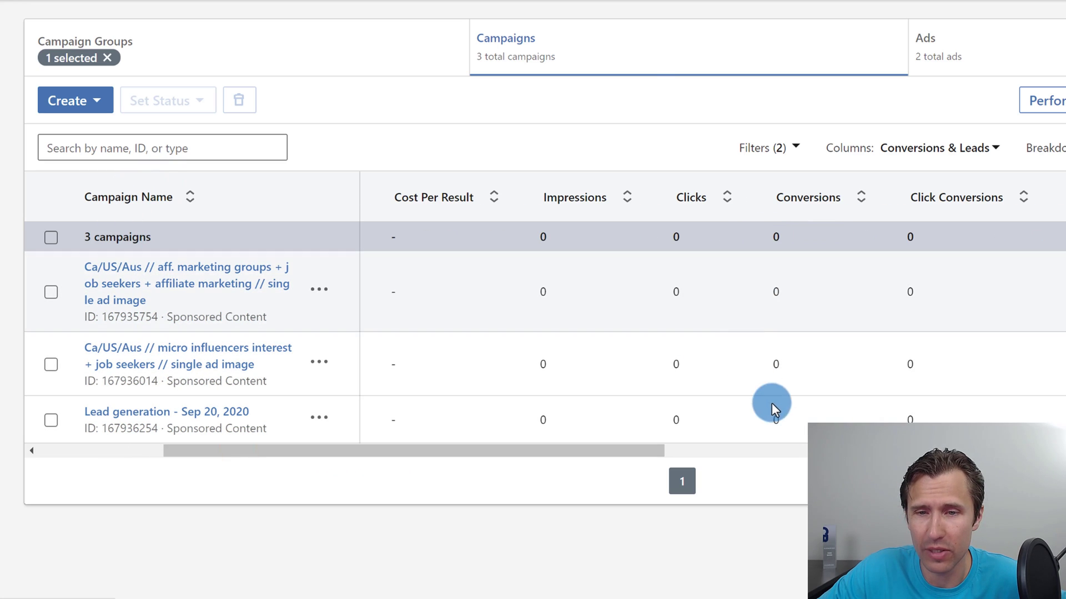
drag(498, 458, 371, 457)
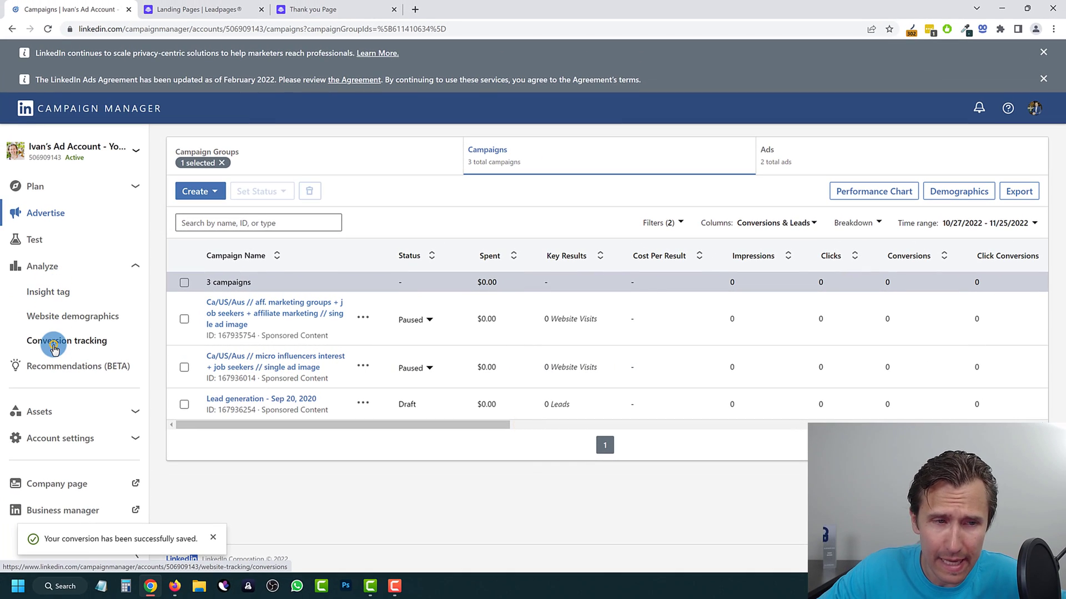
Return to conversion tracking, examine the "[Leads] - Thank You Signup Page" conversion, and expand the Plan section
click(54, 347)
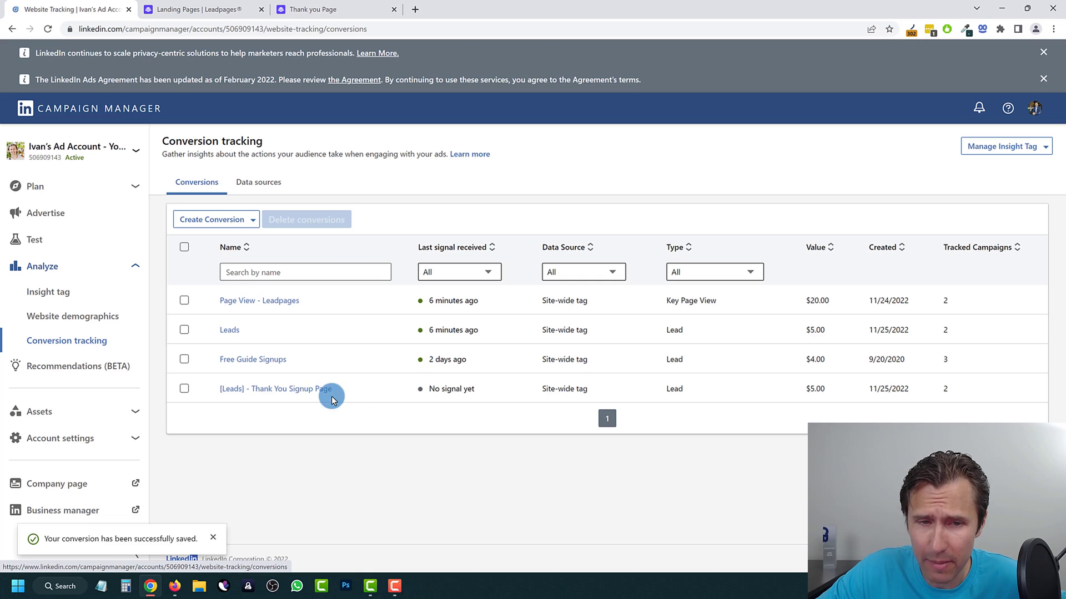
drag(342, 392, 217, 390)
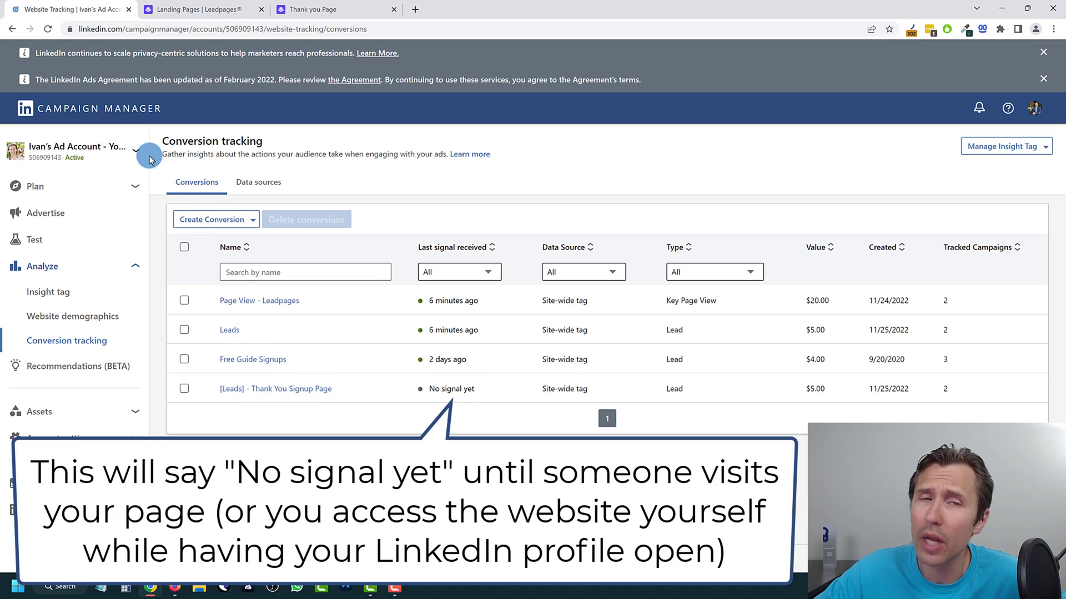
click(134, 187)
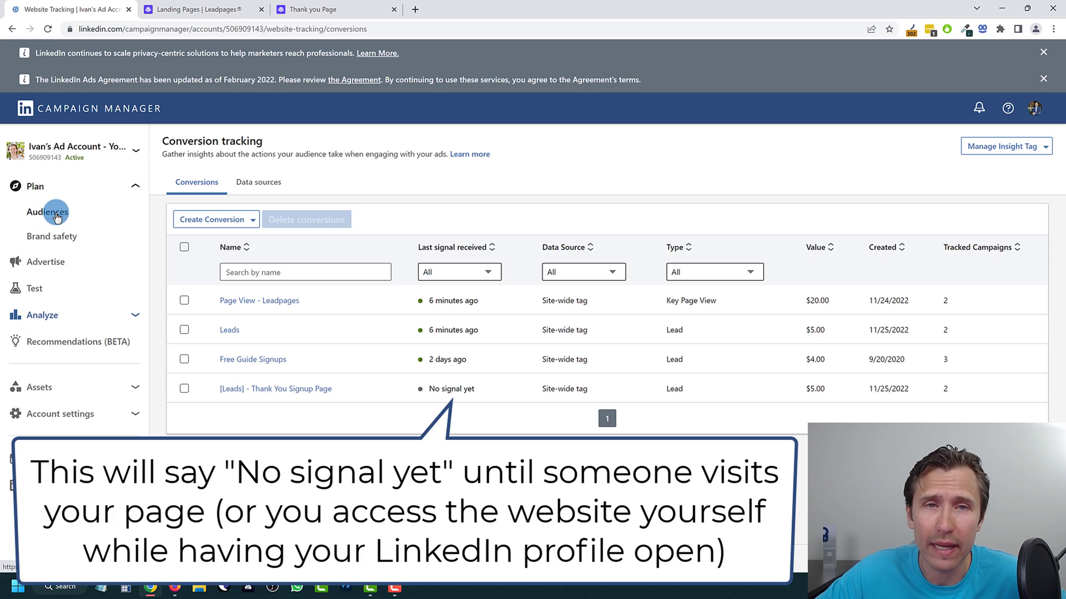
Switch to the ad account owner's YouTube channel in a new browser tab and open its list of videos
click(417, 9)
text(youtu)
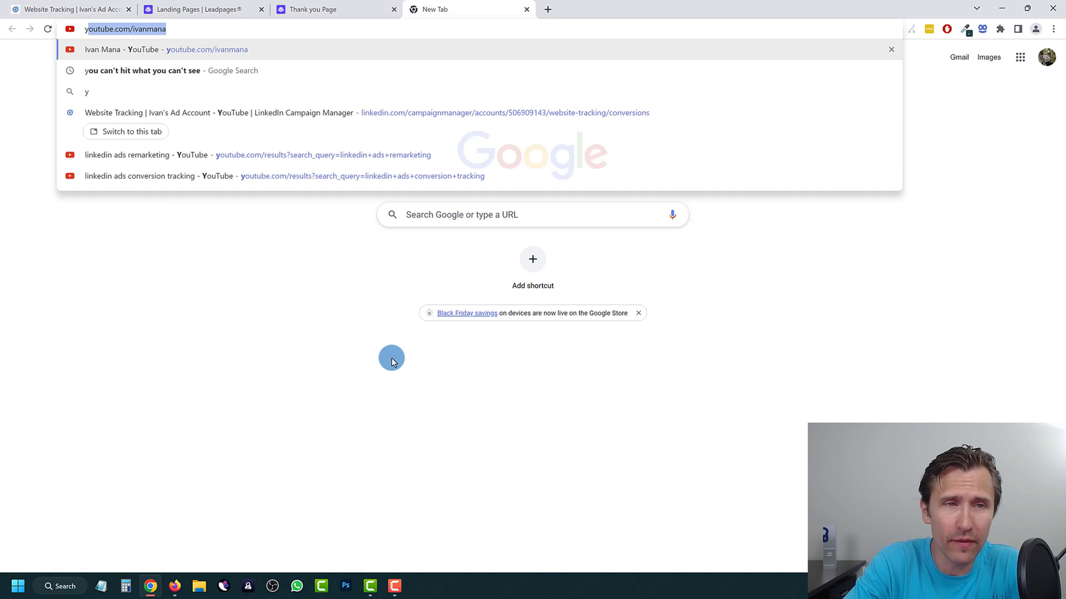
text(be.com)
key(Return)
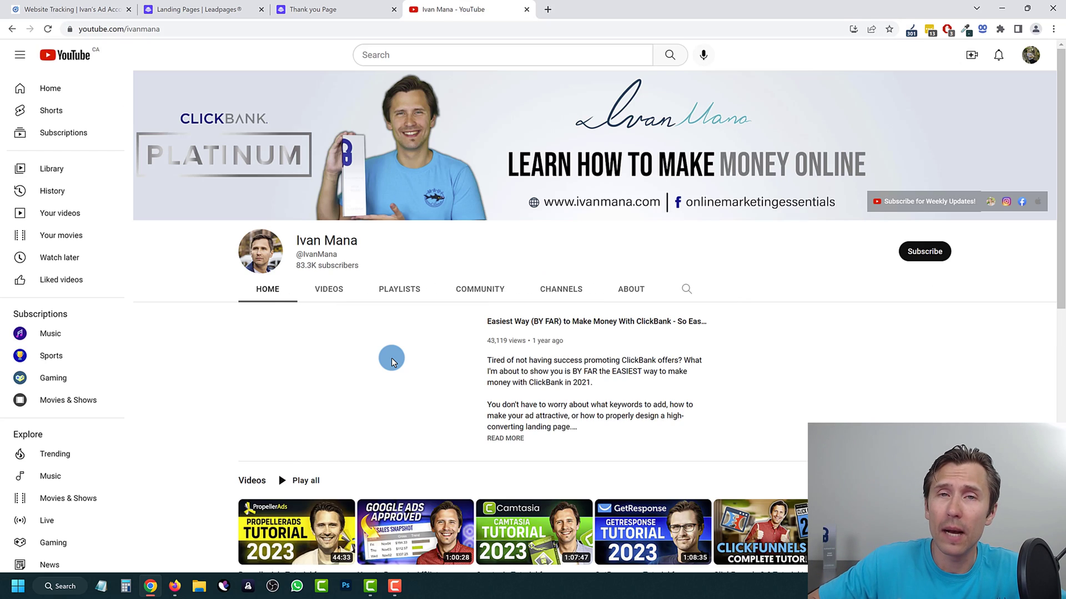
click(328, 290)
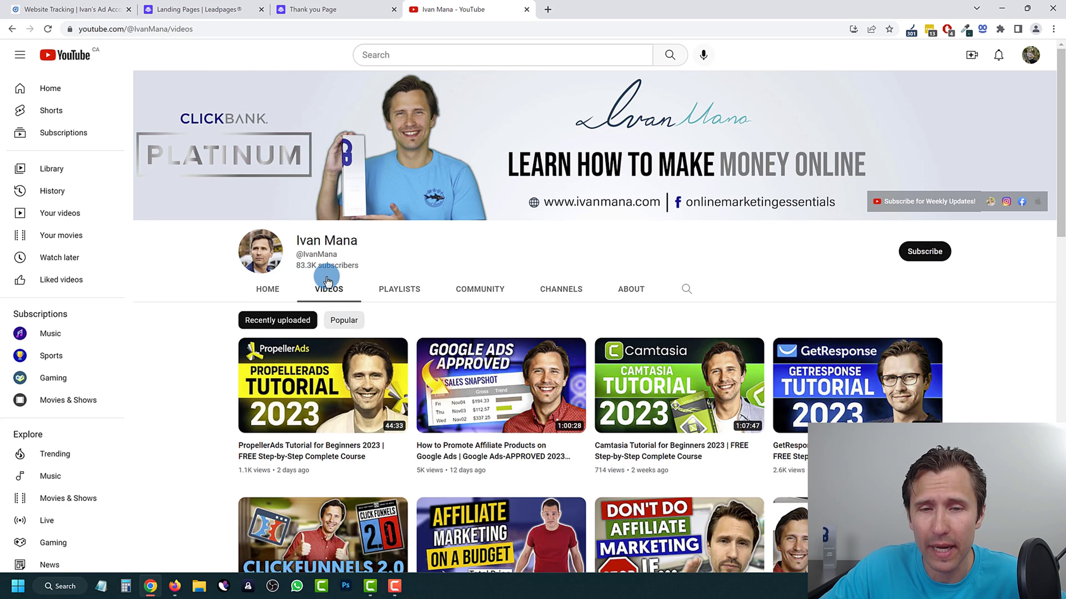
Browse the channel's uploaded videos from the newest to the older tutorials, and return to the start of the list
scroll(331, 280, down, 6)
scroll(333, 279, down, 6)
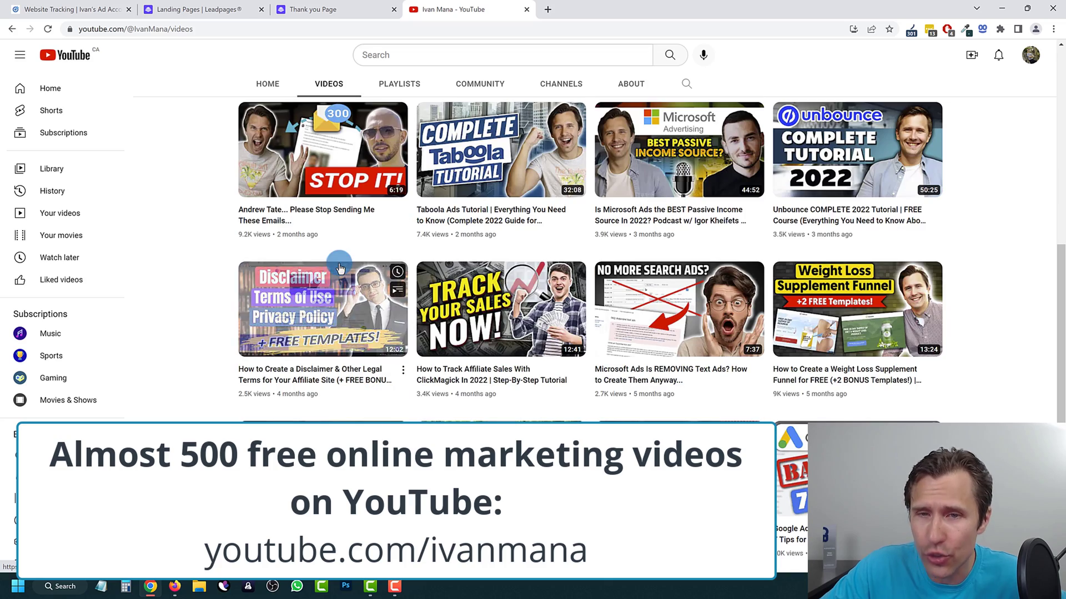
scroll(340, 269, down, 15)
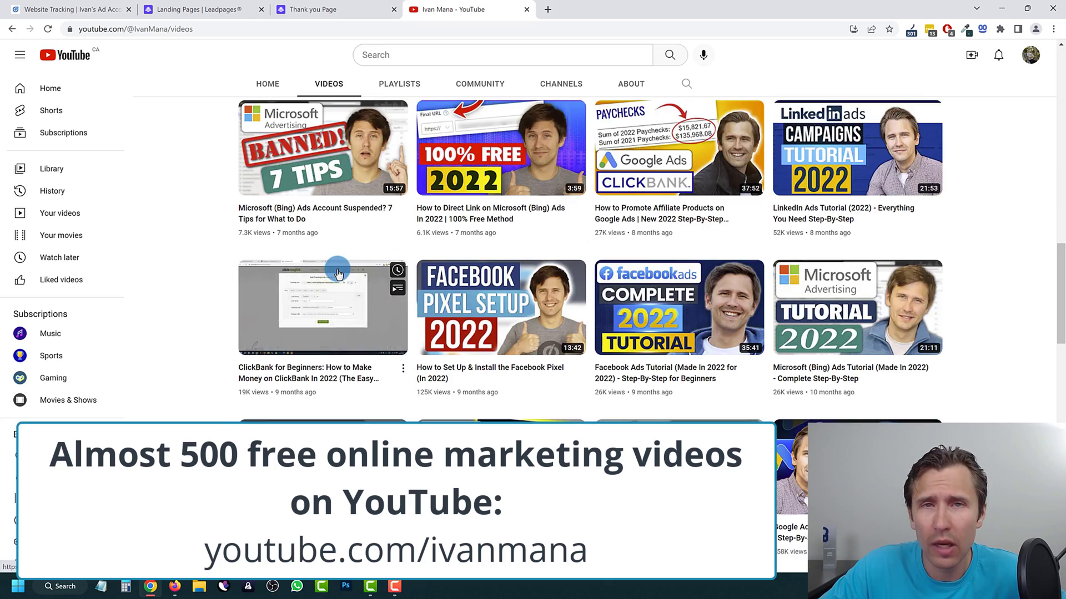
scroll(882, 408, down, 8)
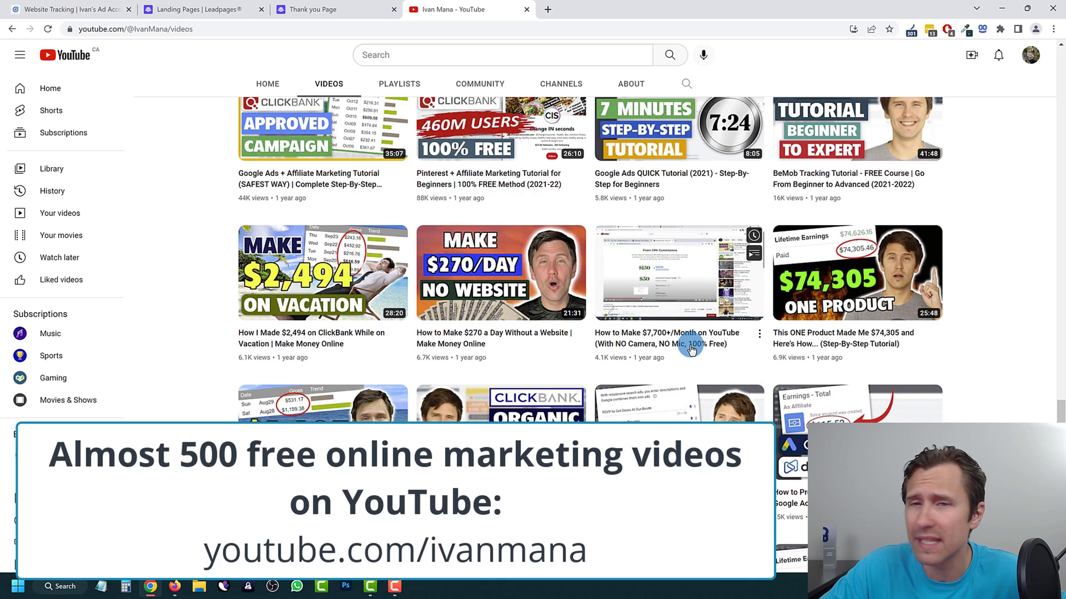
scroll(663, 314, up, 1)
scroll(662, 309, up, 1)
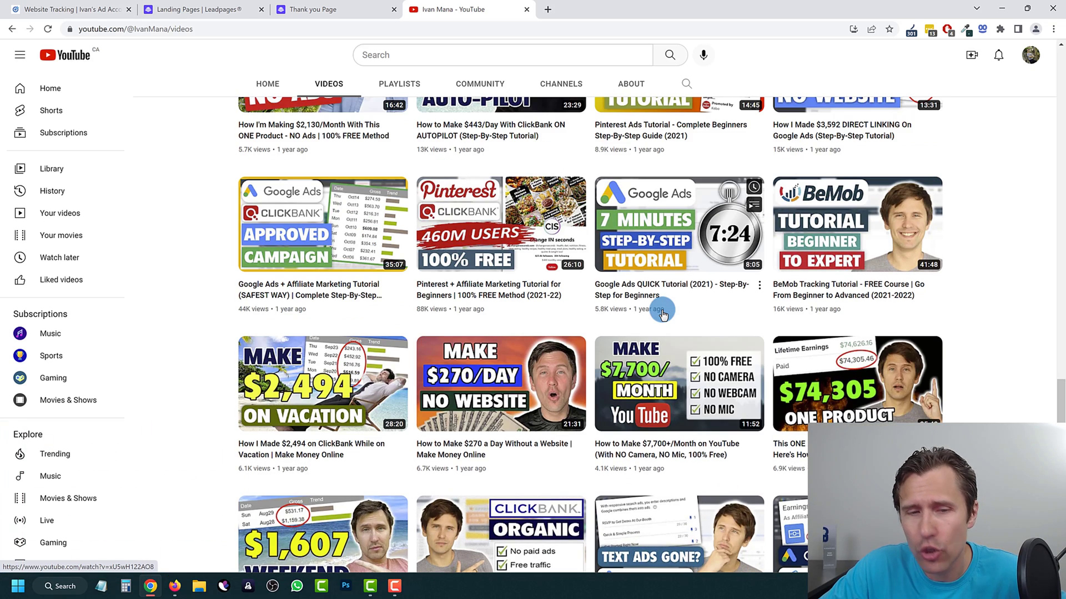
scroll(599, 309, down, 8)
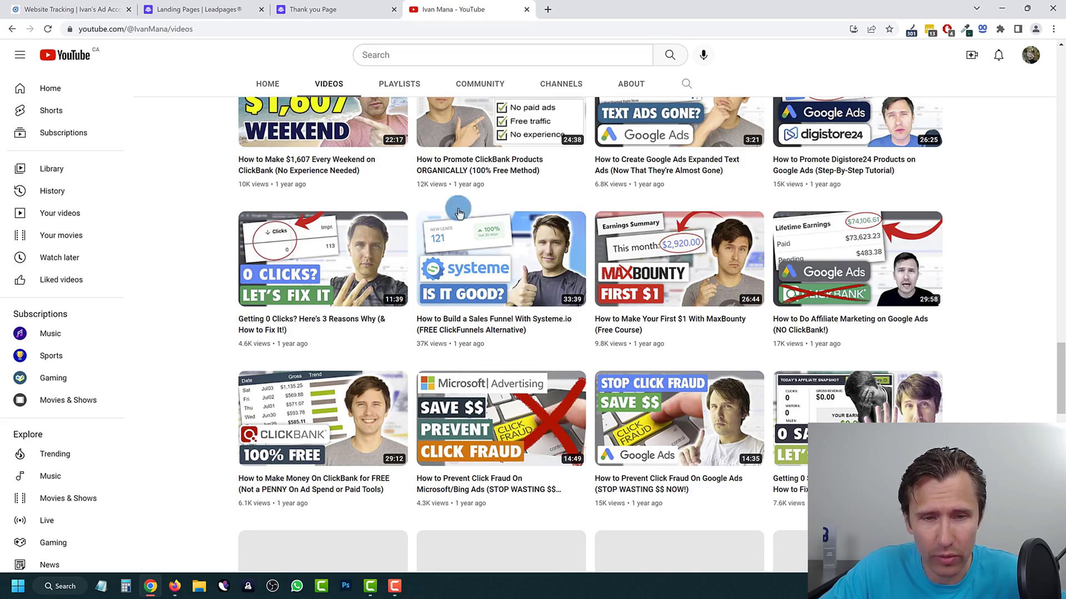
scroll(459, 234, down, 3)
scroll(331, 323, down, 5)
scroll(209, 361, down, 3)
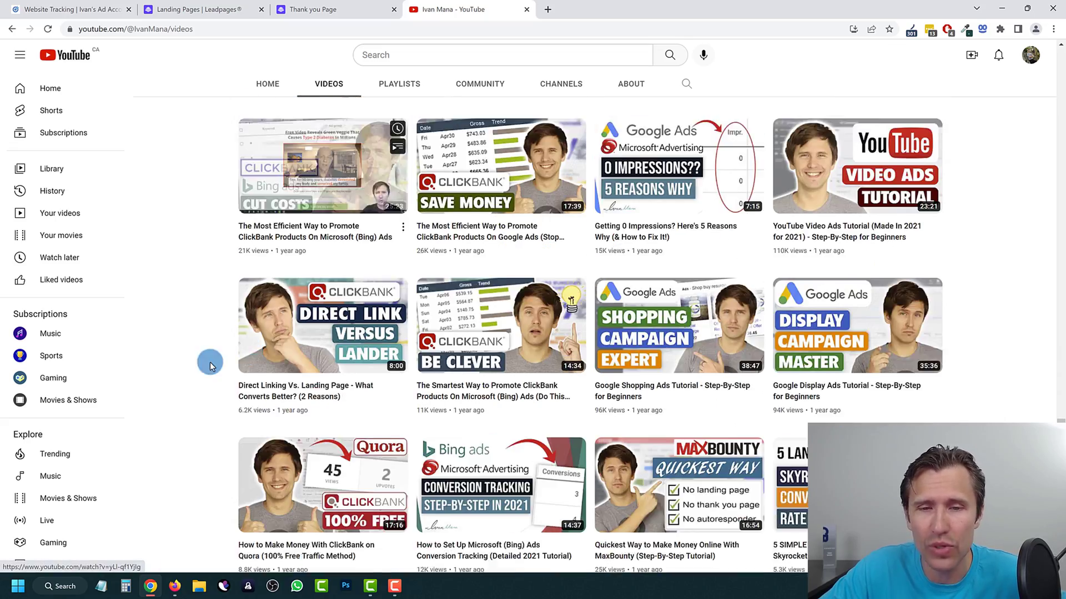
scroll(285, 357, up, 10)
scroll(393, 403, up, 10)
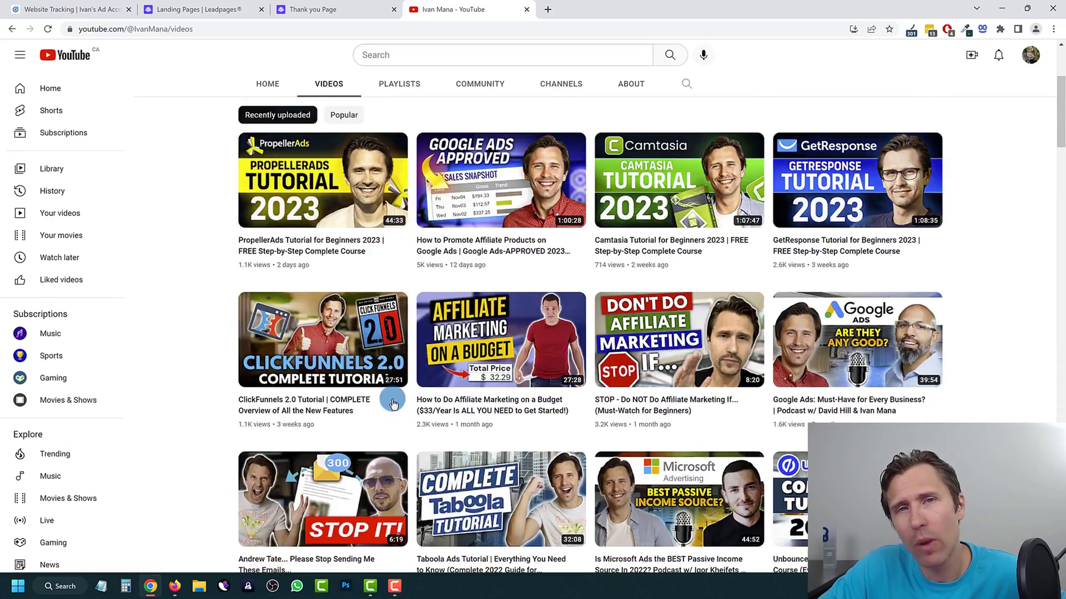
mouse_move(393, 404)
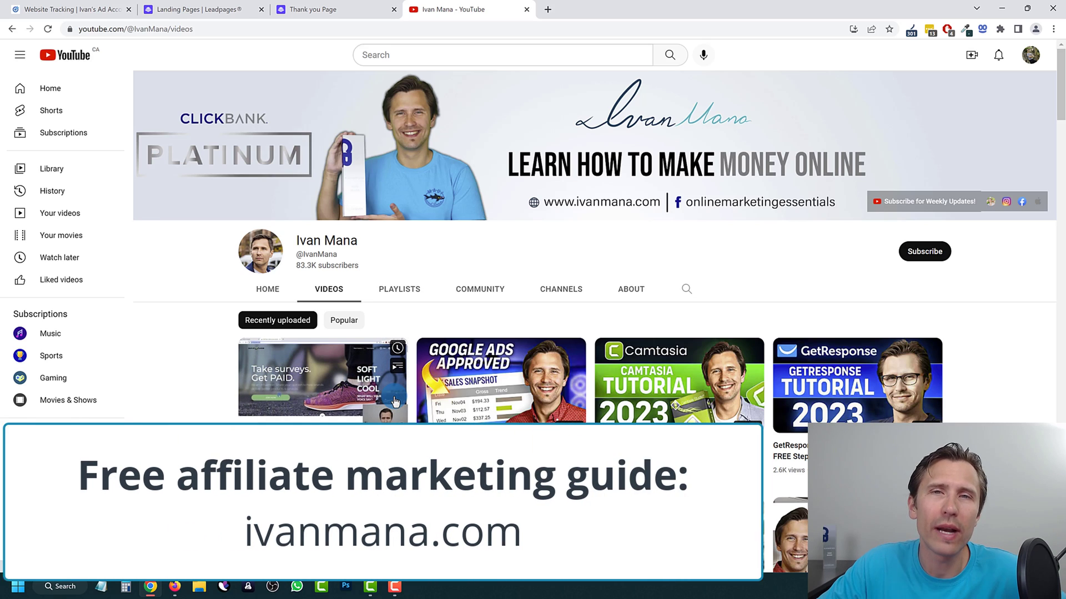